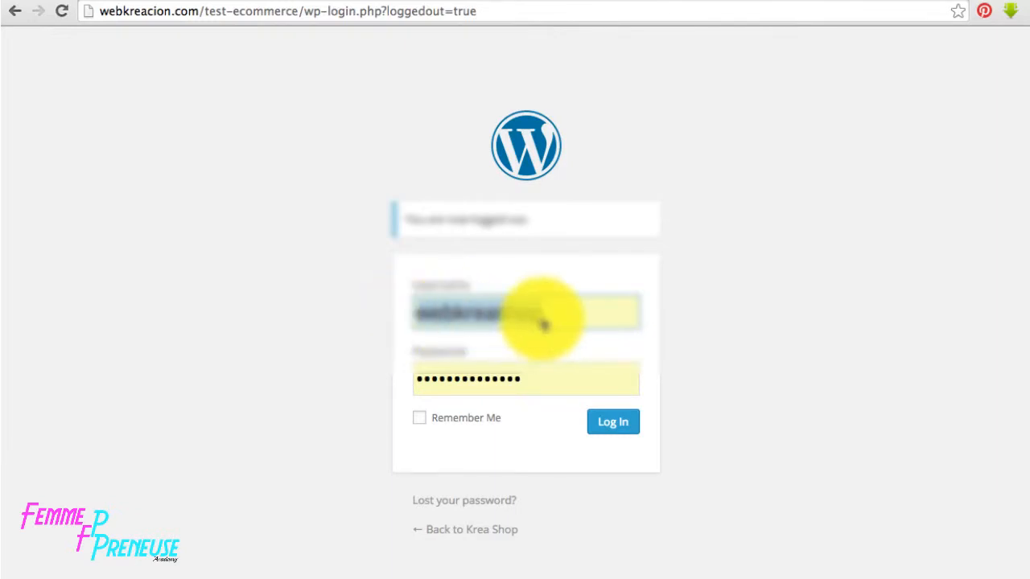
- Sign in and save Français as the site language in General settings
left_click(629, 420)
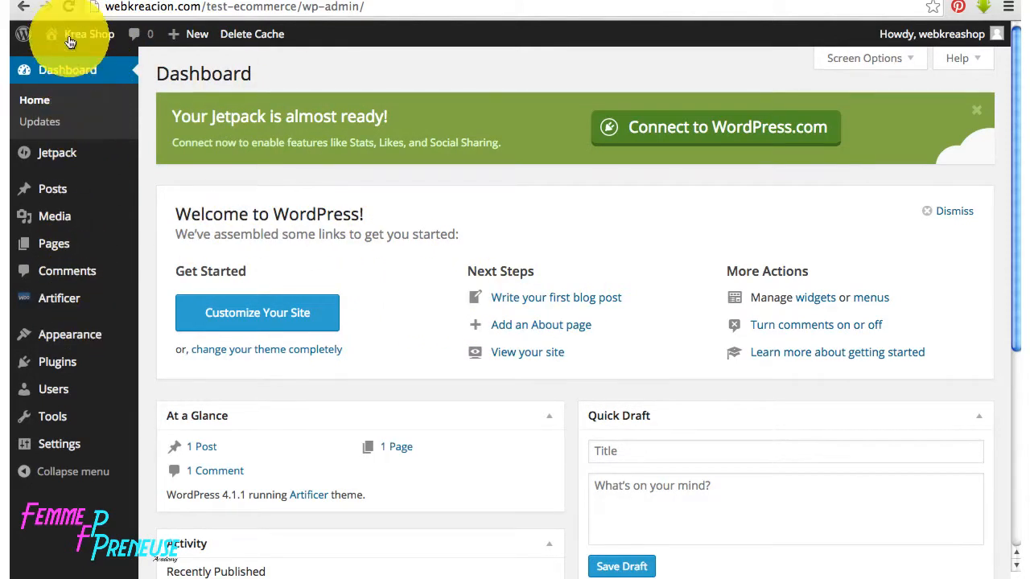
left_click(58, 447)
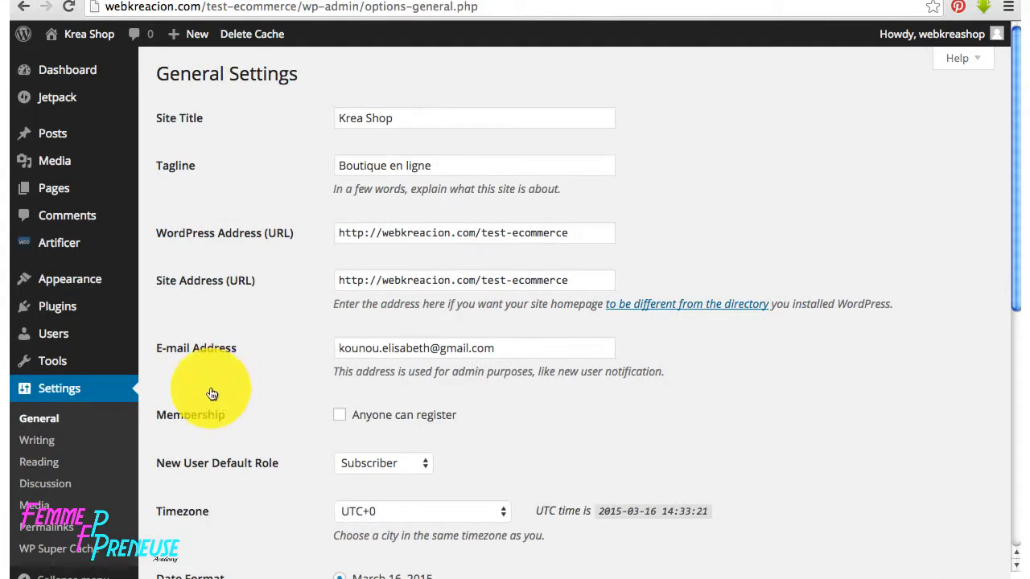
scroll(230, 418, "down", 5)
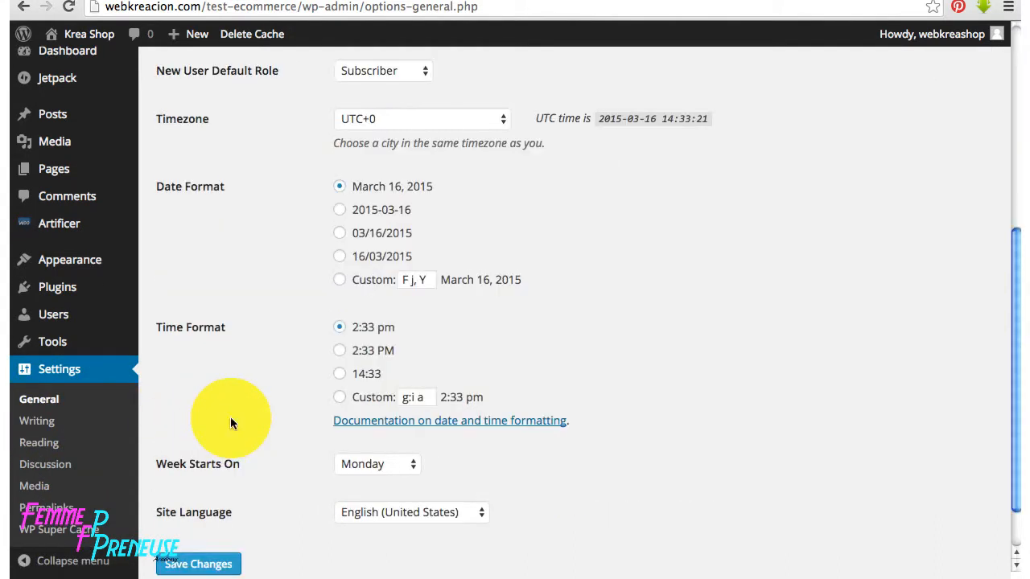
left_click(422, 509)
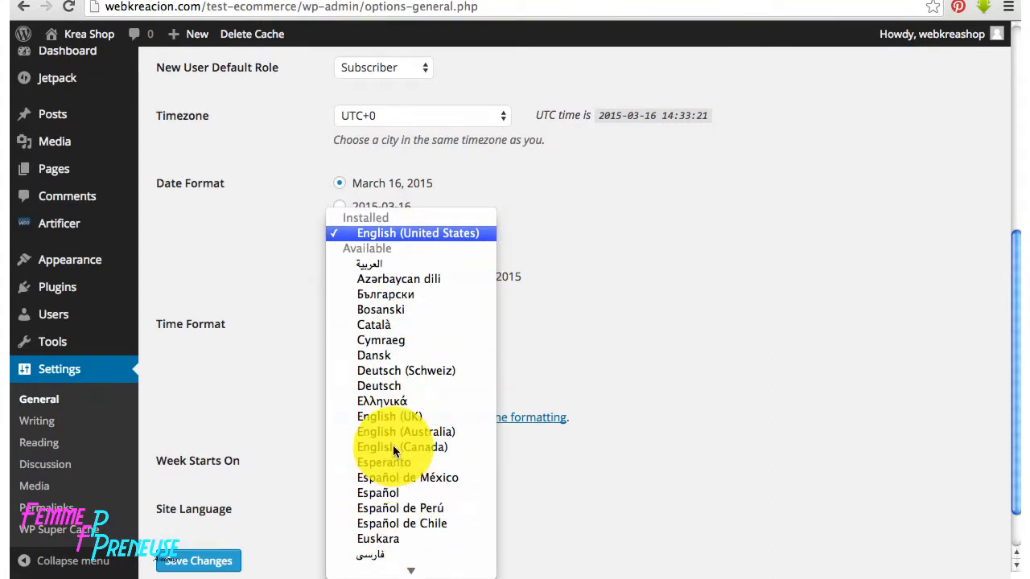
scroll(393, 448, "down", 3)
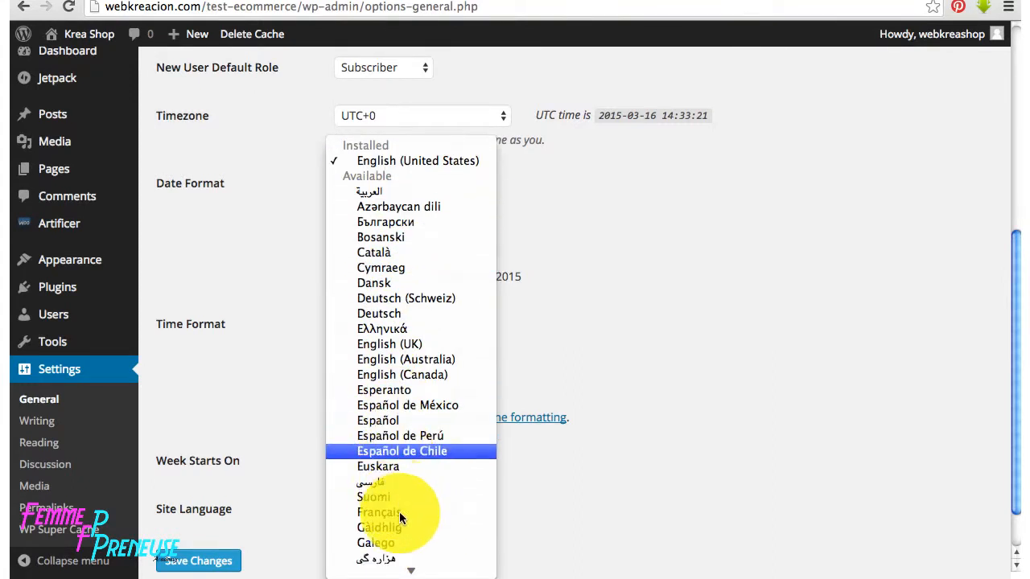
key("Escape")
left_click(218, 558)
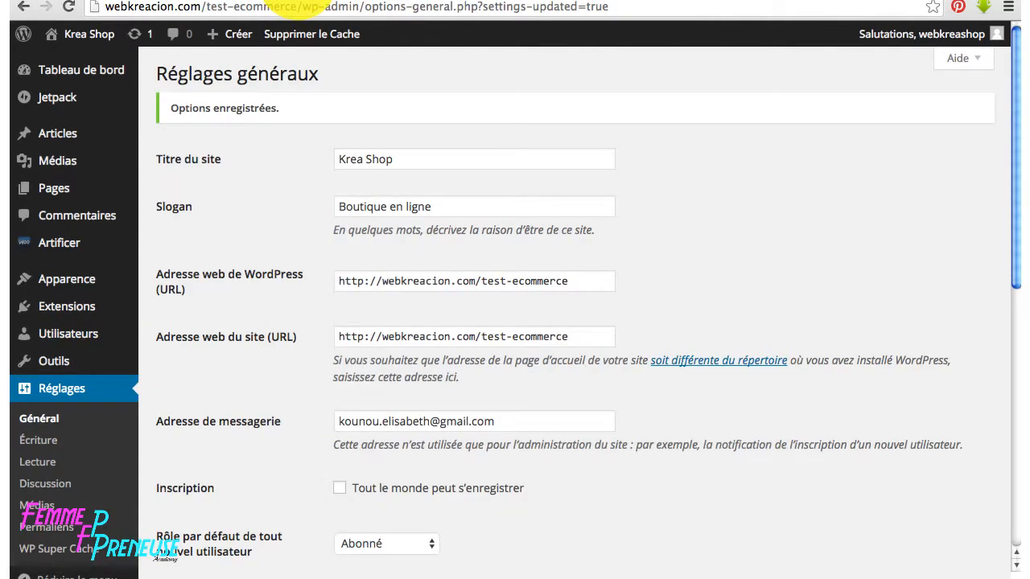
left_click(298, 0)
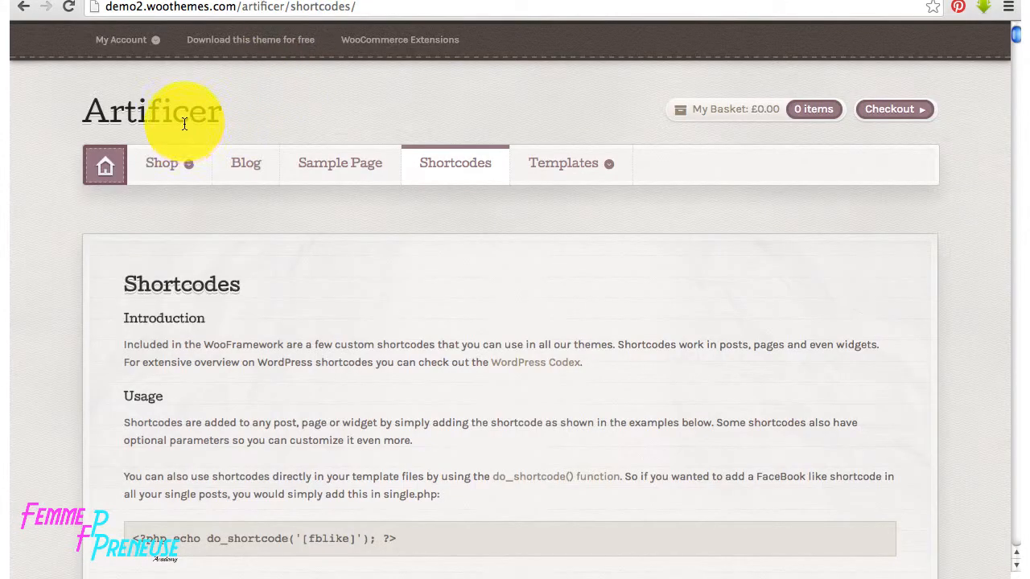
- Scroll through the Artificer demo homepage
left_click(153, 161)
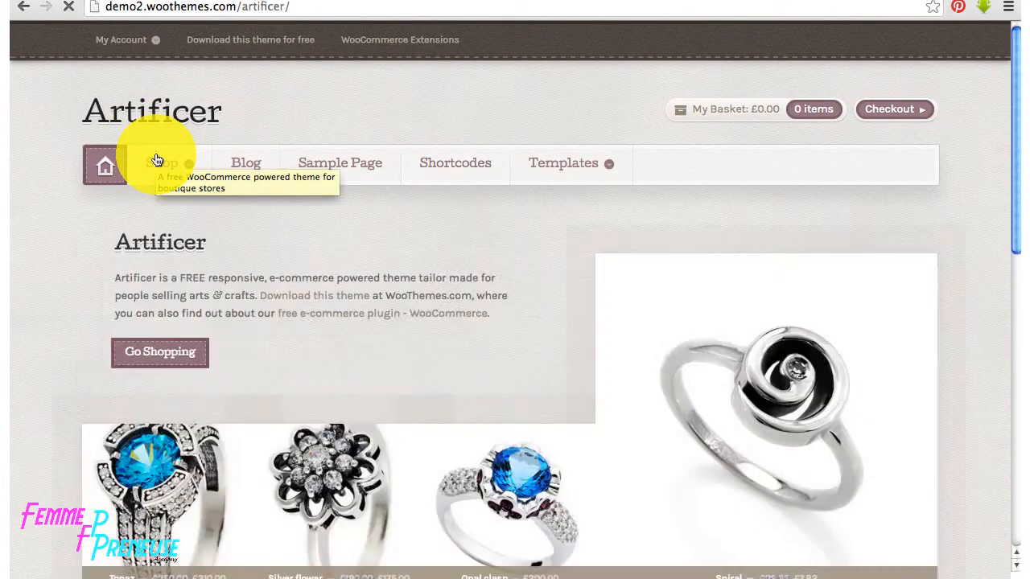
scroll(428, 339, "down", 5)
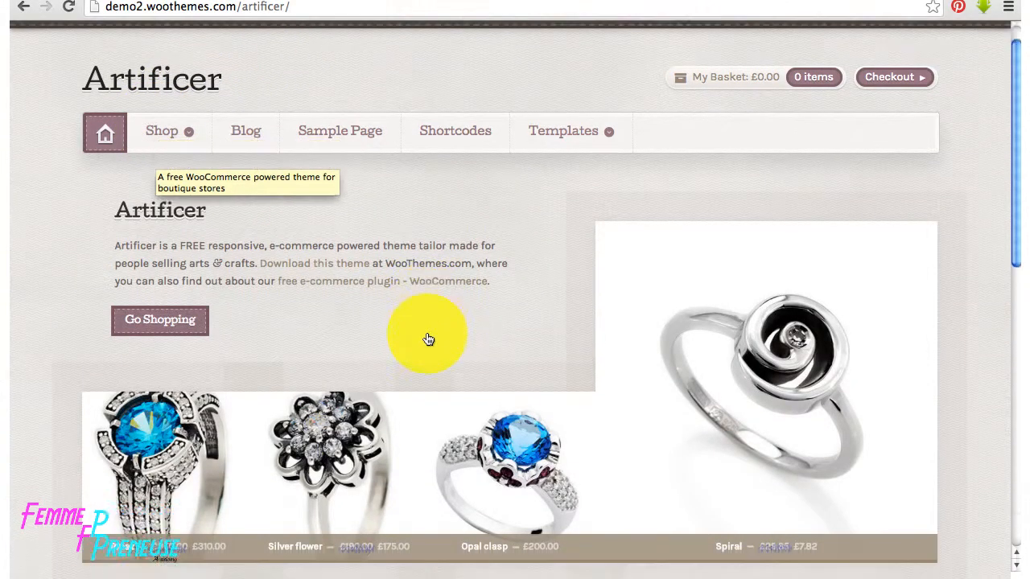
scroll(428, 339, "down", 5)
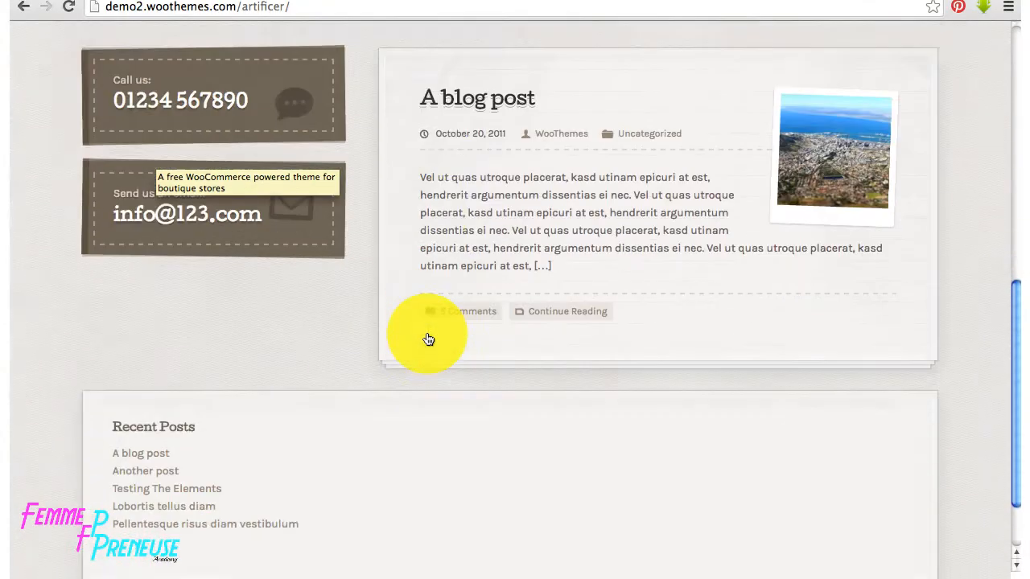
scroll(428, 339, "up", 10)
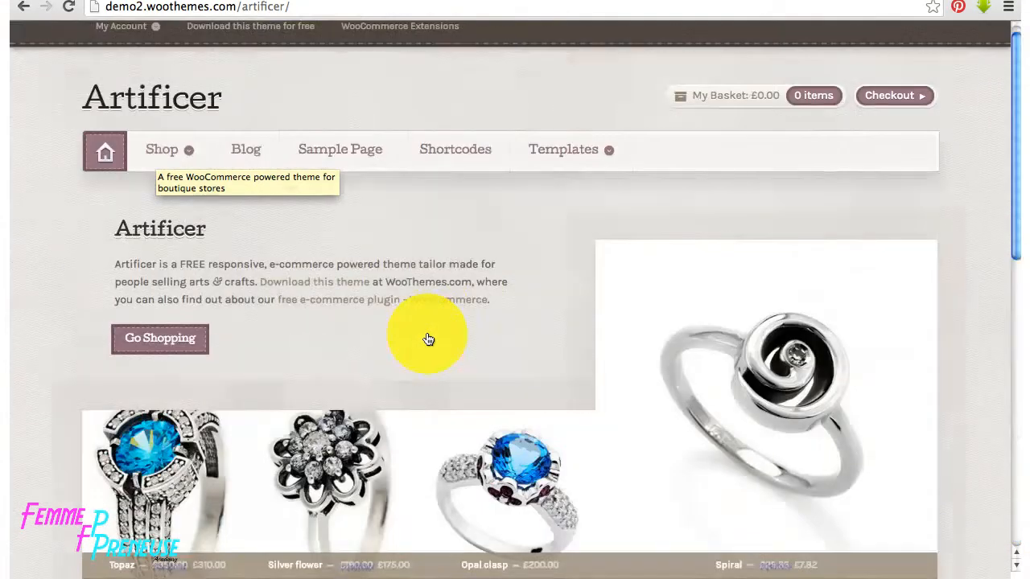
- Browse the demo's Shop and Blog pages
left_click(185, 153)
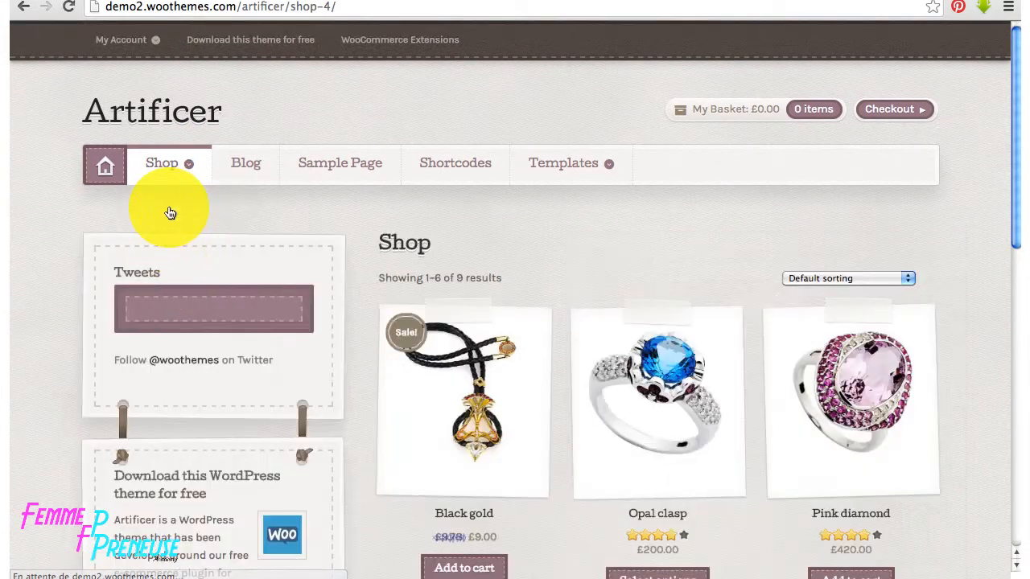
scroll(475, 298, "down", 2)
scroll(476, 298, "down", 5)
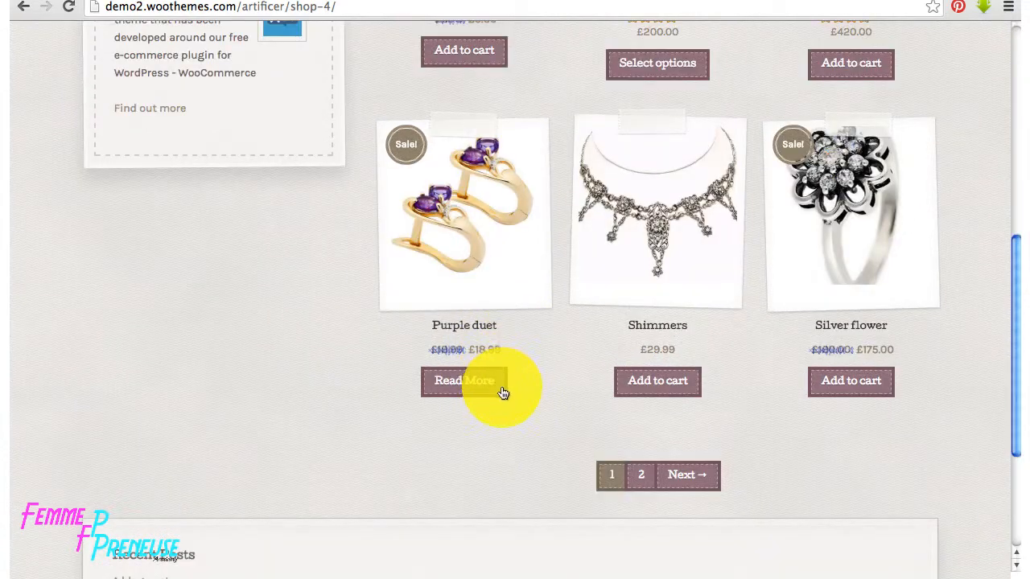
scroll(497, 108, "up", 5)
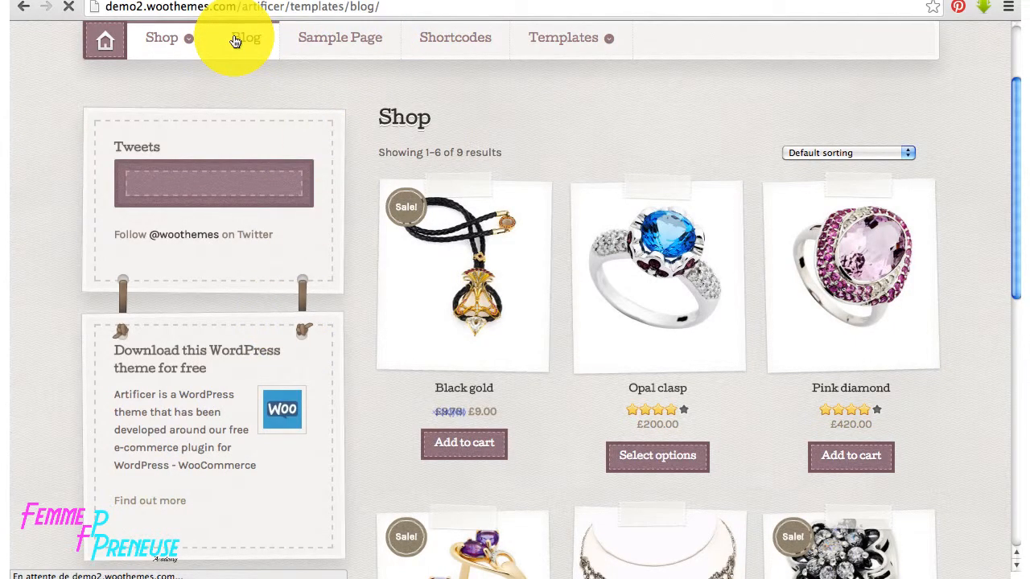
scroll(582, 356, "down", 5)
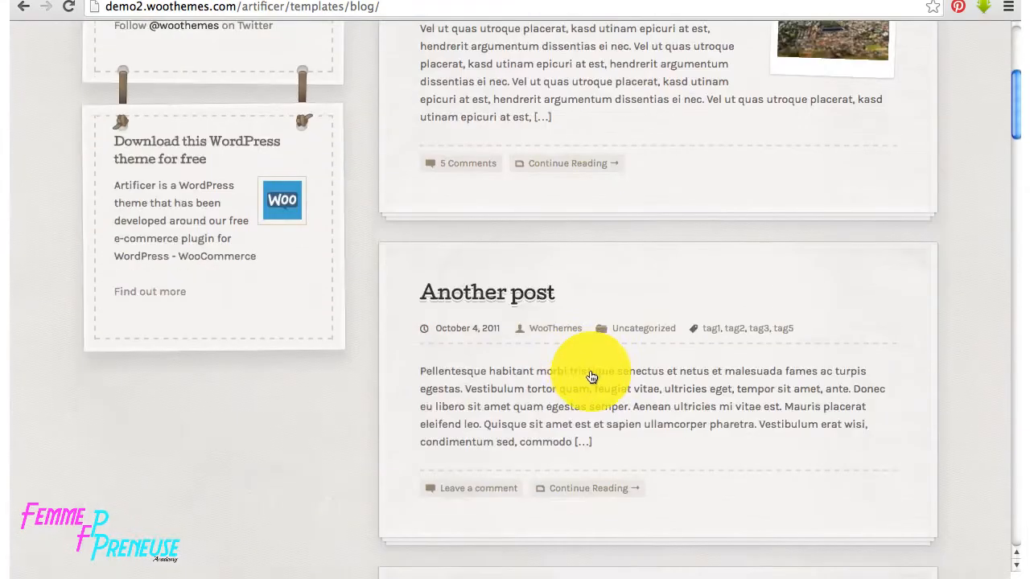
scroll(591, 377, "down", 2)
scroll(591, 377, "up", 6)
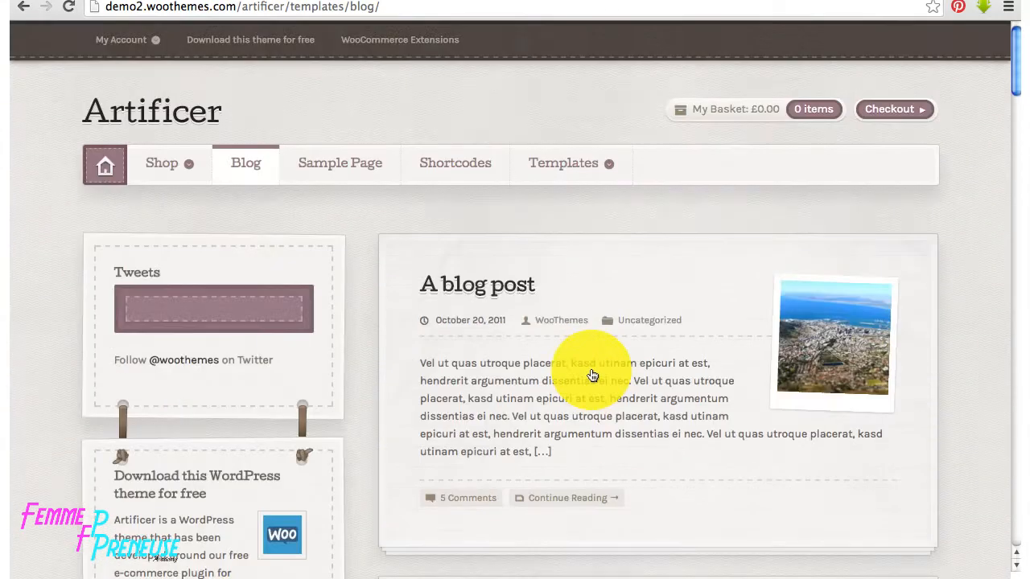
- Read through the demo's Sample Page
left_click(356, 163)
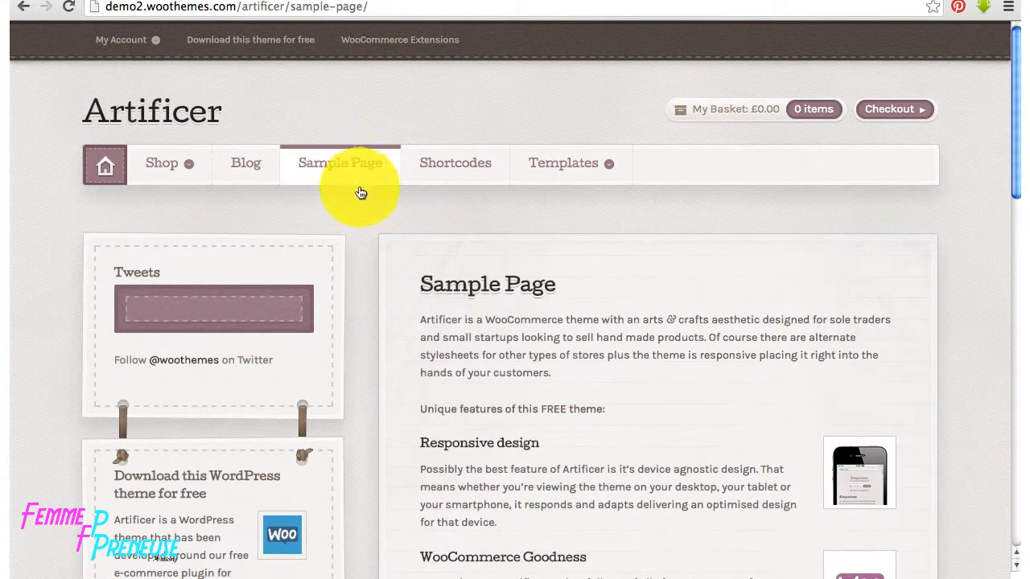
scroll(567, 435, "down", 3)
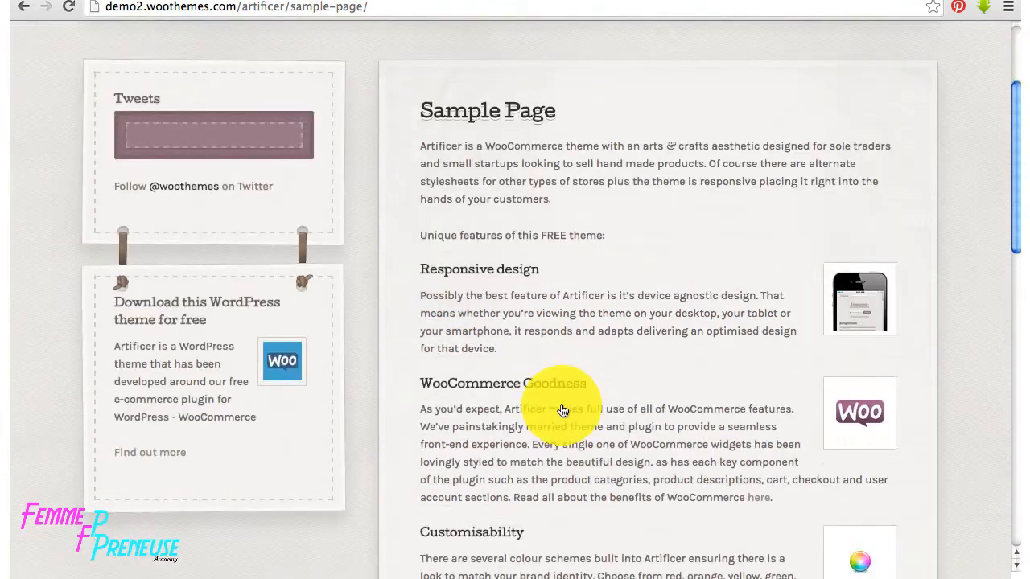
scroll(563, 408, "down", 10)
scroll(563, 409, "up", 10)
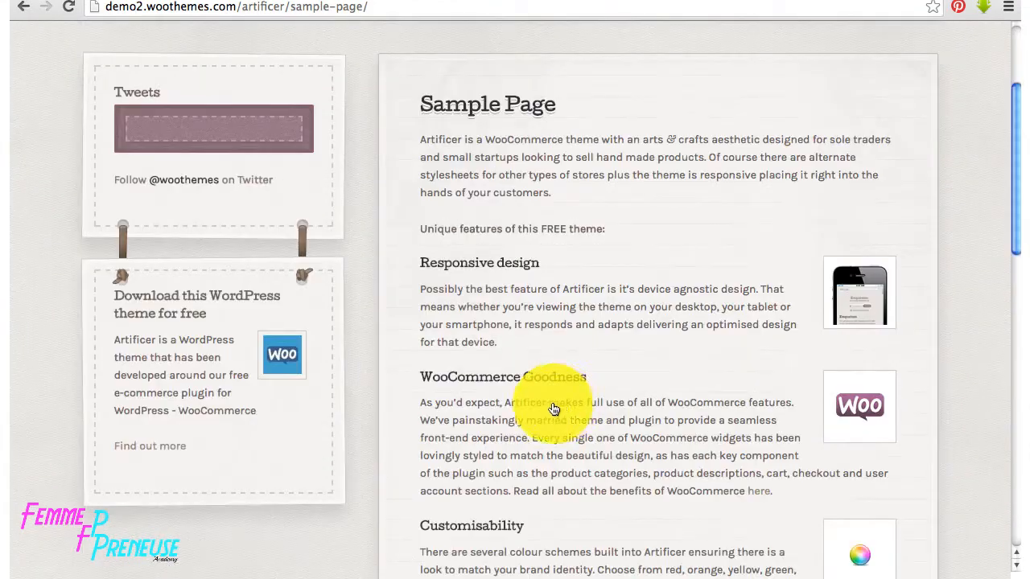
scroll(554, 409, "up", 3)
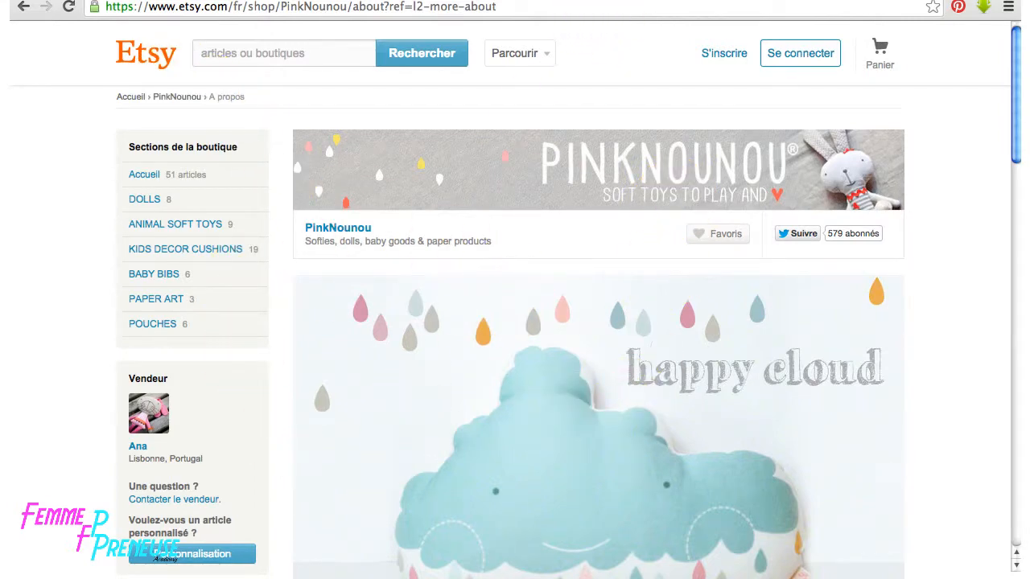
- Scroll the PinkNounou about page with the doll photo, then open Artificer's download page
left_click(619, 0)
scroll(606, 271, "up", 6)
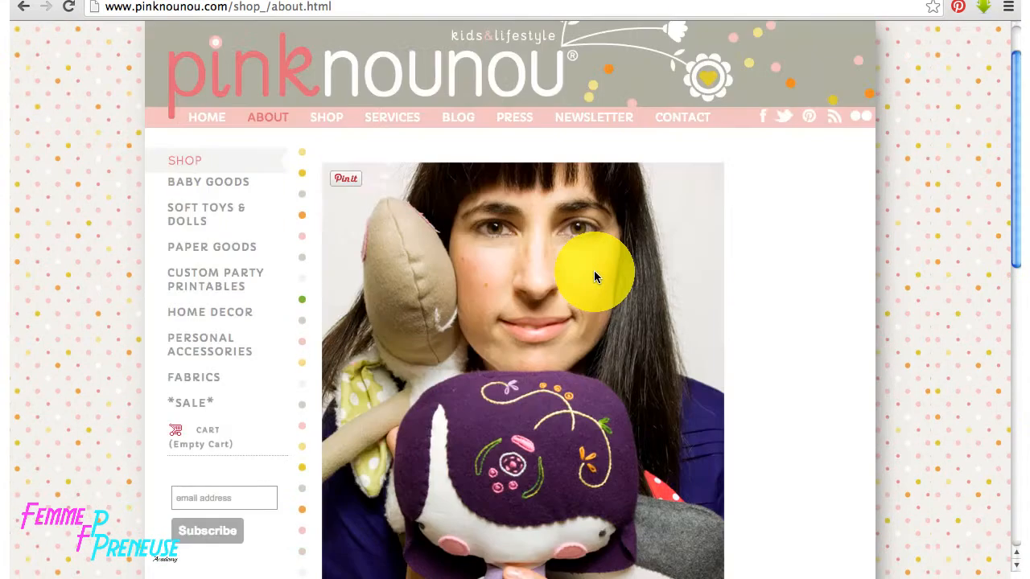
scroll(598, 276, "down", 3)
scroll(601, 277, "down", 3)
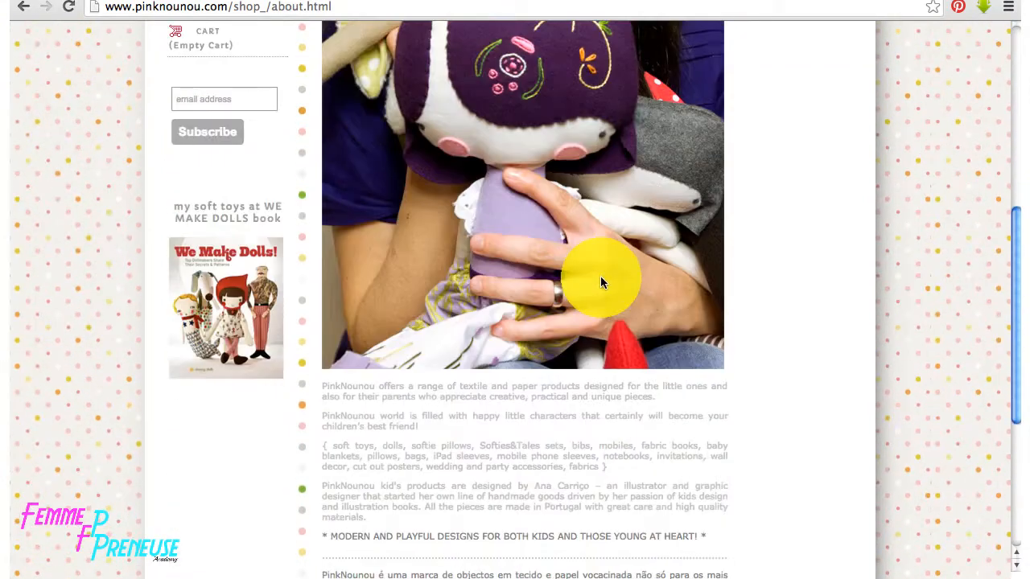
scroll(518, 178, "up", 3)
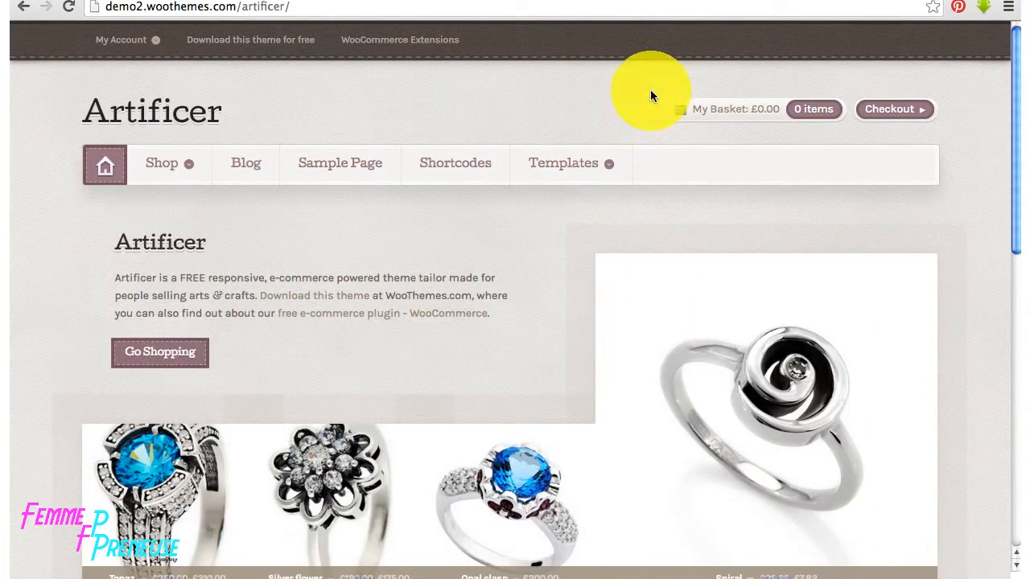
scroll(523, 417, "down", 3)
scroll(527, 419, "up", 3)
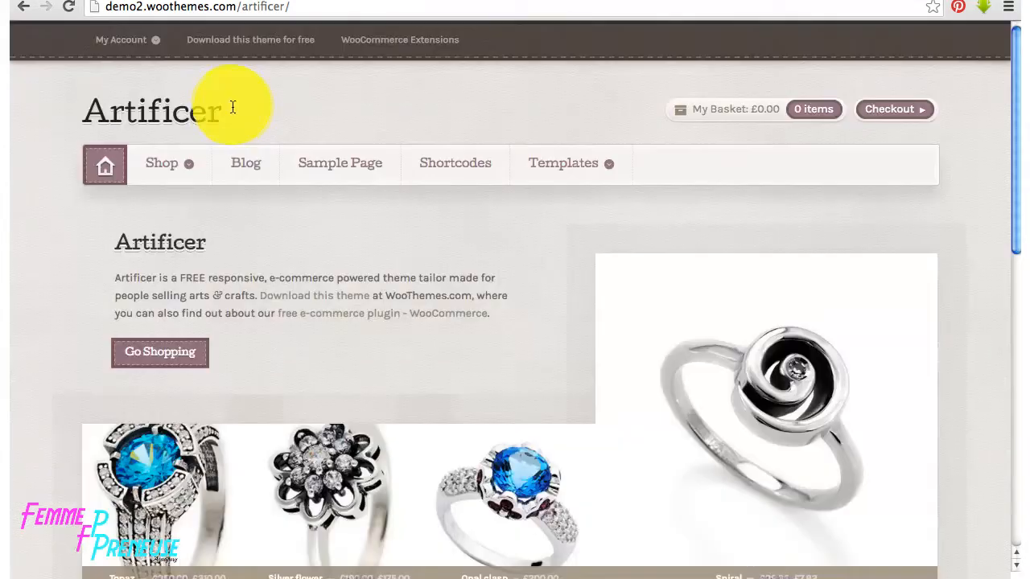
left_click(272, 40)
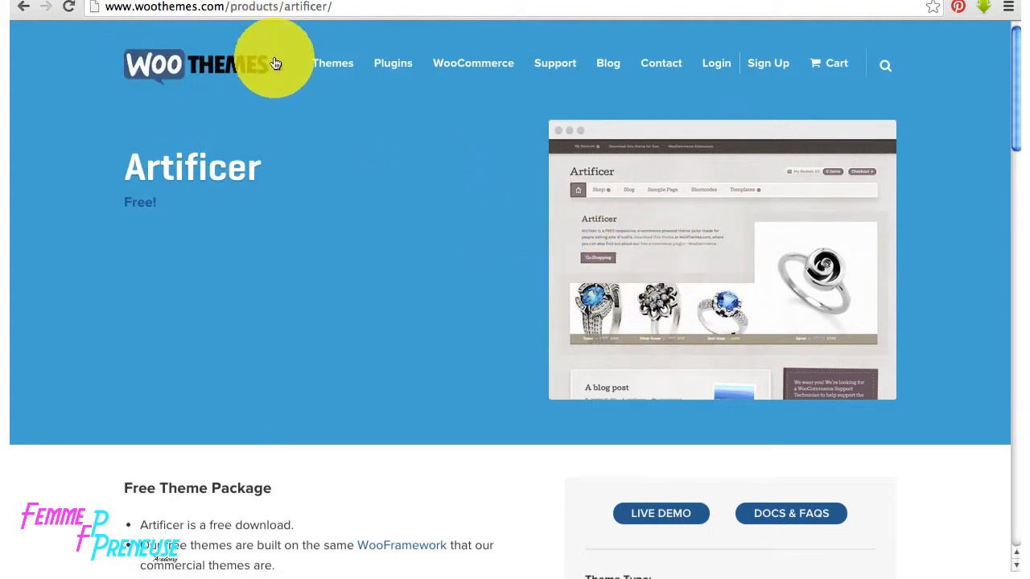
- Scroll the free Artificer product page and add the theme to the cart
scroll(719, 437, "down", 3)
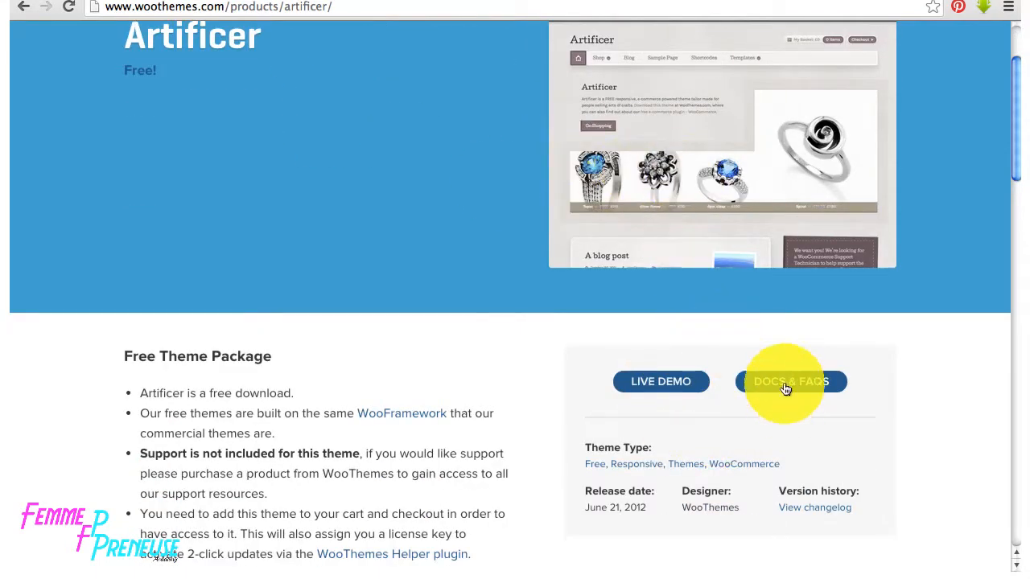
scroll(772, 330, "up", 1)
scroll(773, 330, "up", 3)
scroll(774, 335, "down", 5)
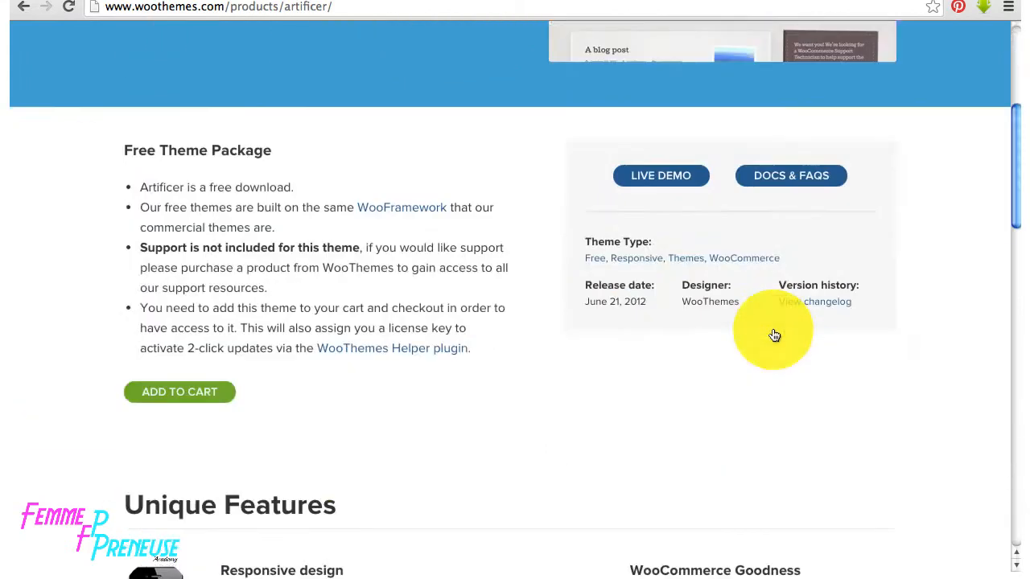
scroll(773, 334, "down", 2)
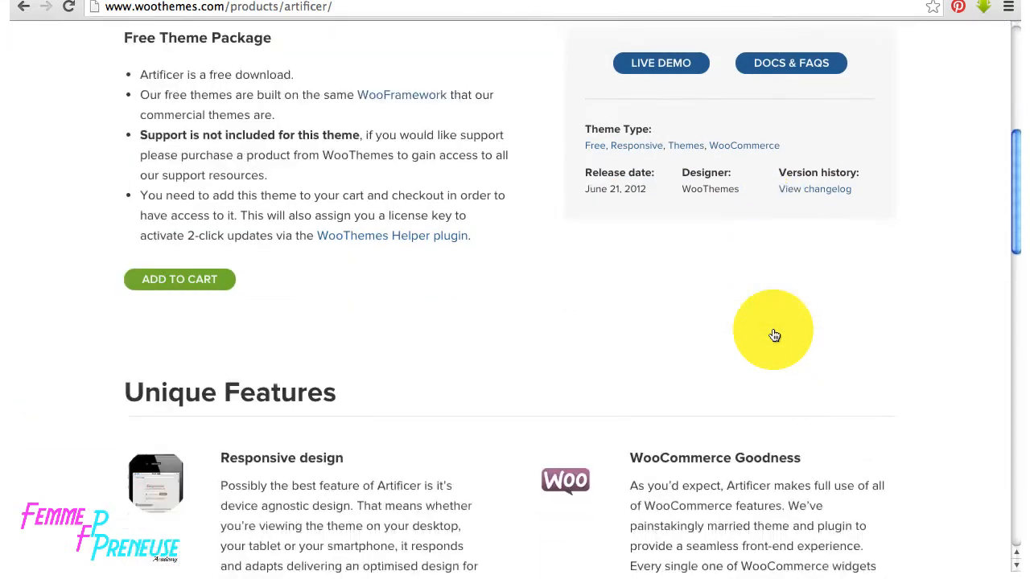
left_click(170, 280)
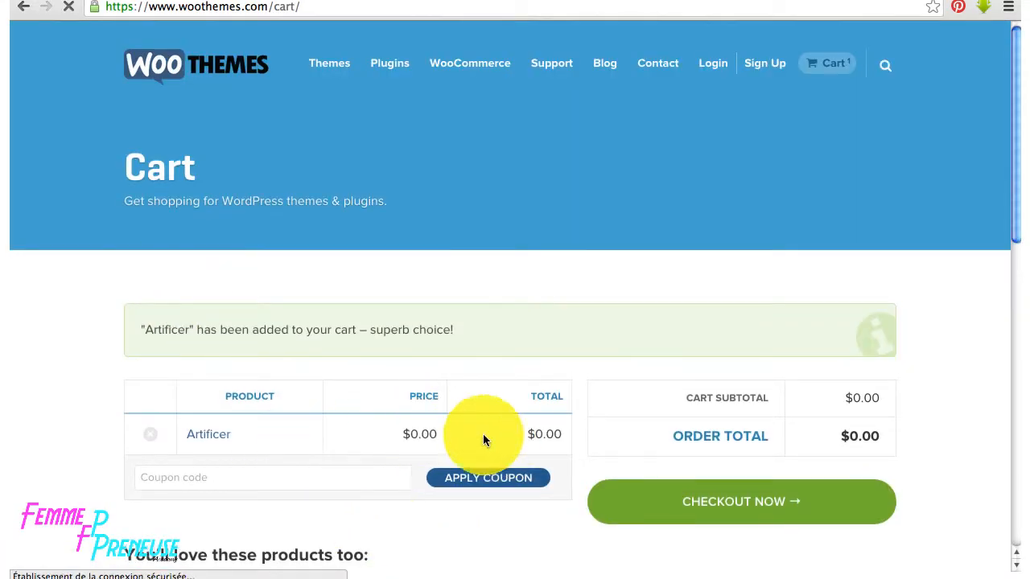
- Go from the cart to checkout and review the billing and order sections
left_click(800, 498)
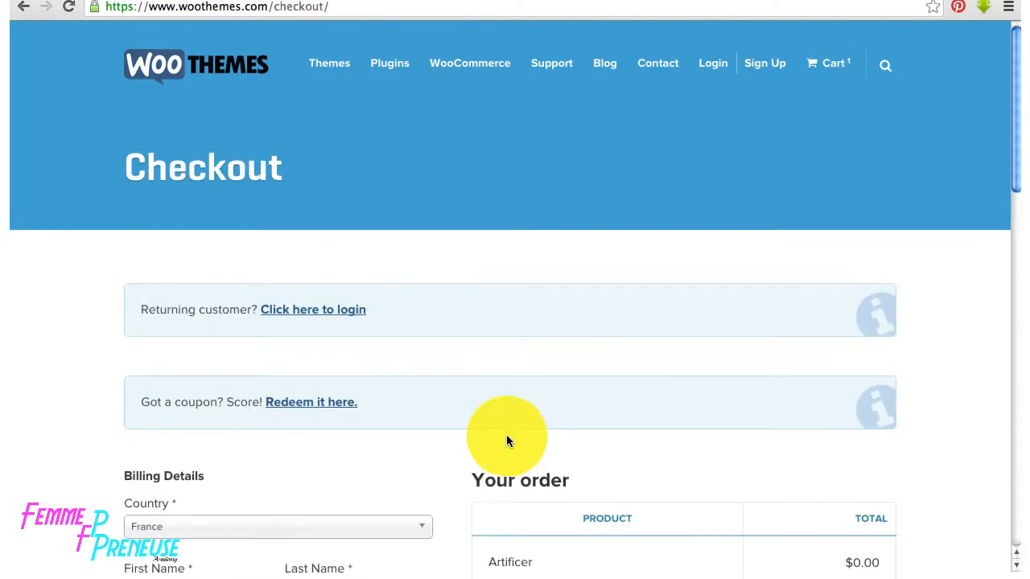
scroll(506, 441, "down", 2)
scroll(507, 440, "down", 2)
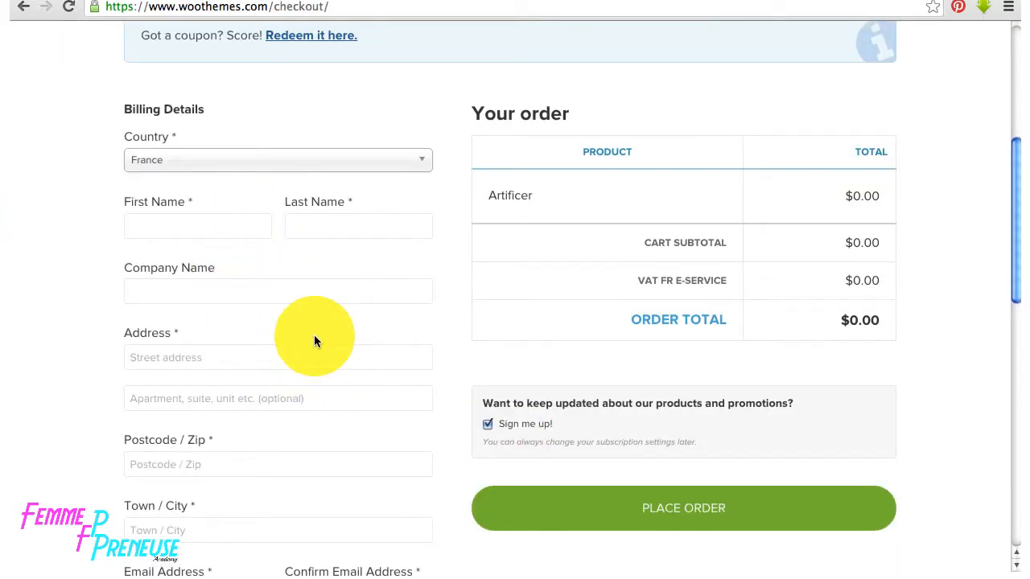
scroll(315, 342, "down", 2)
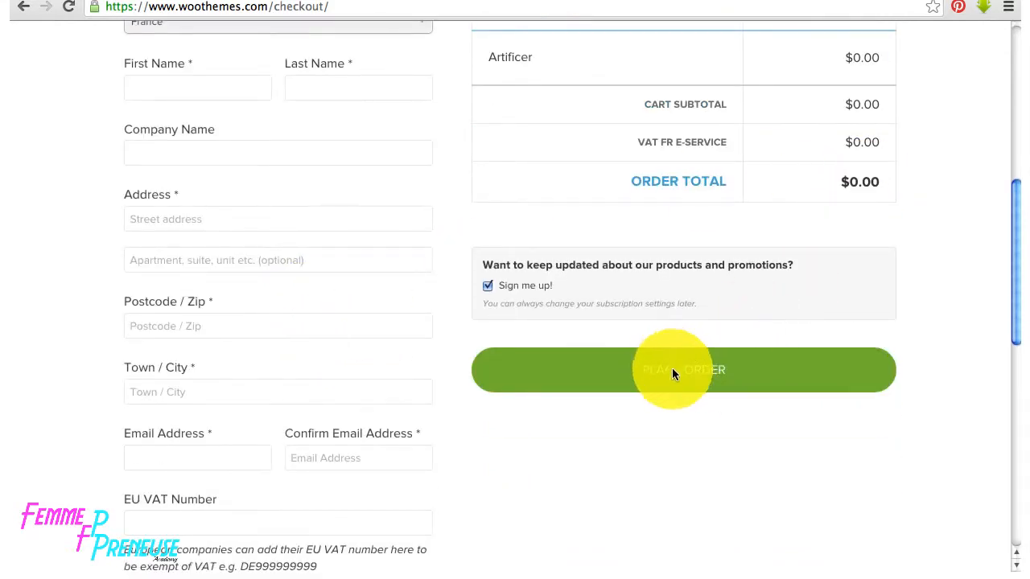
scroll(734, 416, "down", 3)
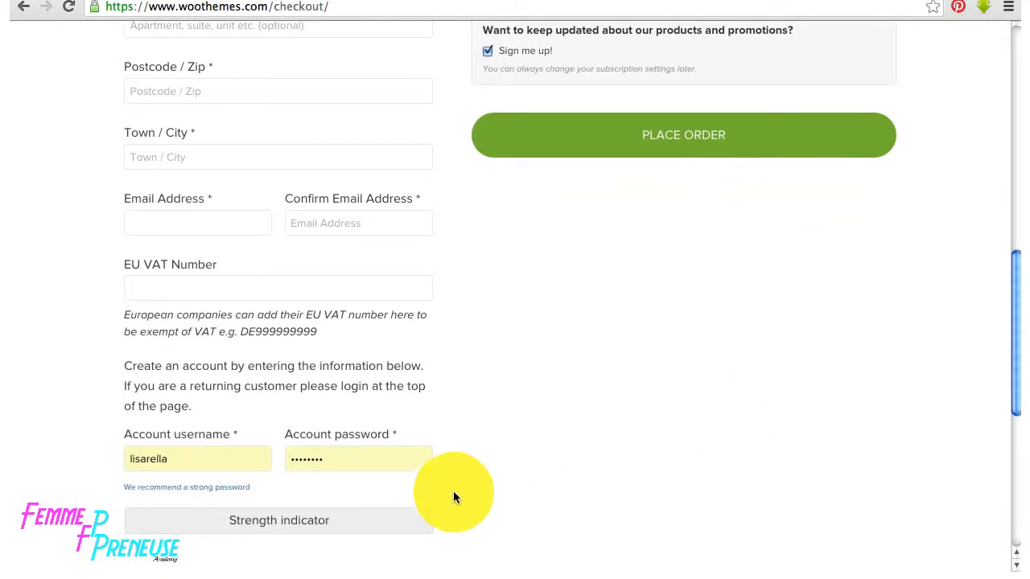
scroll(357, 534, "down", 2)
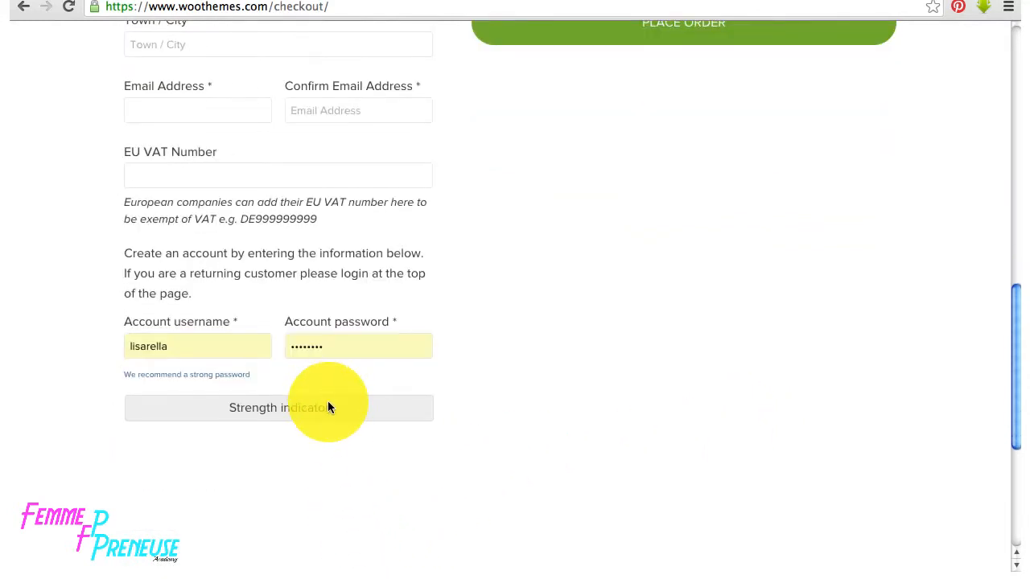
scroll(595, 406, "up", 12)
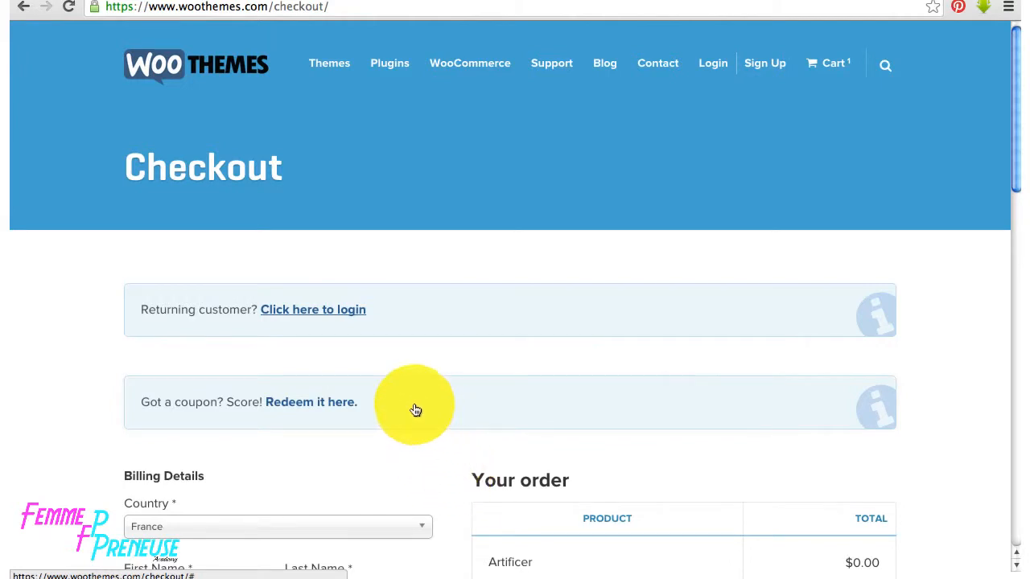
- Log into the existing WooThemes account and place the free Artificer order
left_click(322, 314)
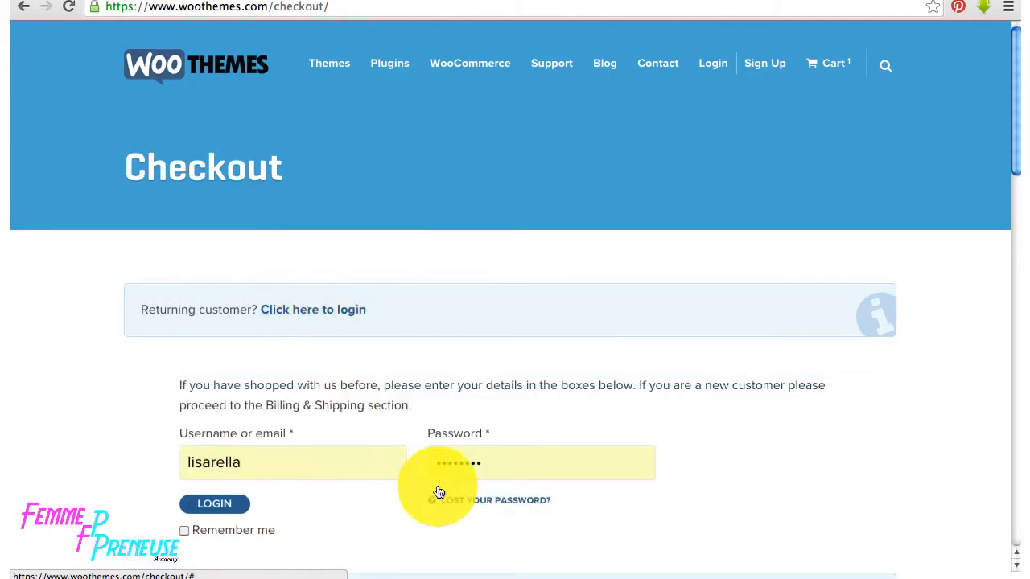
left_click(215, 503)
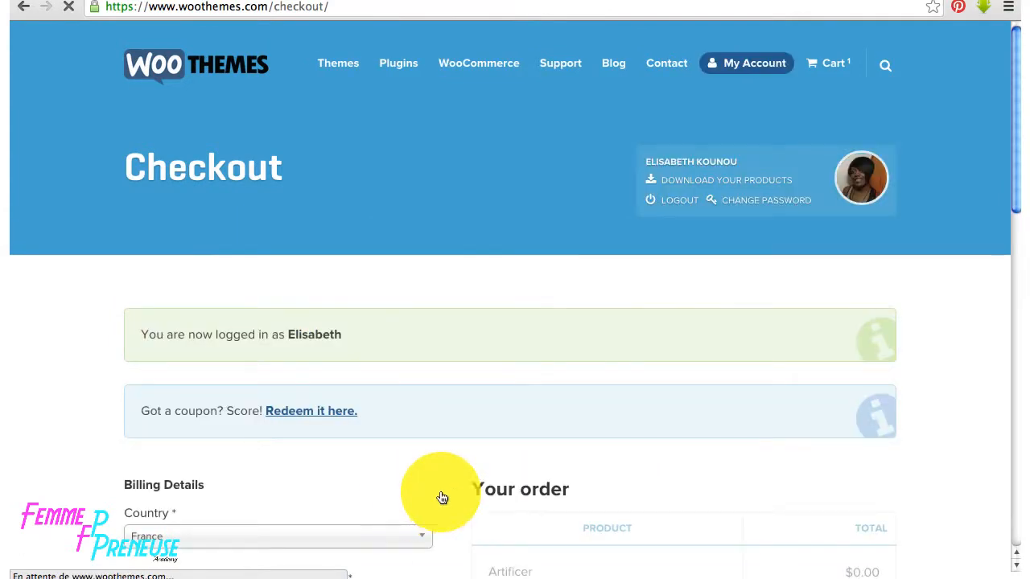
scroll(523, 479, "down", 3)
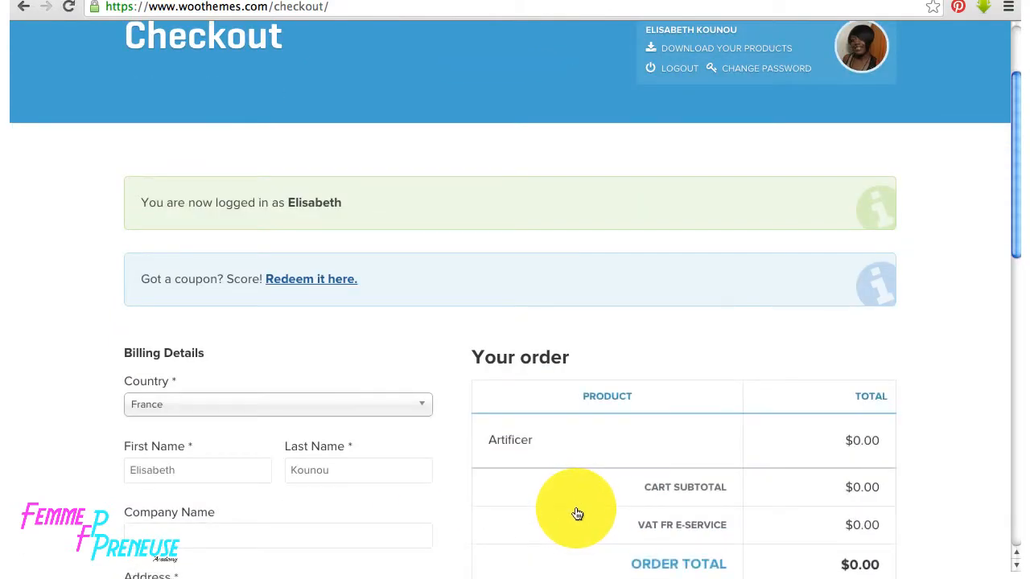
scroll(575, 512, "down", 8)
left_click(732, 361)
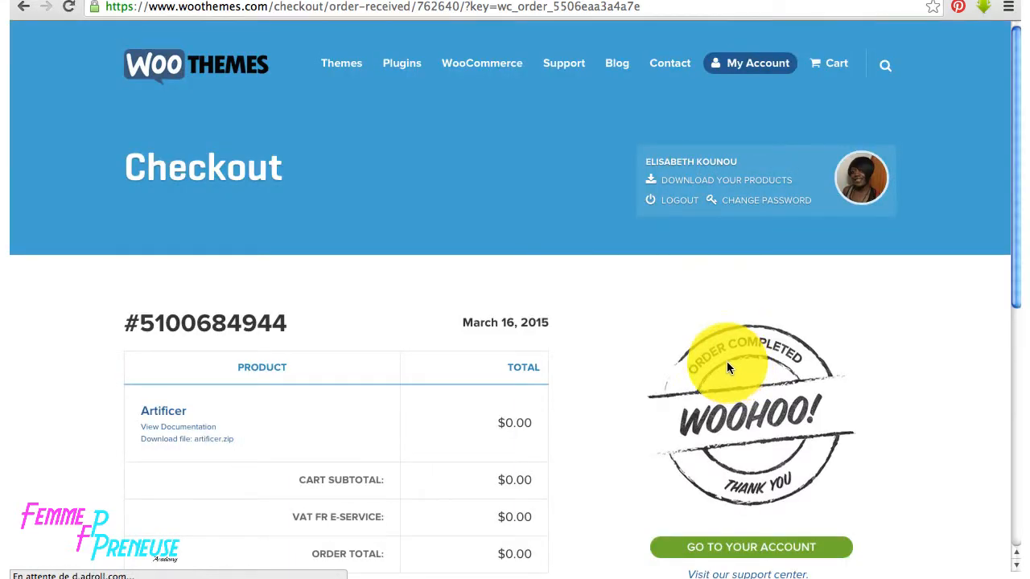
- Download artificer.zip from the account's downloads area
scroll(726, 361, "down", 5)
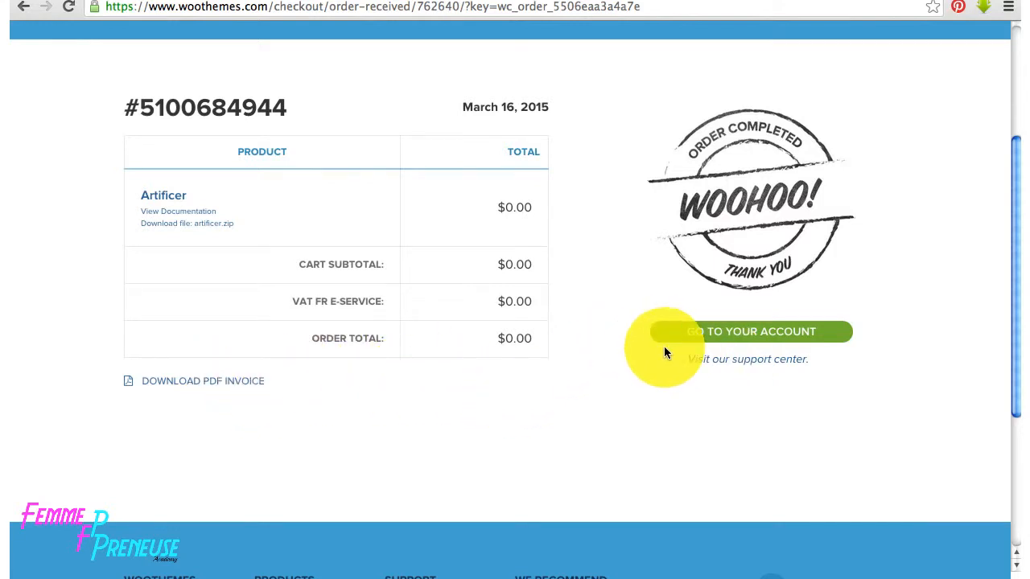
left_click(755, 336)
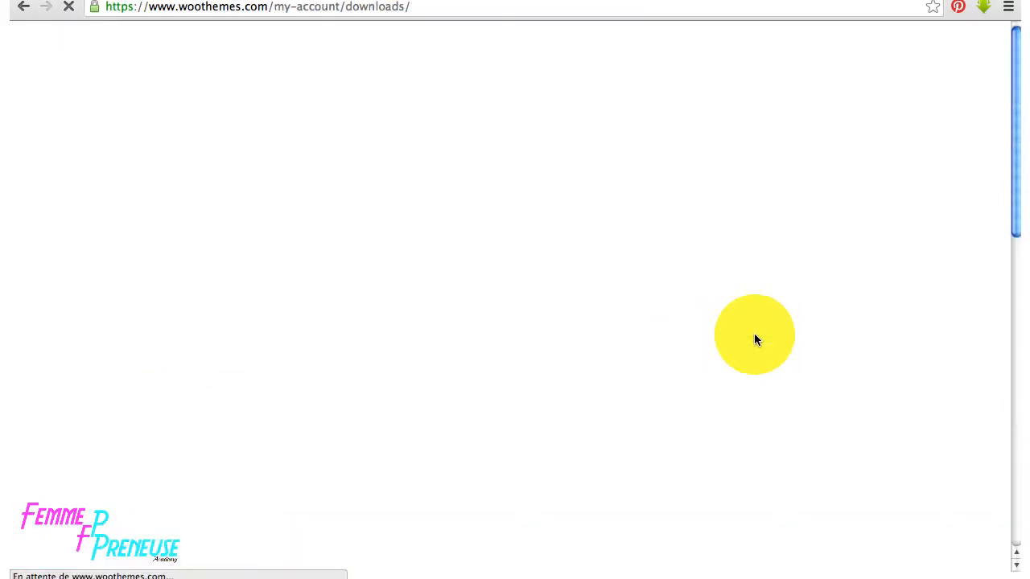
scroll(699, 371, "down", 5)
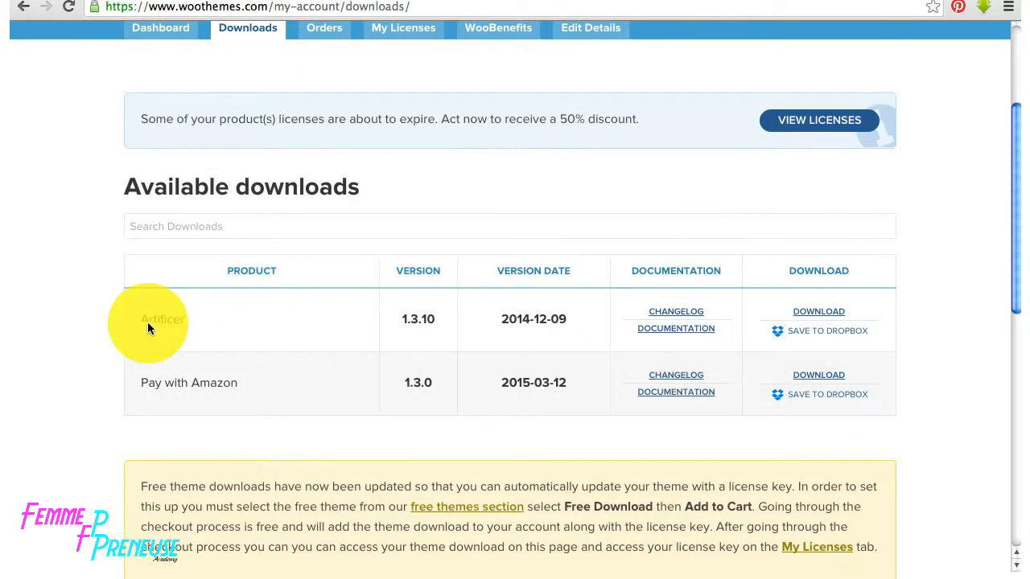
left_click(818, 314)
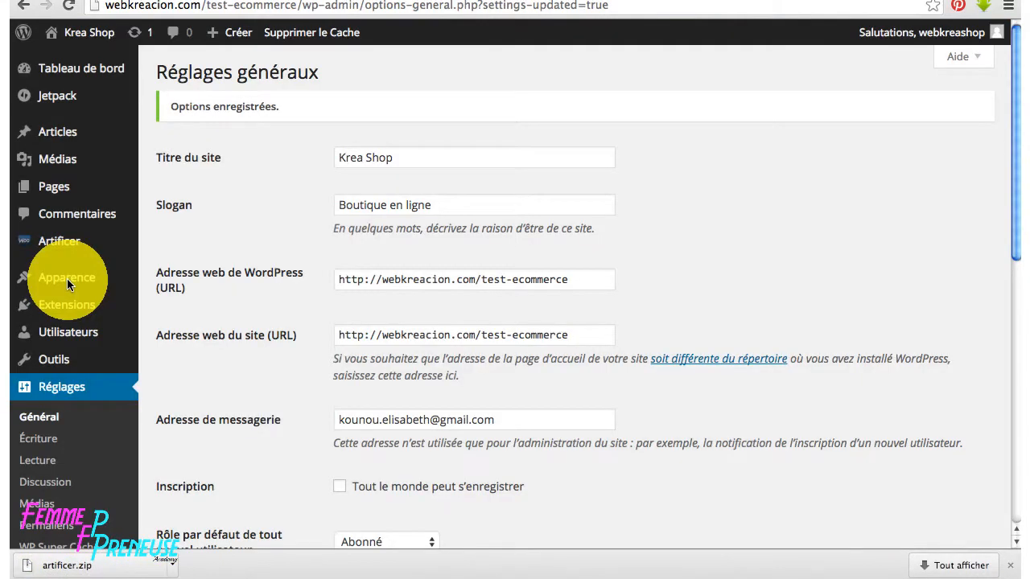
- Upload artificer.zip under Thèmes > Ajouter > Mettre un thème en ligne and install it
left_click(67, 278)
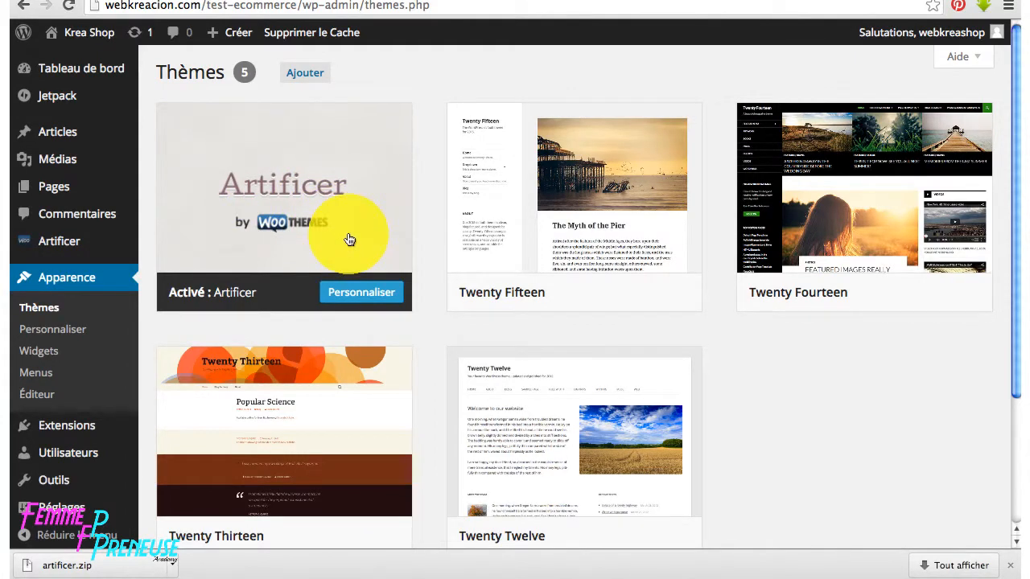
left_click(300, 78)
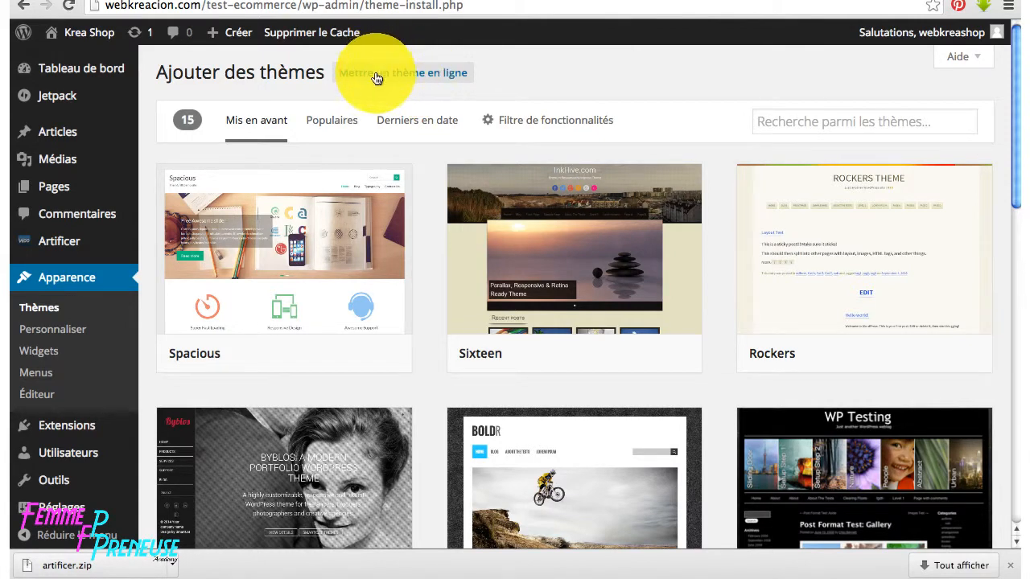
left_click(432, 74)
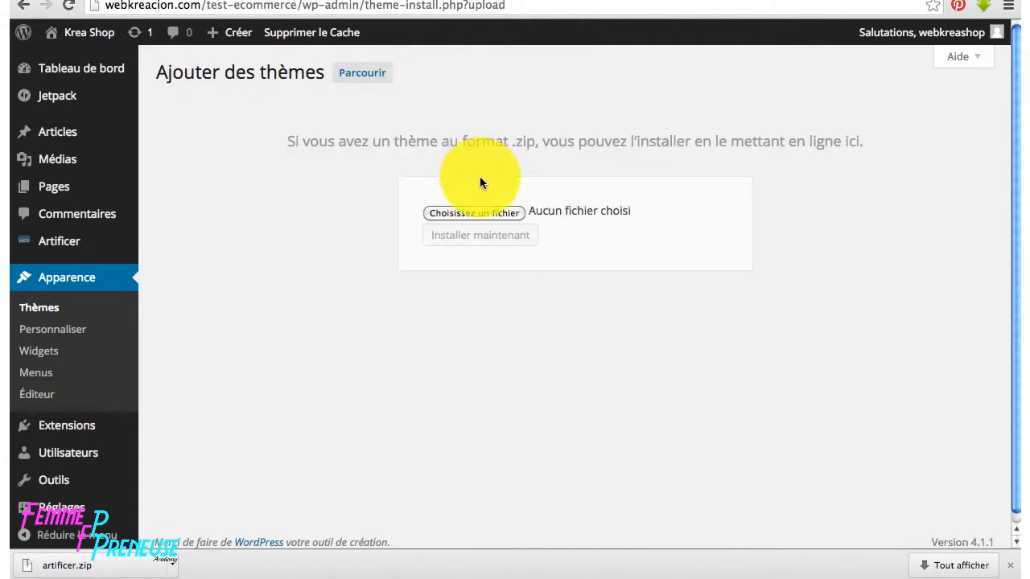
left_click(490, 213)
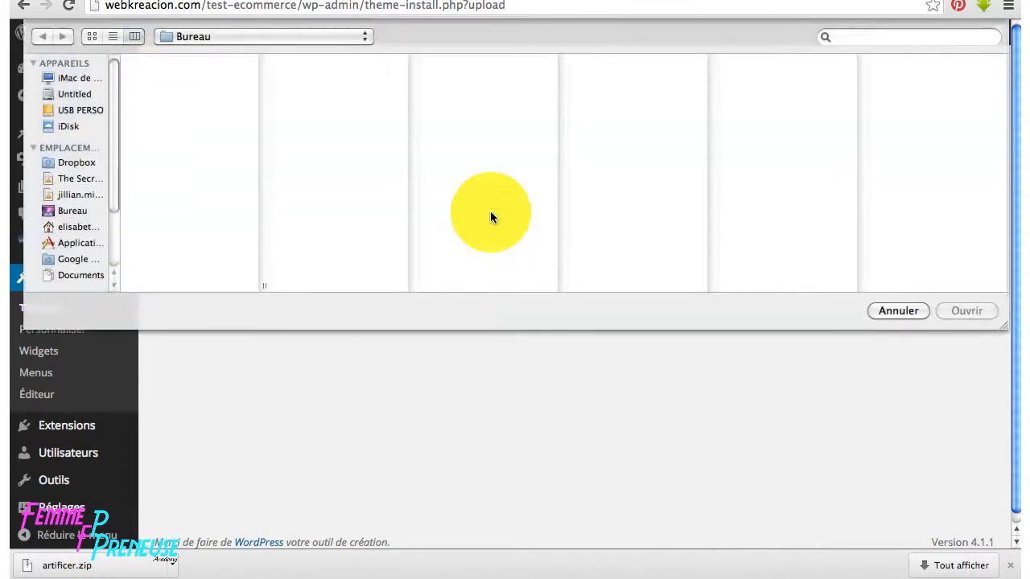
left_click(327, 62)
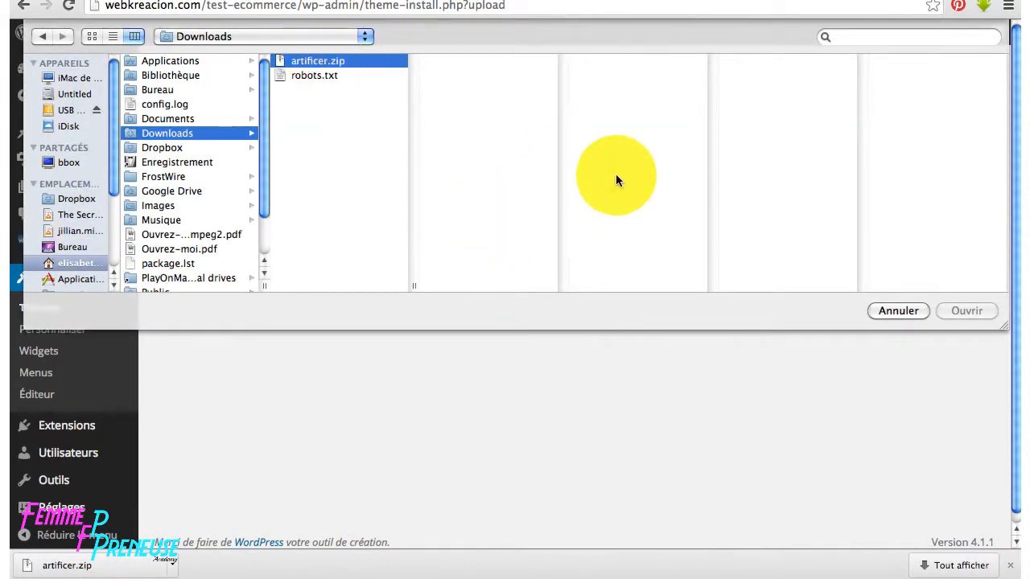
left_click(952, 311)
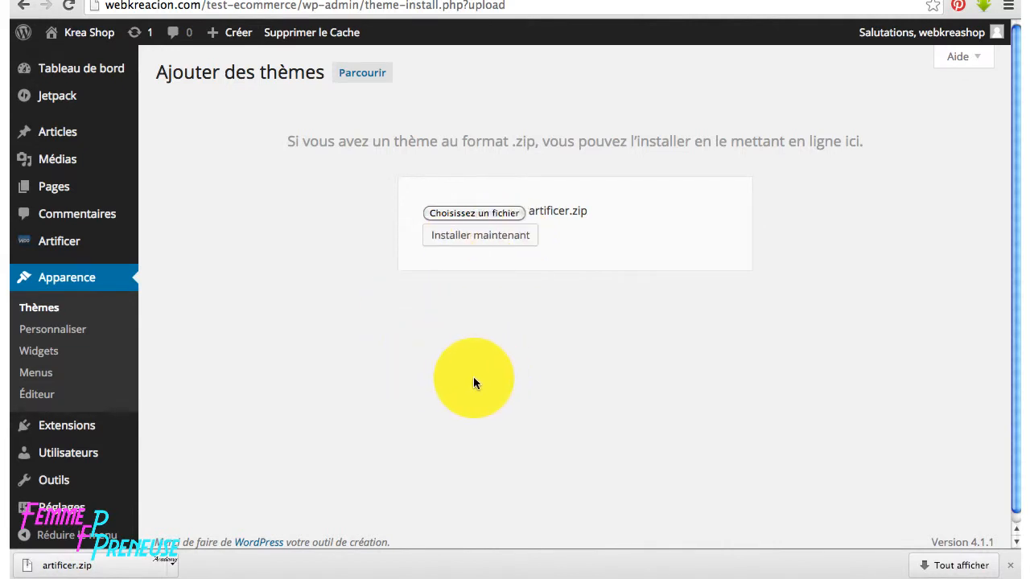
left_click(55, 308)
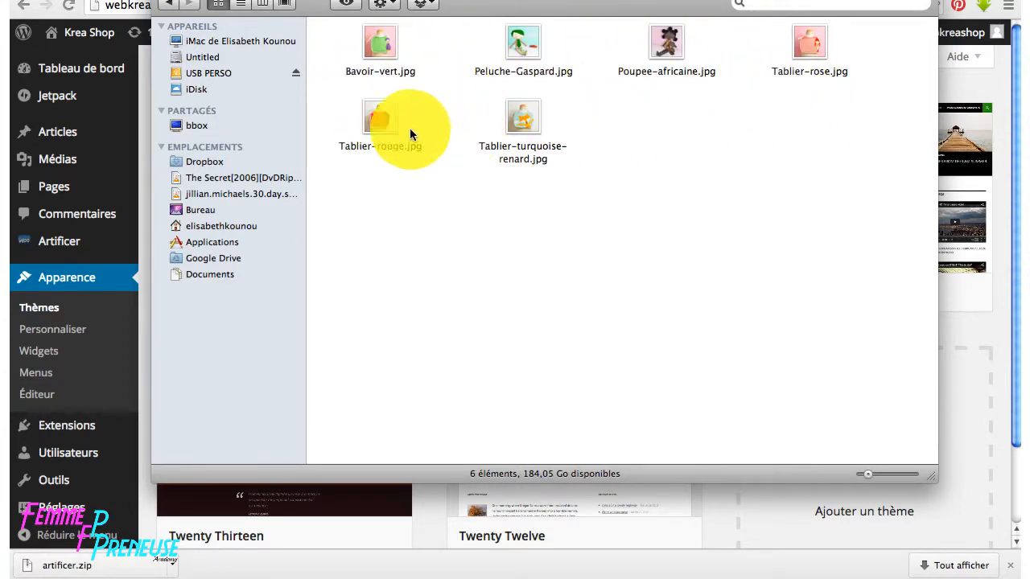
- Bring the WordPress Thèmes page back in front of the Finder window
left_click(149, 337)
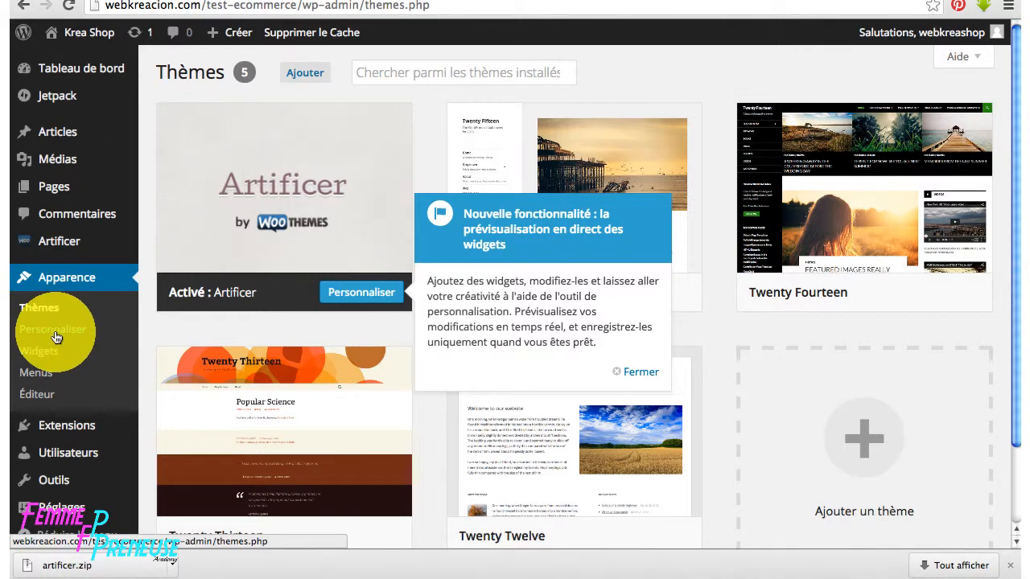
- In the Customizer, set the slogan to 'Vente de poupées de chiffon' and title to PinkNounou
left_click(359, 293)
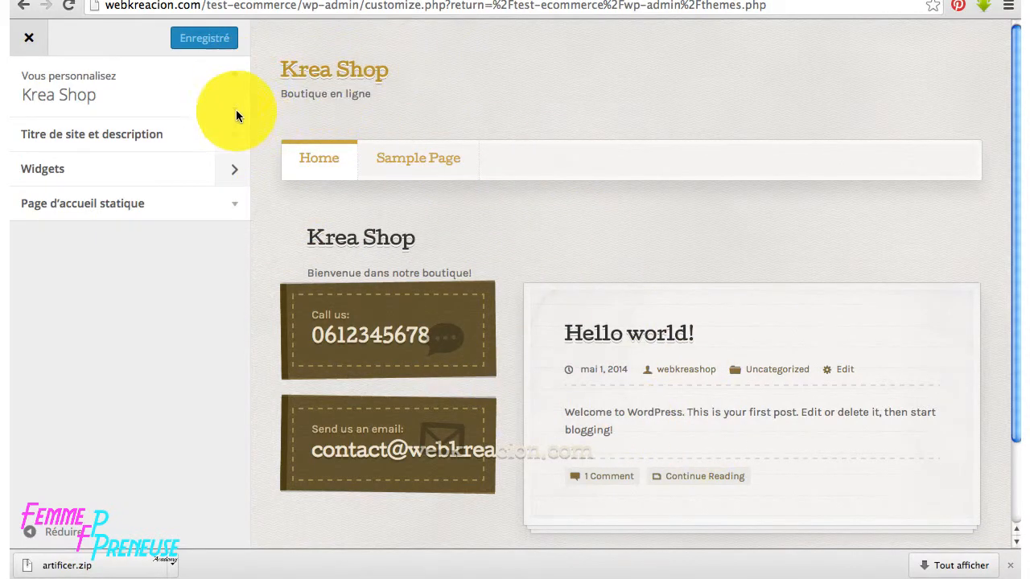
left_click(236, 136)
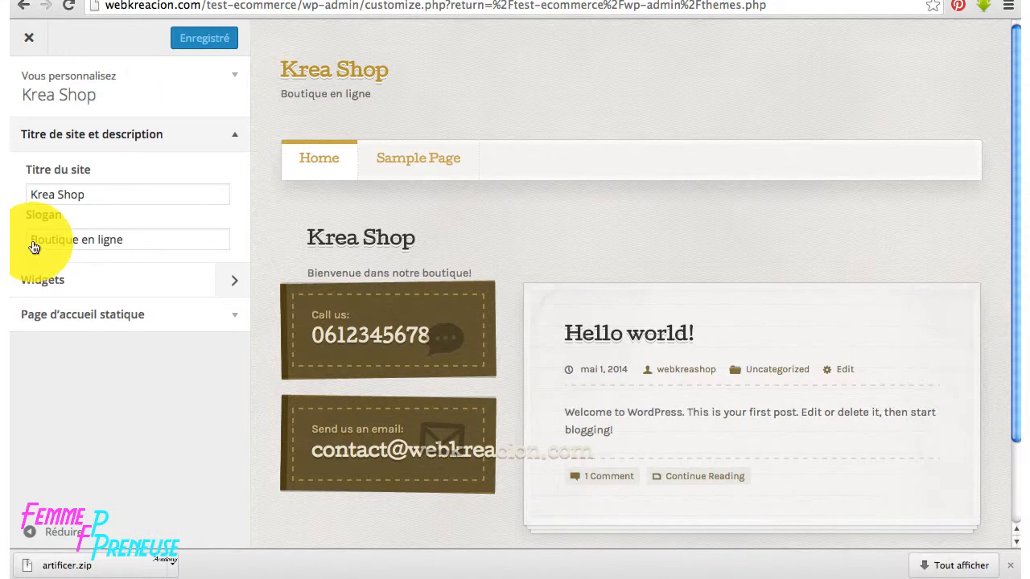
left_click_drag(31, 243, 133, 244)
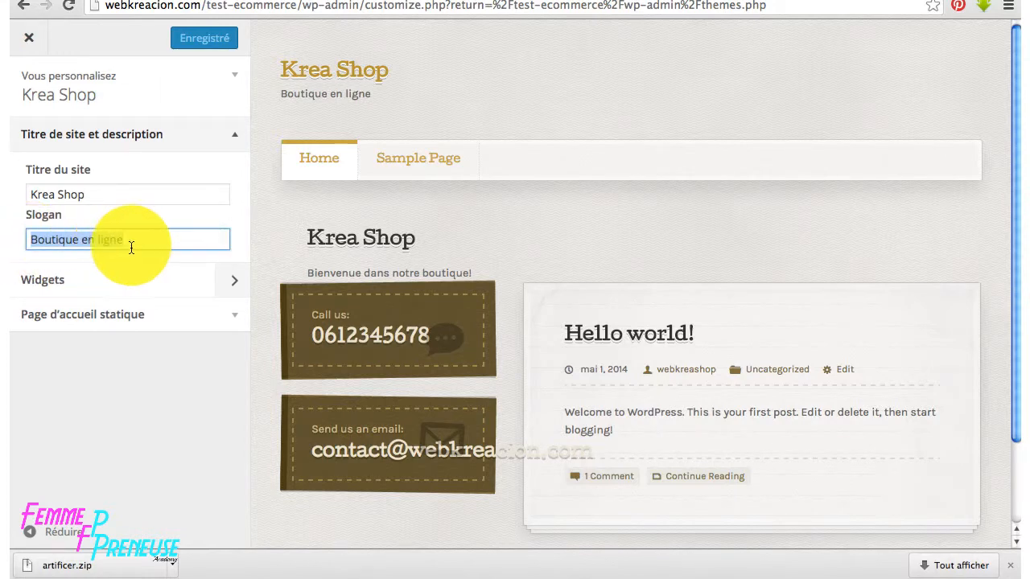
type("V")
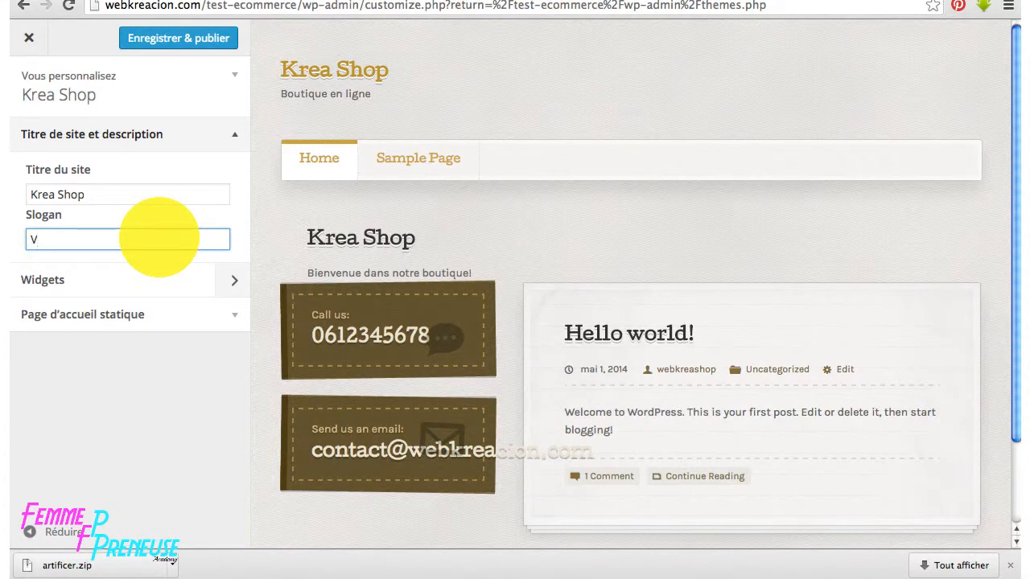
type("ente de poupées")
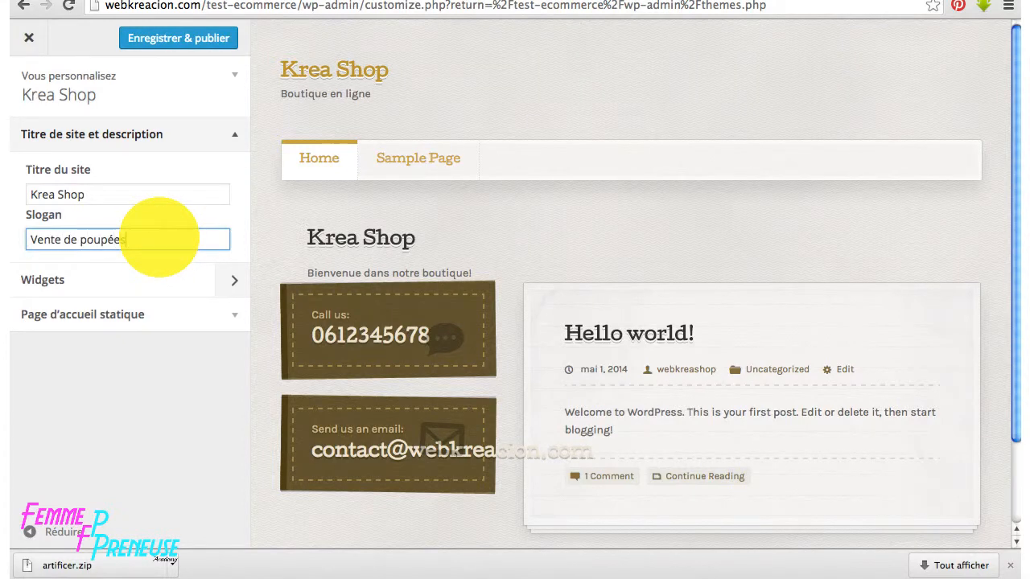
type(" de chiffon")
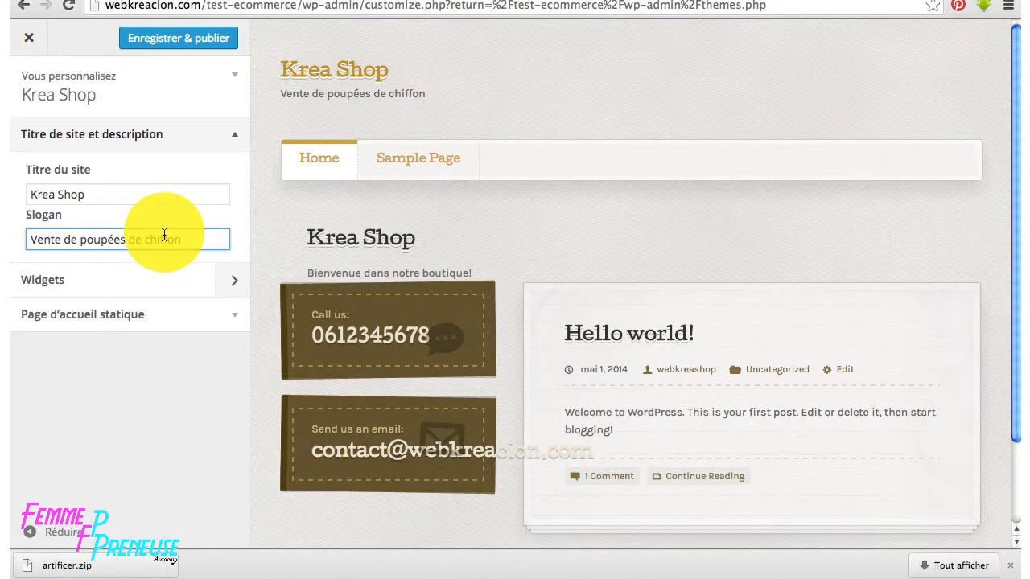
left_click_drag(84, 194, 29, 194)
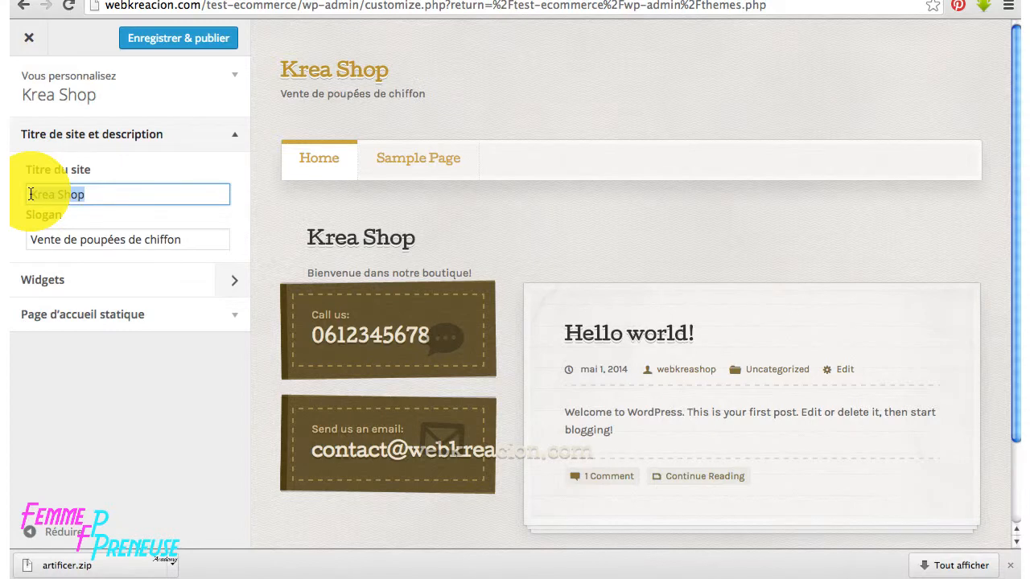
type("PinkNounou")
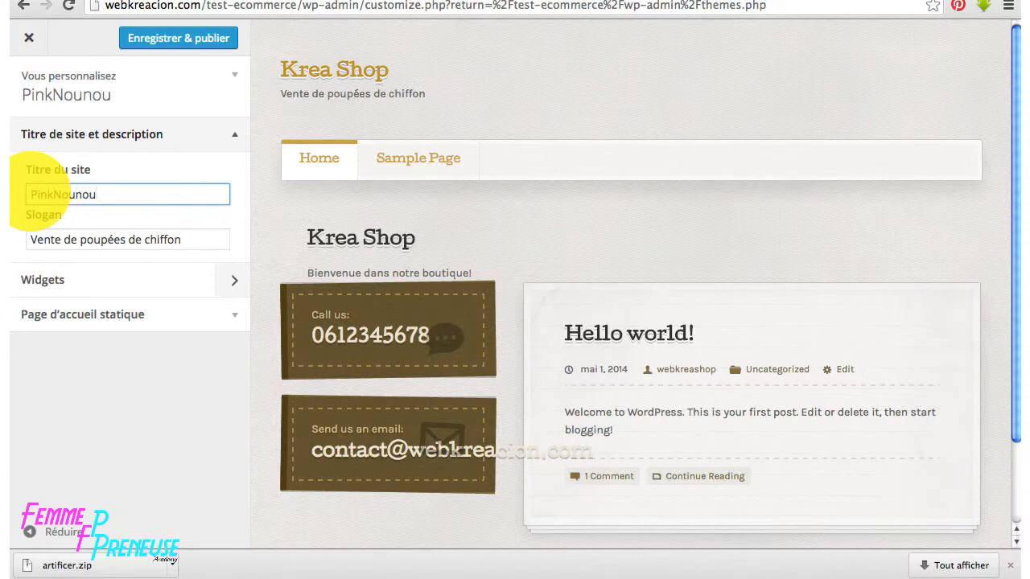
- Publish the changes from Widgets, then expand the static front page settings
left_click(233, 283)
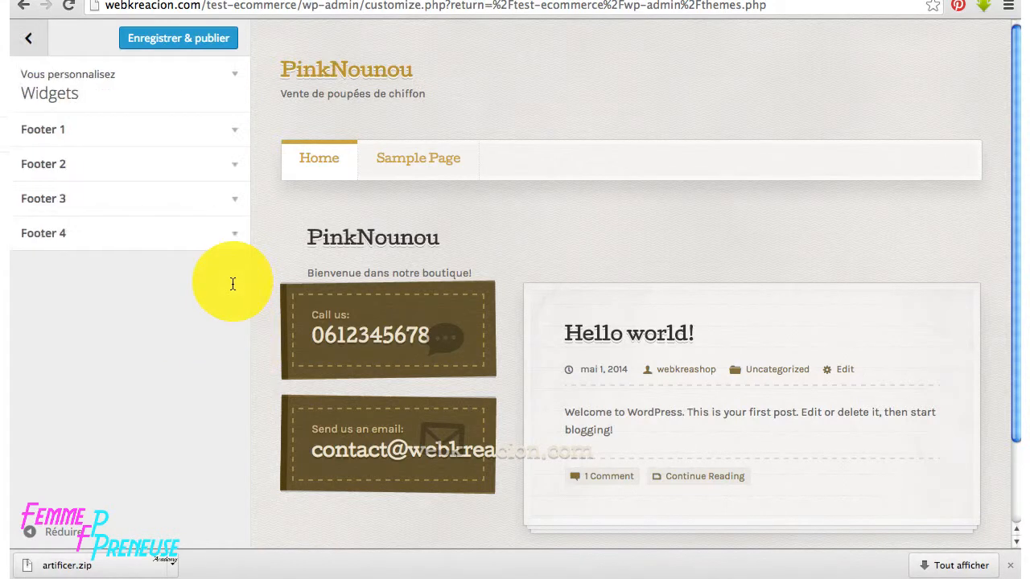
left_click(204, 40)
left_click(31, 38)
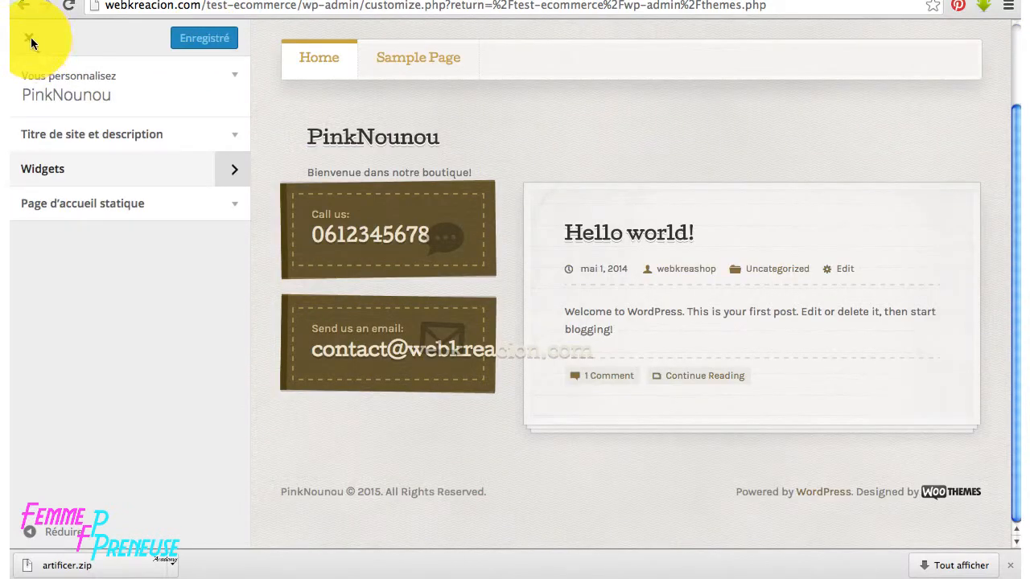
left_click(233, 207)
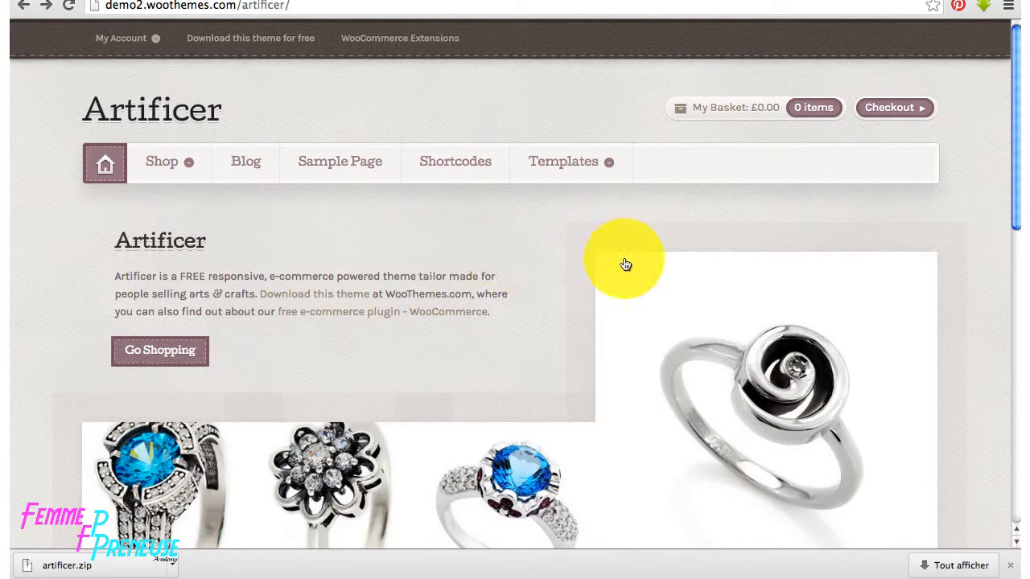
- Scroll through the Artificer demo homepage's products and blog post
scroll(487, 215, "down", 4)
scroll(503, 217, "down", 5)
scroll(512, 220, "up", 7)
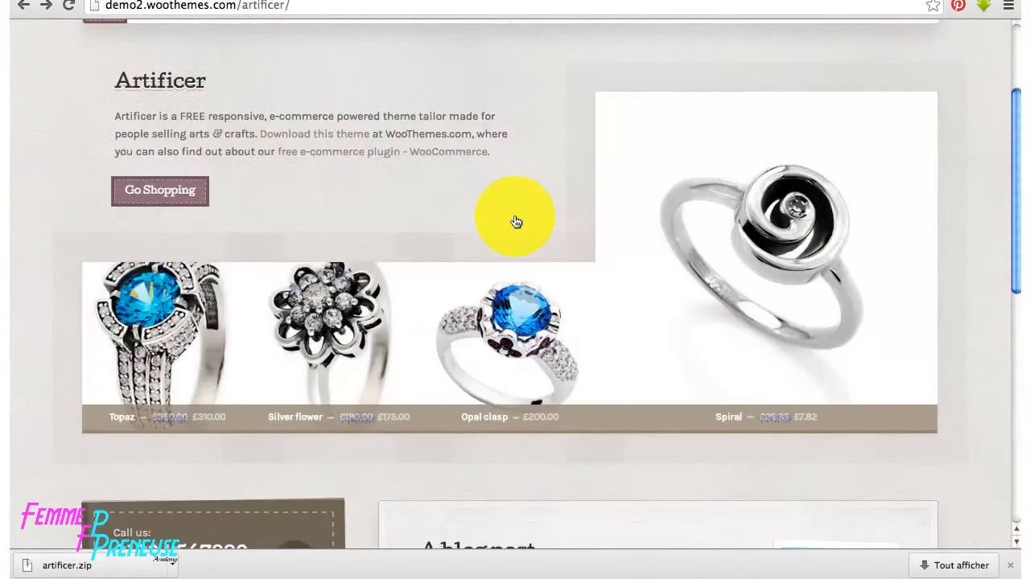
scroll(771, 201, "up", 3)
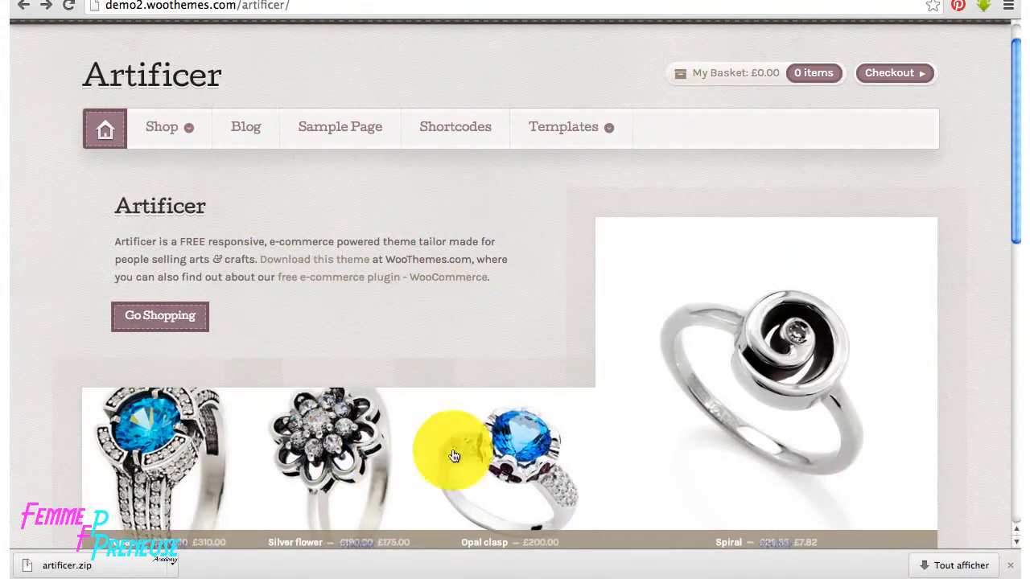
scroll(529, 418, "down", 4)
scroll(529, 418, "down", 3)
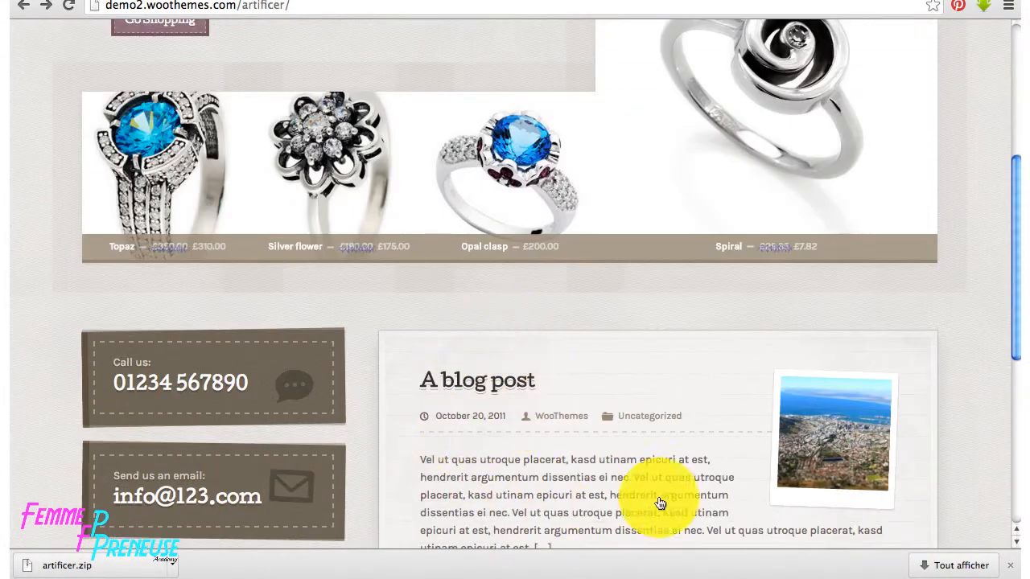
scroll(659, 482, "down", 3)
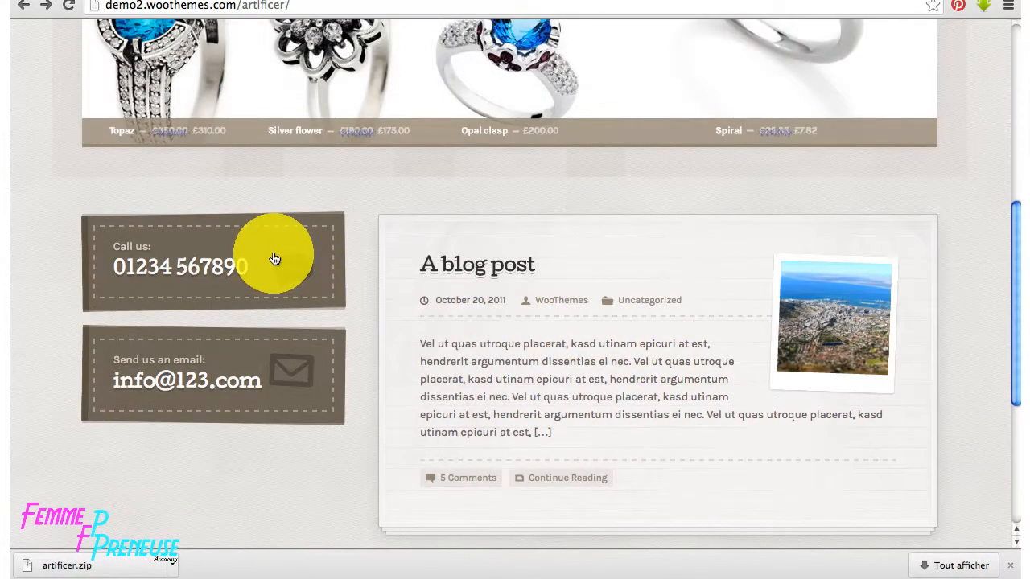
scroll(709, 447, "down", 4)
scroll(709, 447, "down", 3)
scroll(264, 386, "up", 11)
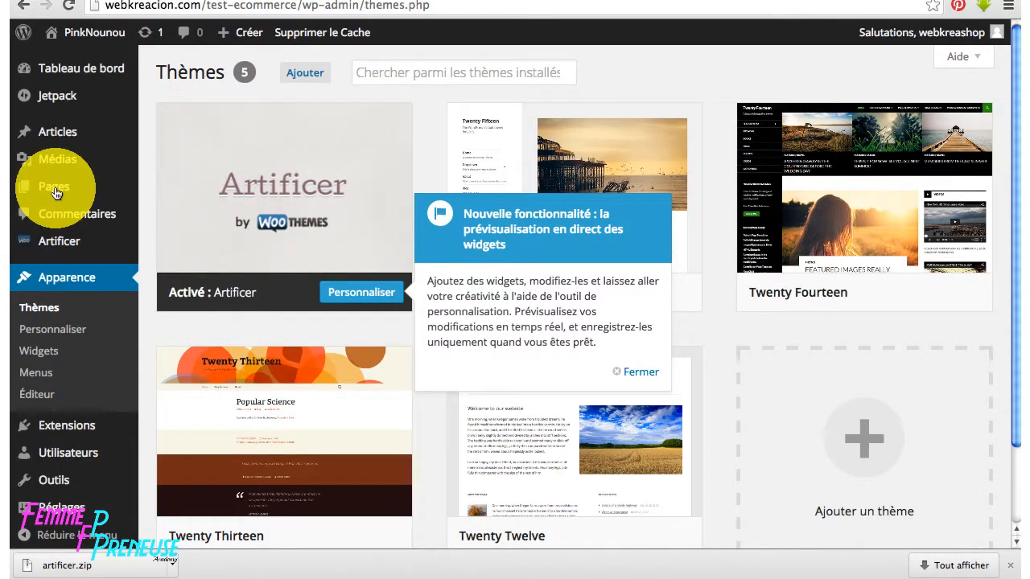
- Move the Sample Page to the trash and start a new page titled 'A propos'
left_click(57, 194)
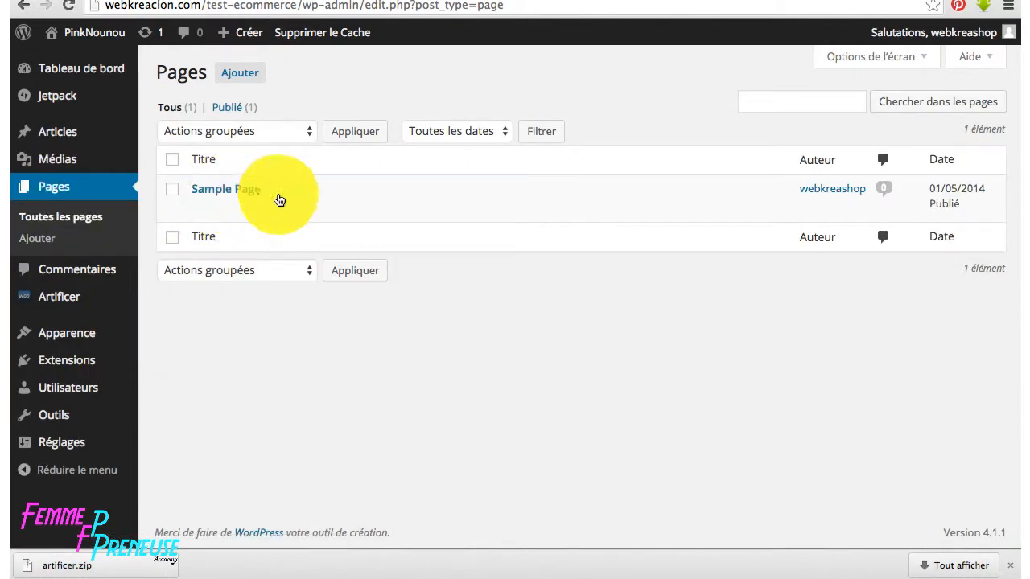
left_click(419, 210)
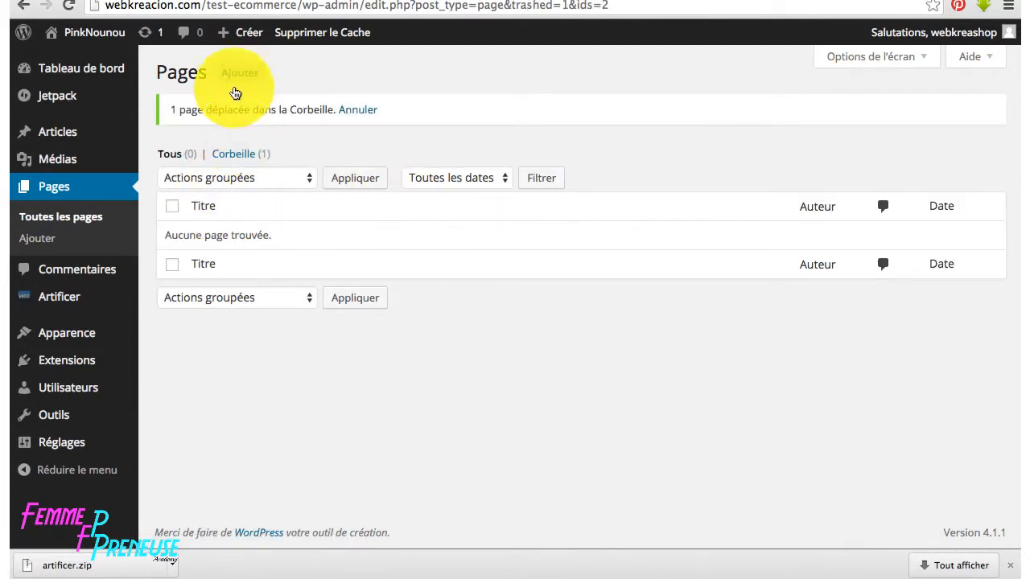
left_click(233, 74)
type("A propos")
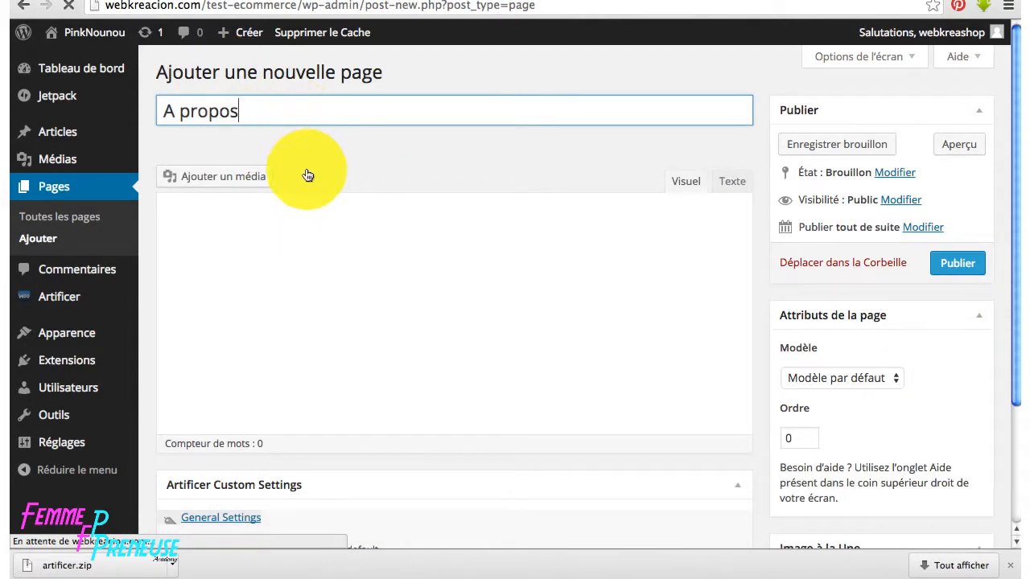
- Look over the English description on the PinkNounou shop's about page
left_click(610, 0)
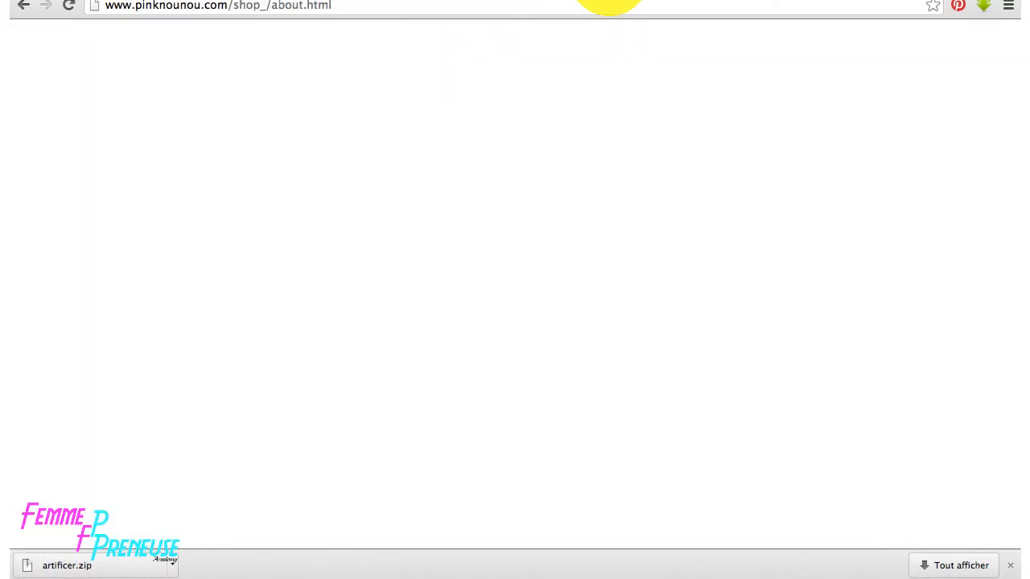
scroll(547, 218, "down", 5)
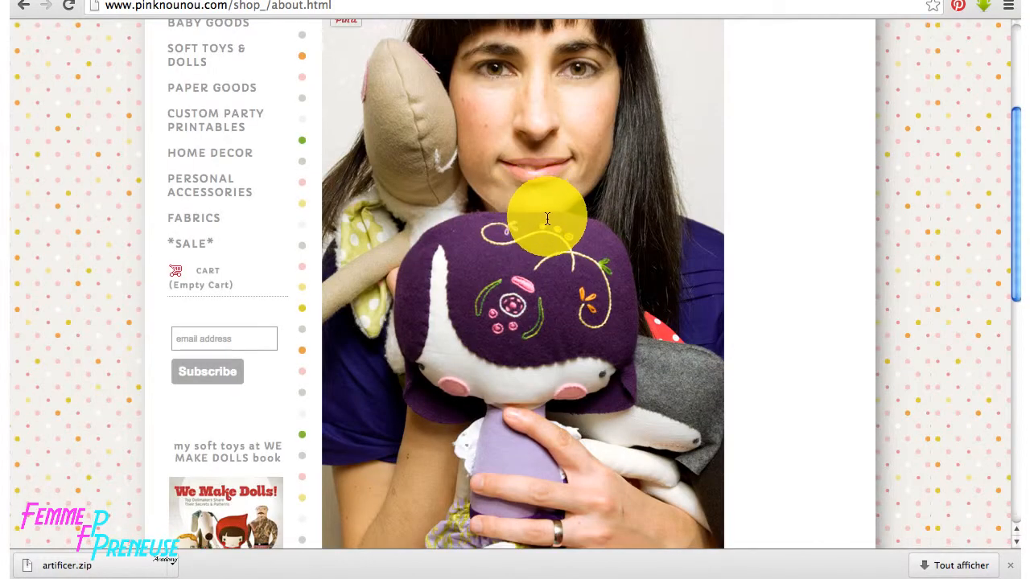
scroll(548, 278, "down", 10)
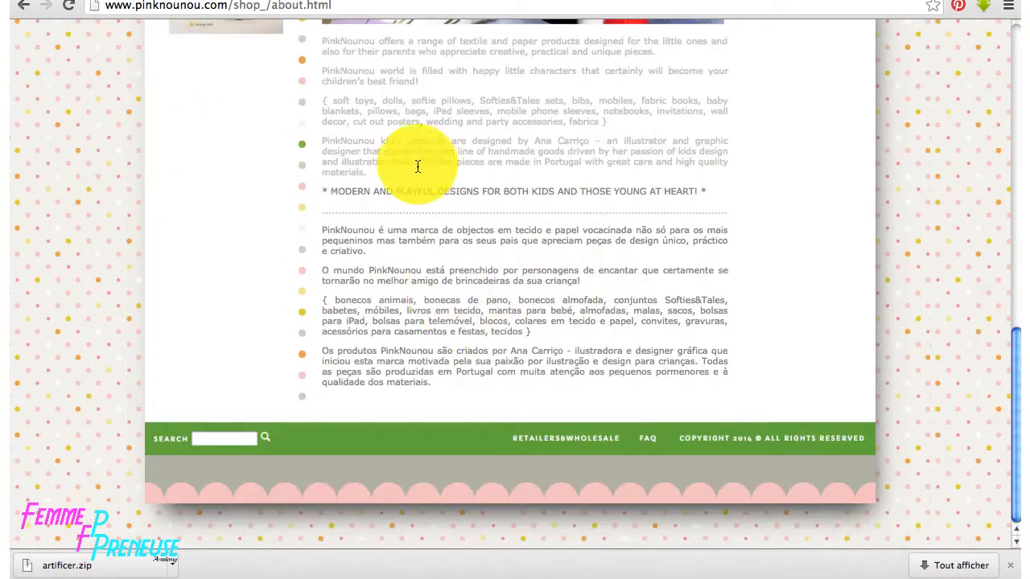
scroll(422, 170, "up", 3)
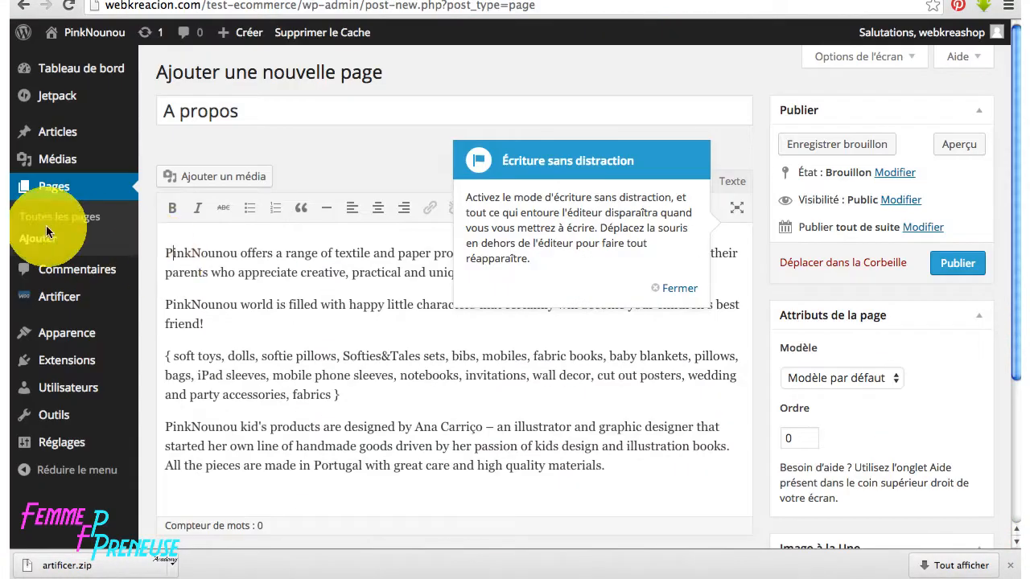
- Justify the four pasted PinkNounou description paragraphs in the A propos editor
left_click(682, 287)
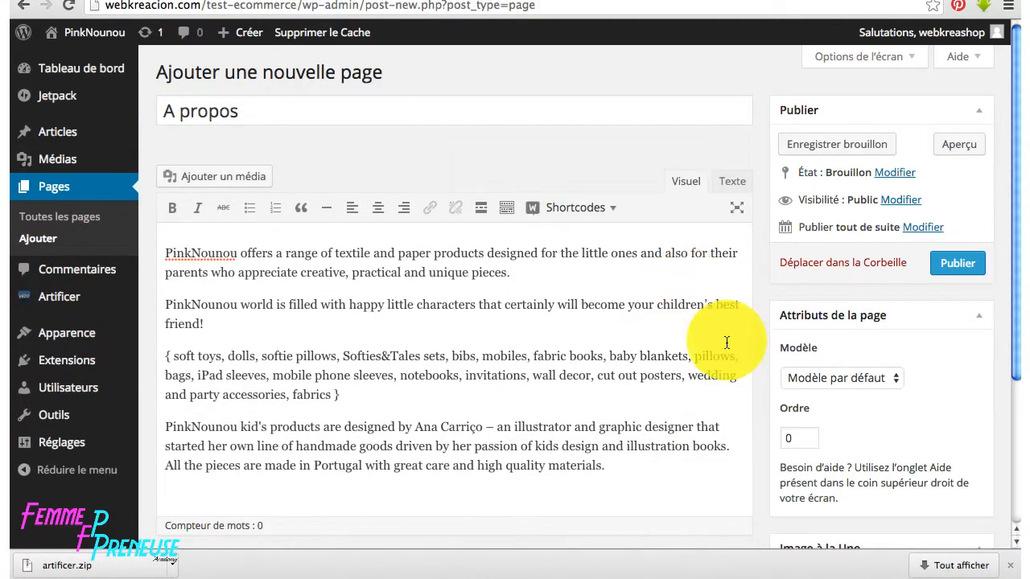
left_click(507, 208)
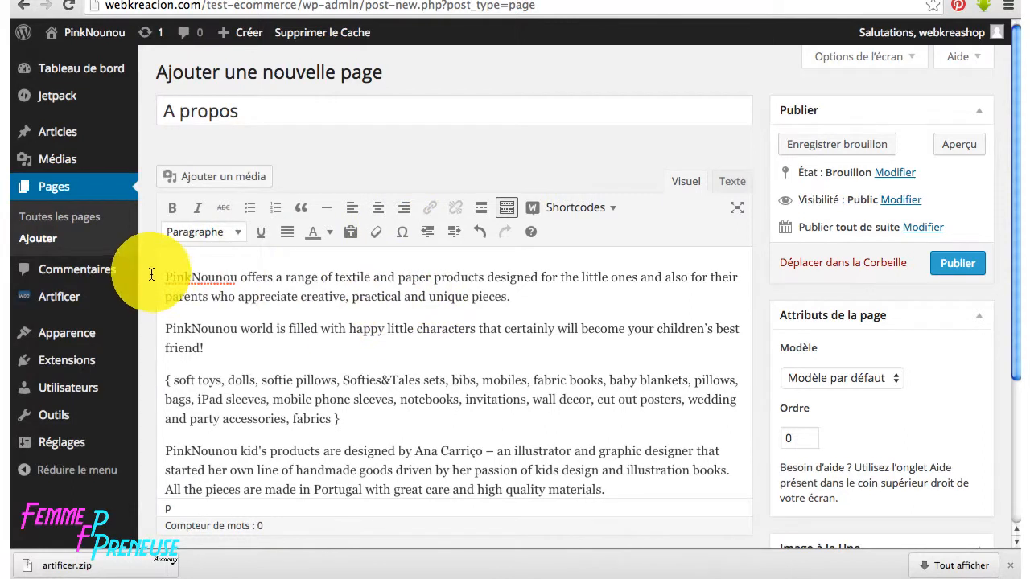
left_click_drag(166, 276, 602, 493)
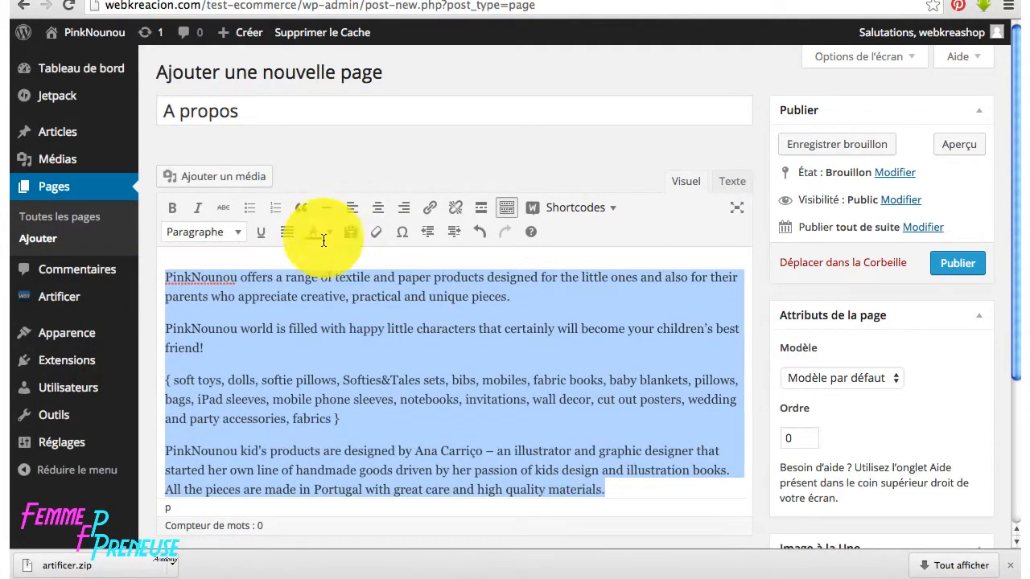
left_click(287, 232)
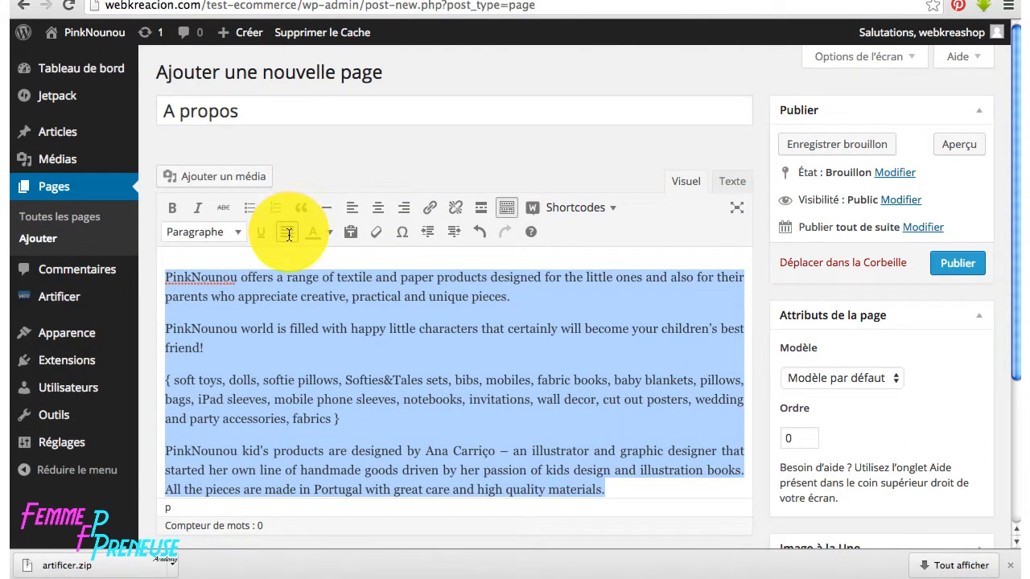
left_click(588, 380)
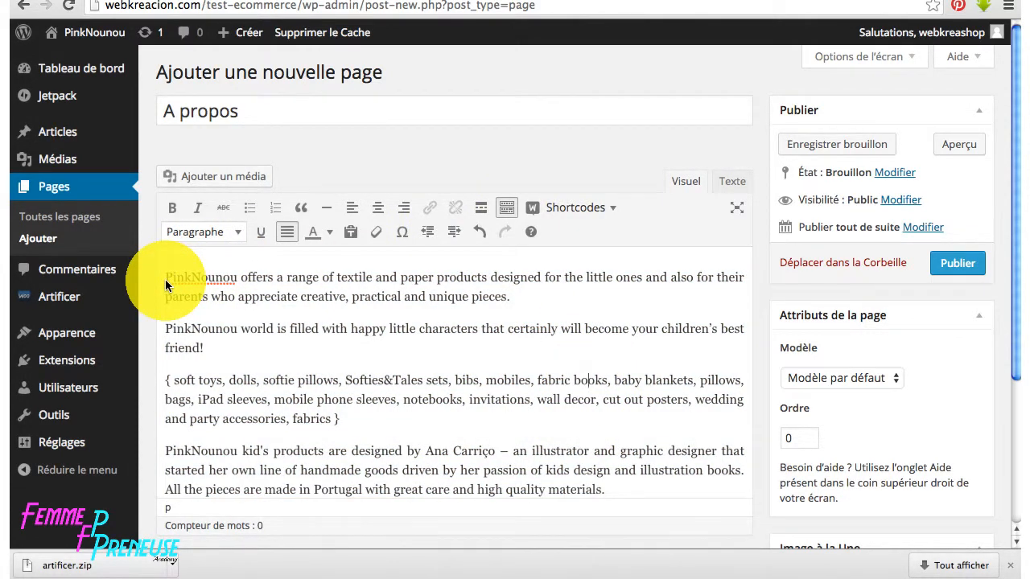
left_click(583, 0)
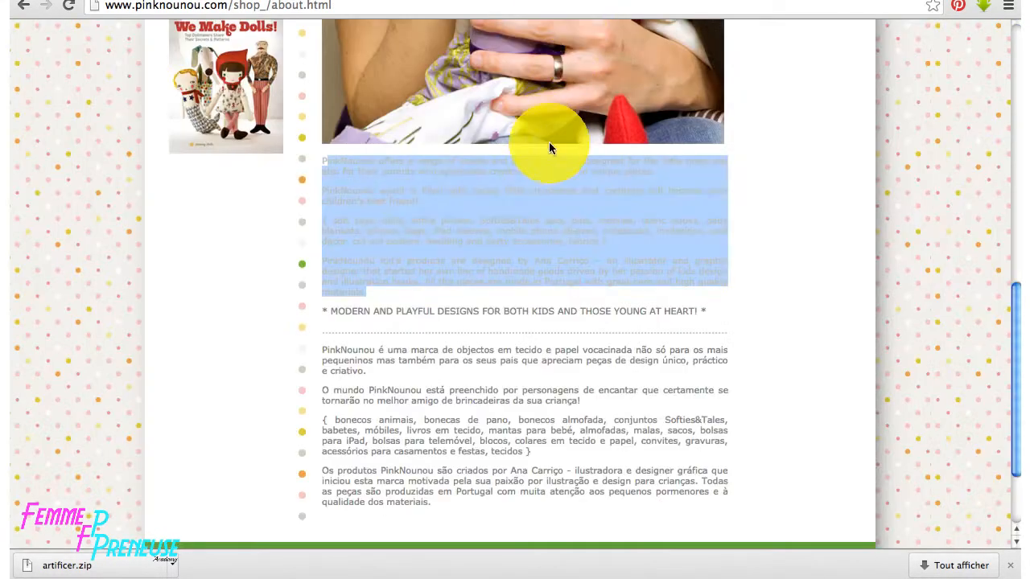
- Save the photo of the woman holding the doll as Ana-pinknounou.jpg in Test-eboutique
scroll(547, 152, "up", 10)
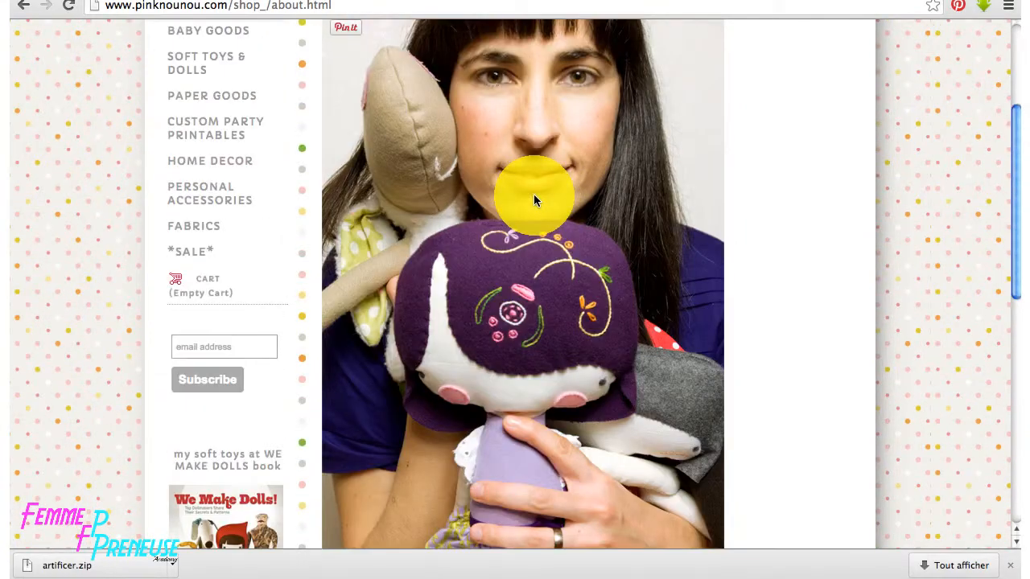
right_click(534, 195)
left_click(567, 202)
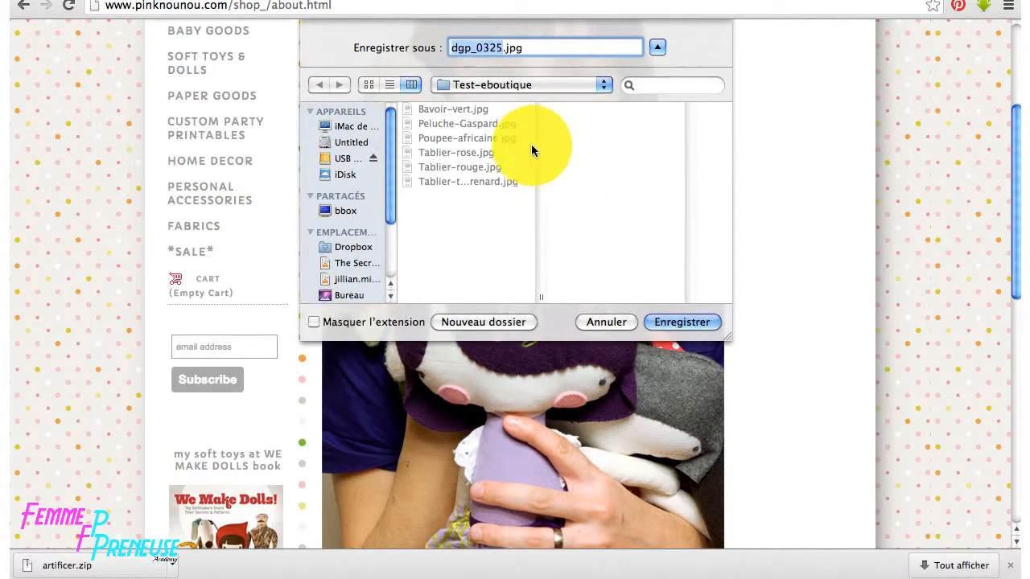
type("Ana-pin")
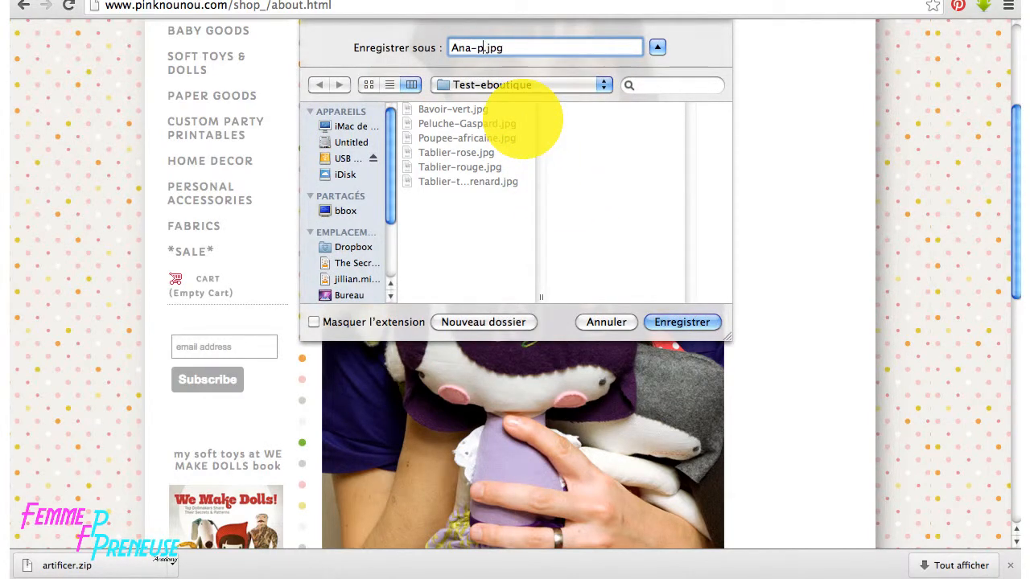
type("knounou")
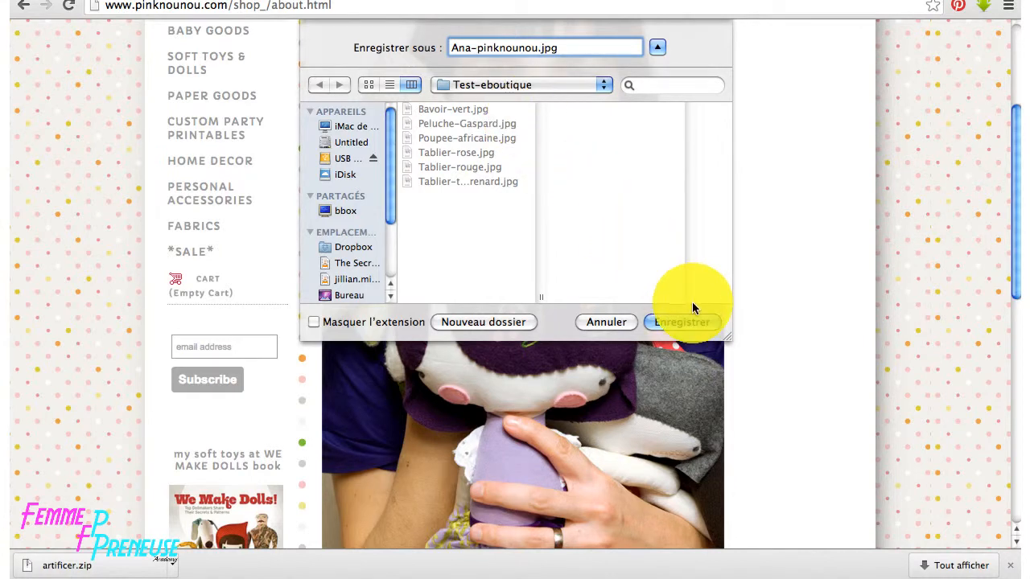
left_click(690, 322)
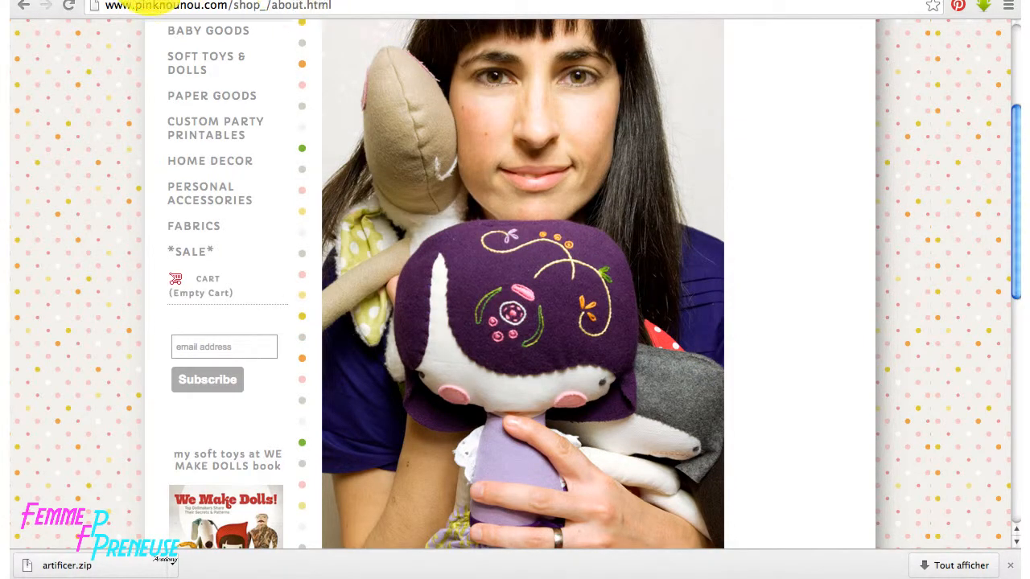
left_click(150, 0)
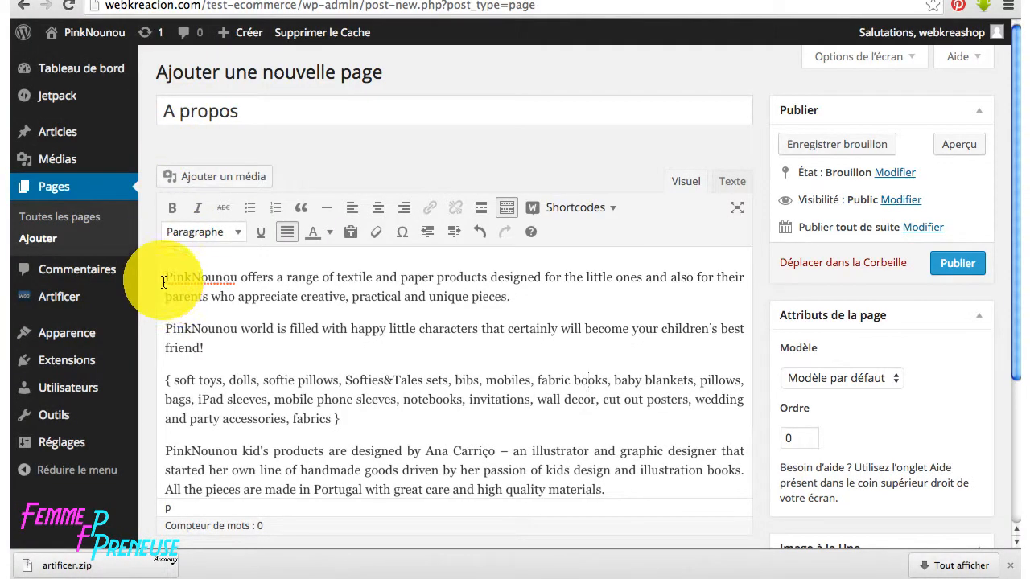
- Open Insérer un média, check the empty media library, then browse the computer for images
left_click(196, 176)
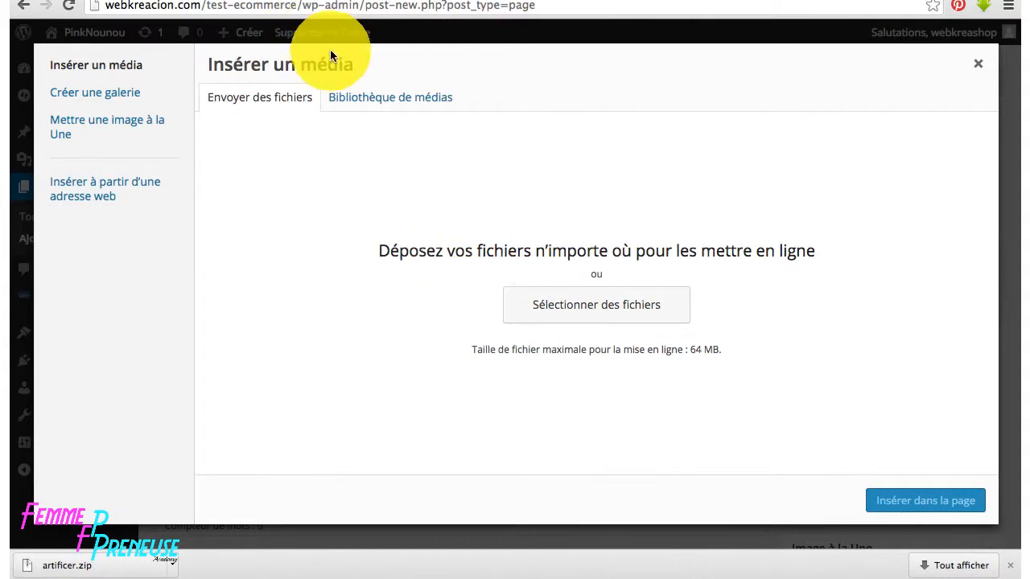
left_click(384, 100)
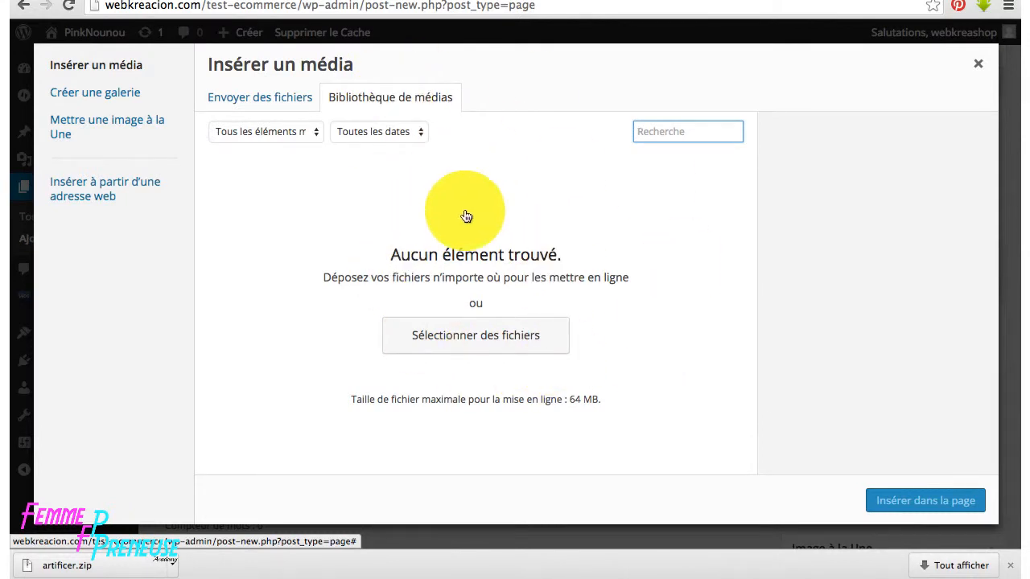
left_click(255, 100)
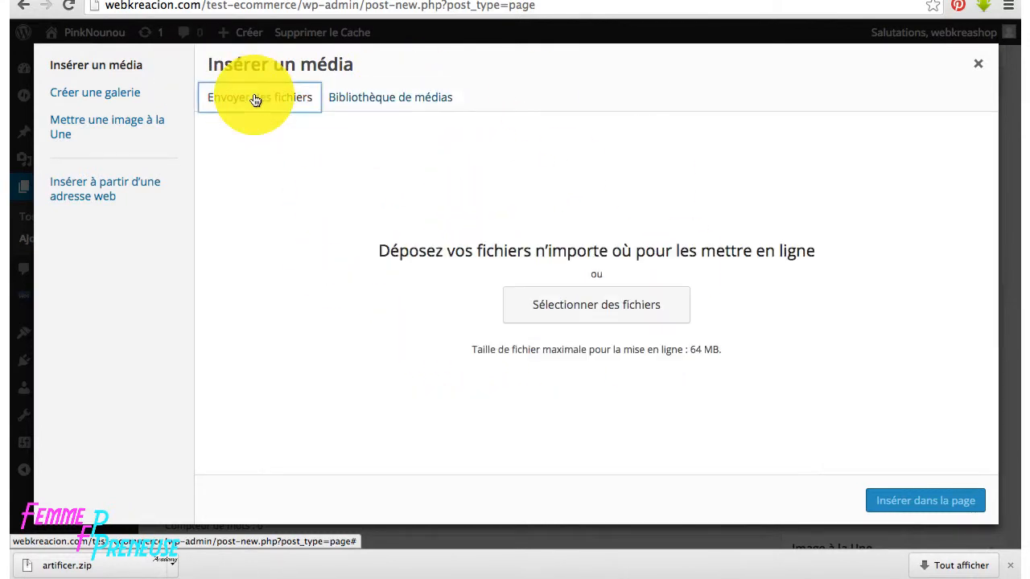
left_click(578, 304)
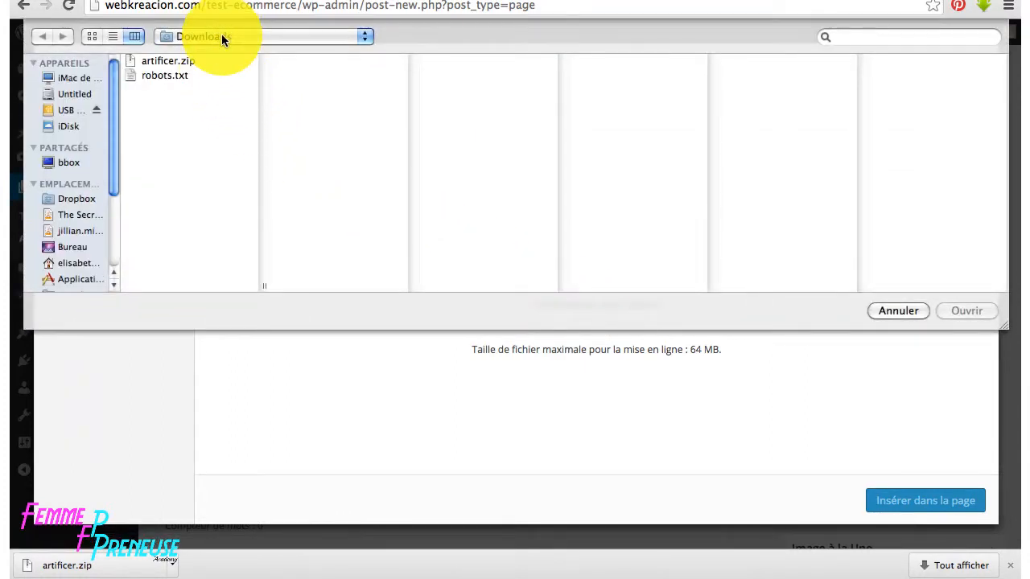
- Upload all seven .jpg photos from Test-eboutique, including Ana-pinknounou.jpg
left_click(221, 36)
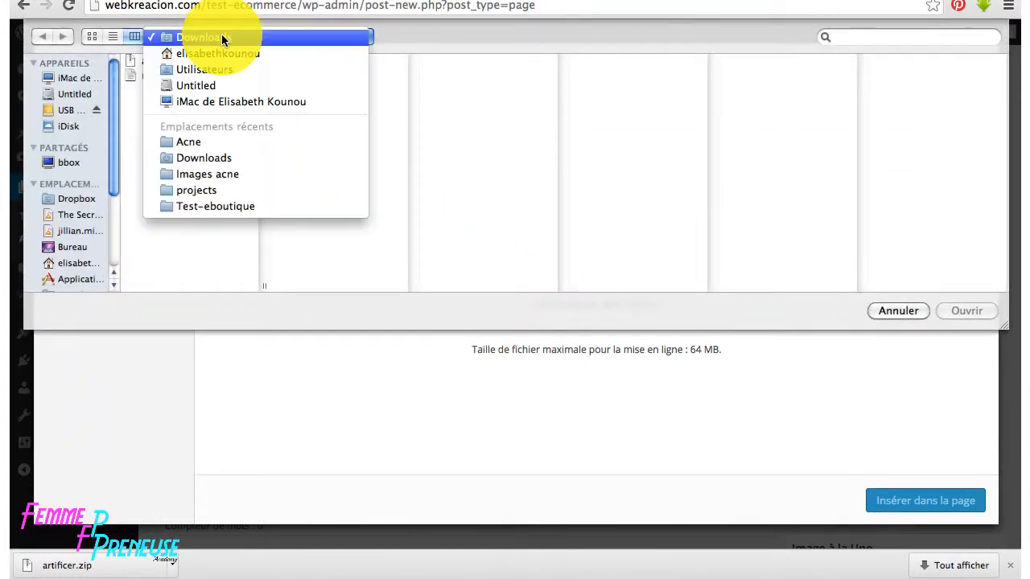
left_click(221, 206)
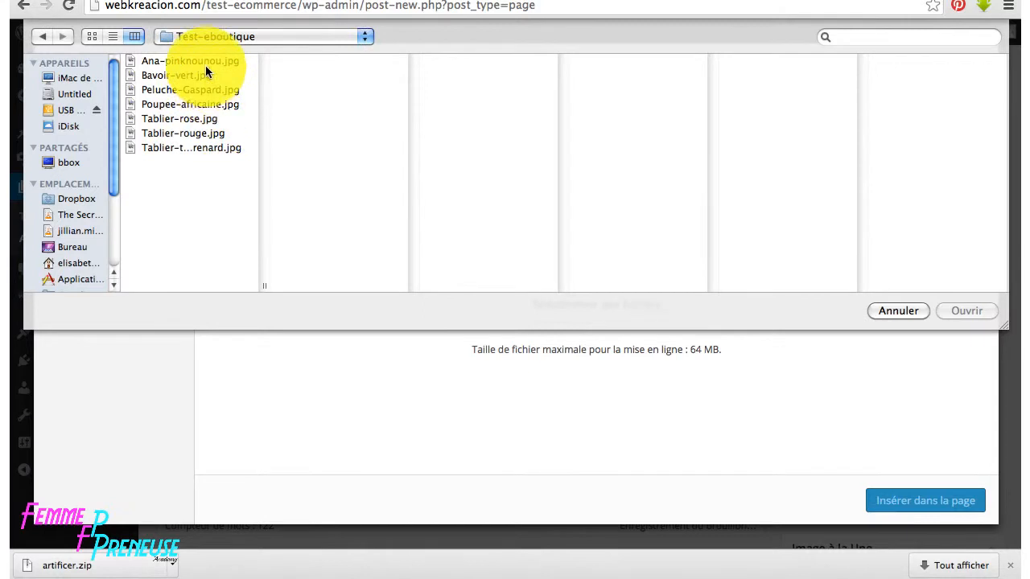
left_click(206, 62)
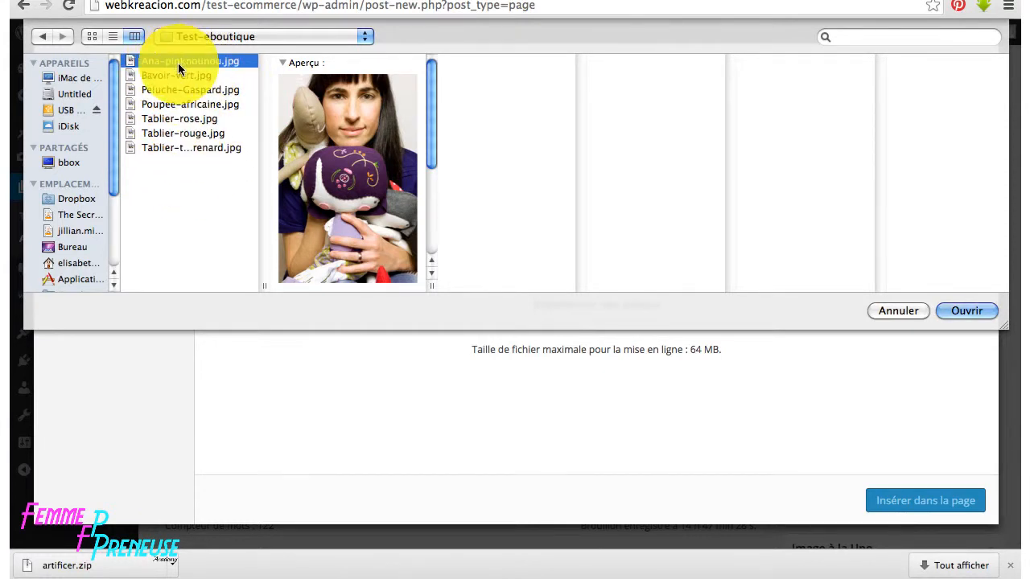
left_click(193, 147, "shift")
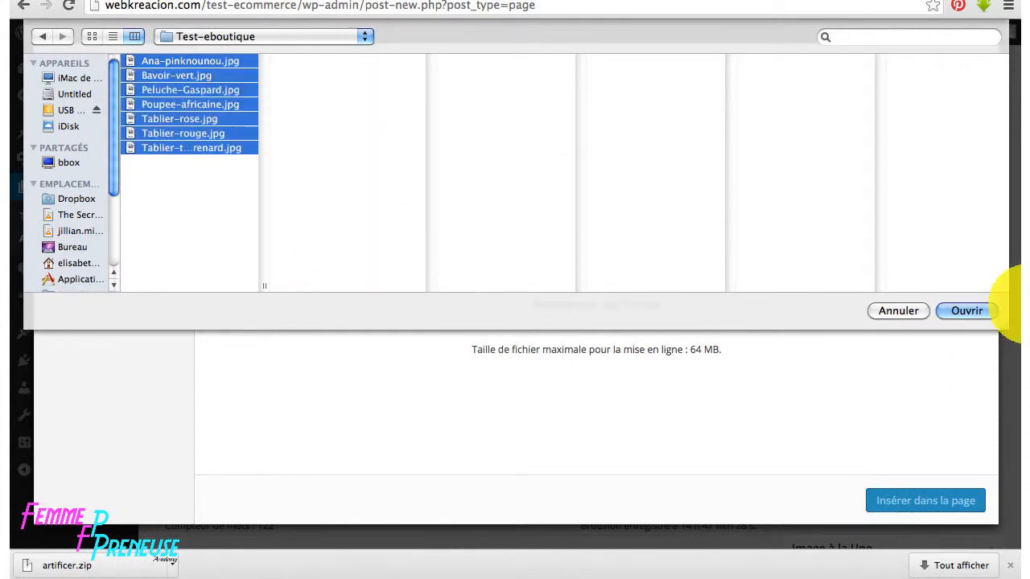
left_click(966, 310)
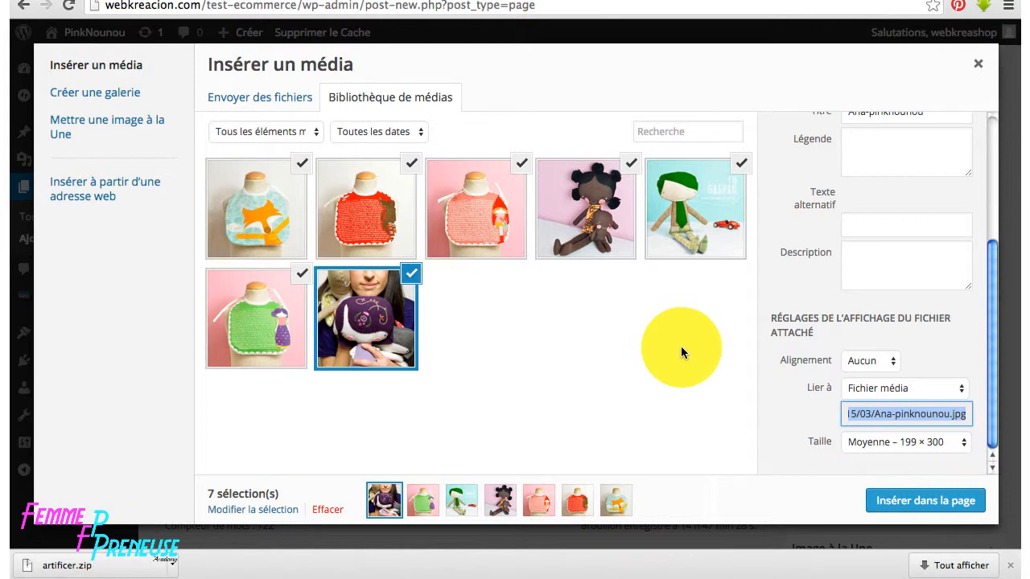
- Deselect the four bib and two doll images, keeping only Ana-pinknounou.jpg, and highlight its title
left_click(301, 275)
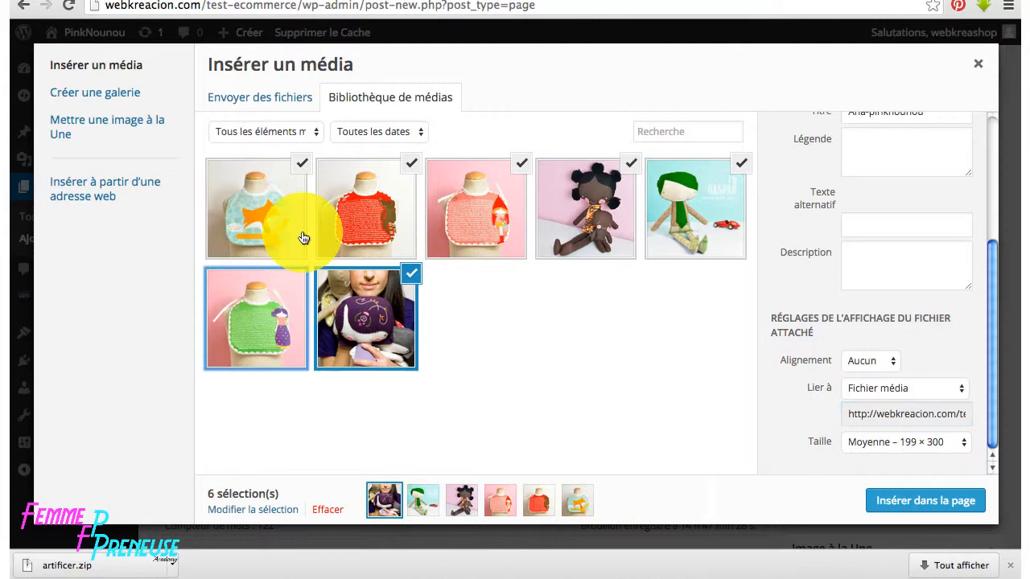
left_click(302, 164)
left_click(414, 165)
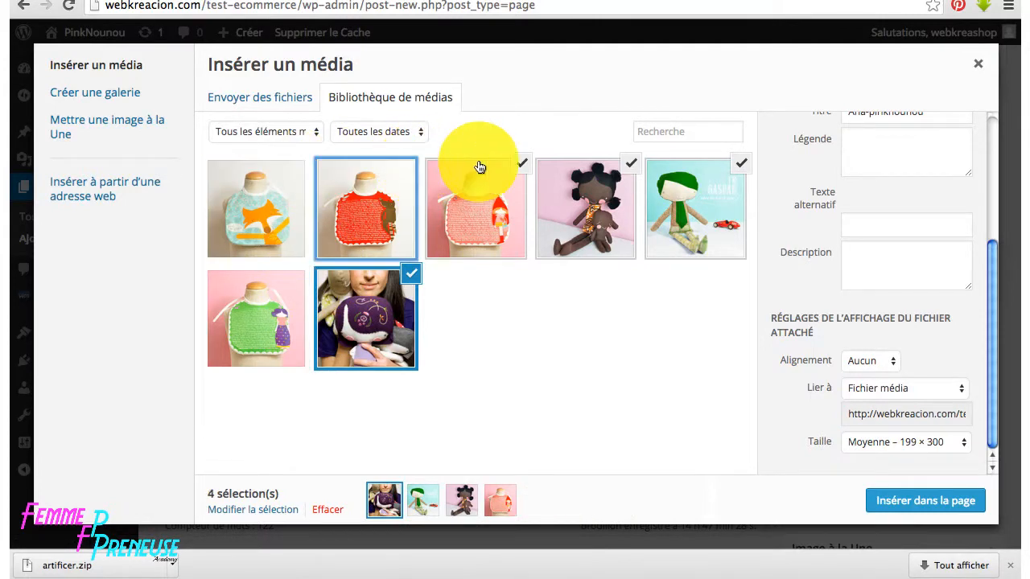
left_click(523, 164)
left_click(634, 165)
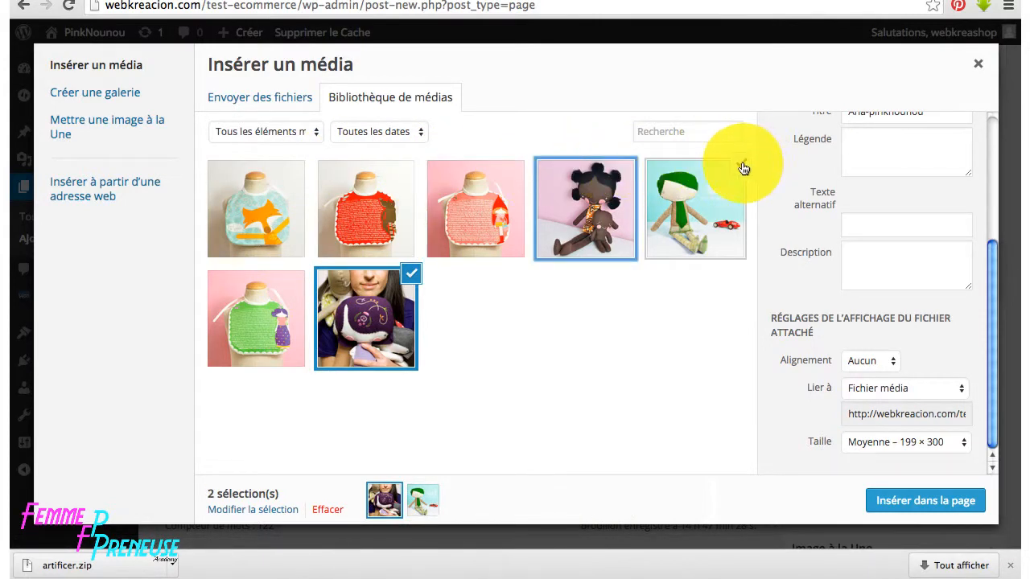
left_click(741, 163)
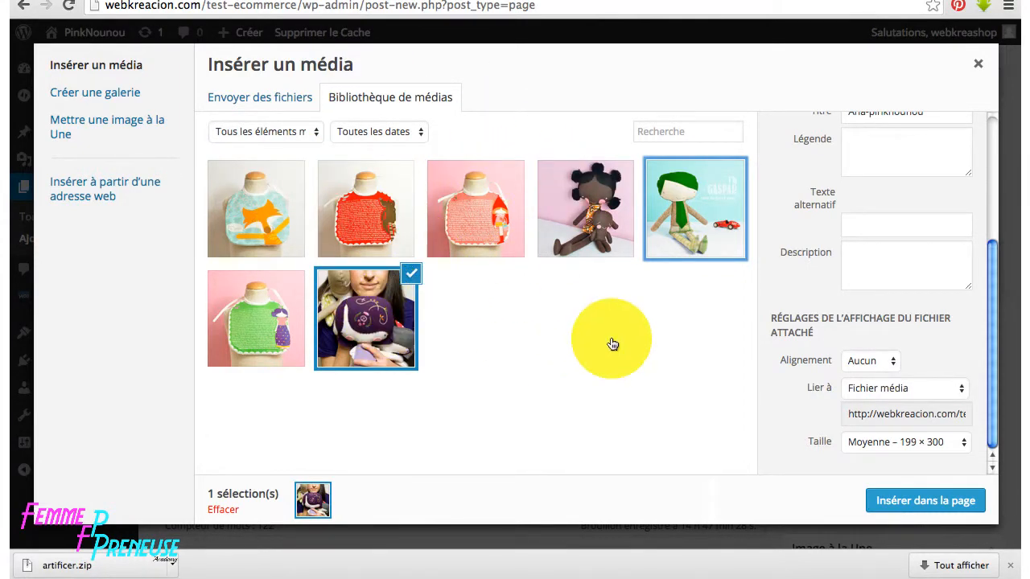
scroll(954, 265, "up", 3)
left_click_drag(930, 288, 838, 279)
key("ctrl+c")
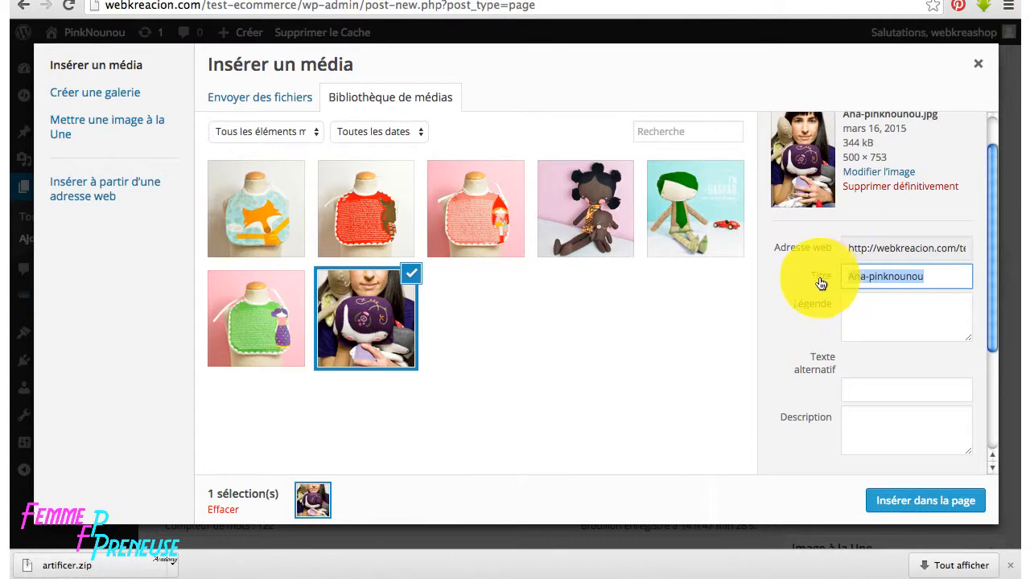
- Use the photo's title as its Texte alternatif and Description
left_click(864, 389)
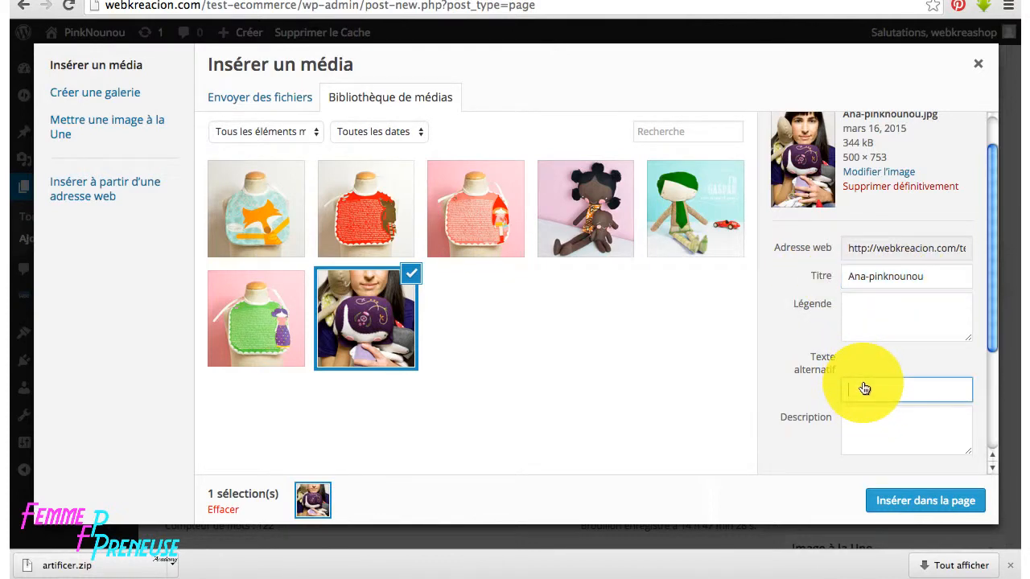
key("ctrl+v")
left_click(870, 428)
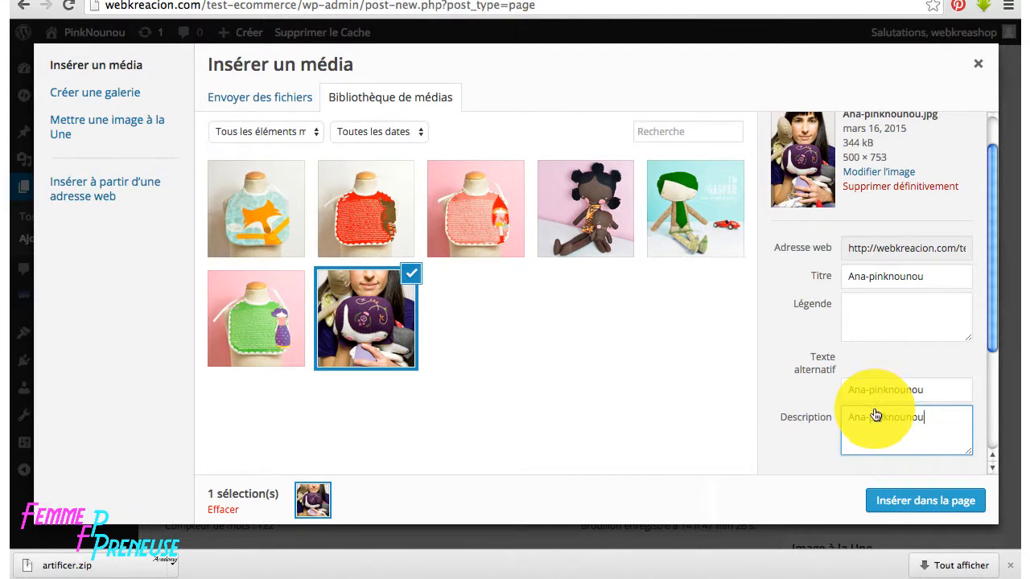
scroll(910, 295, "down", 1)
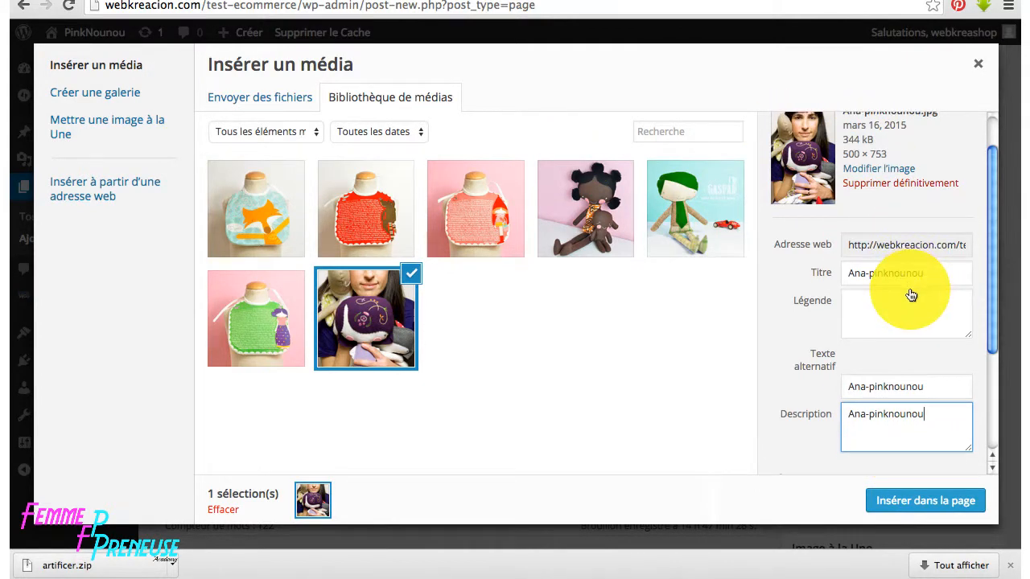
scroll(910, 295, "down", 5)
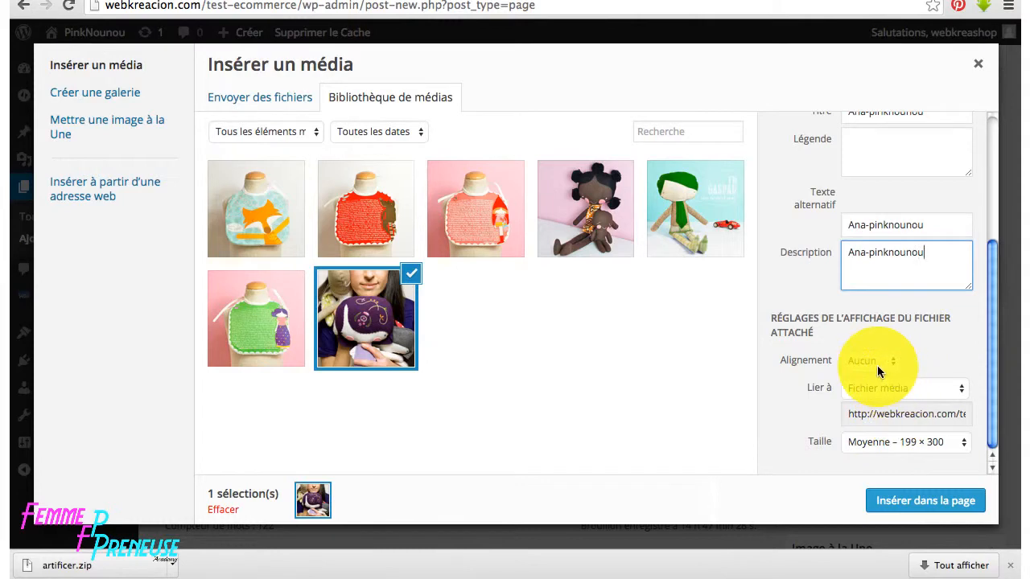
- Insert the photo aligned Gauche, linked to Aucun, at Moyenne size (199 × 300)
left_click(877, 369)
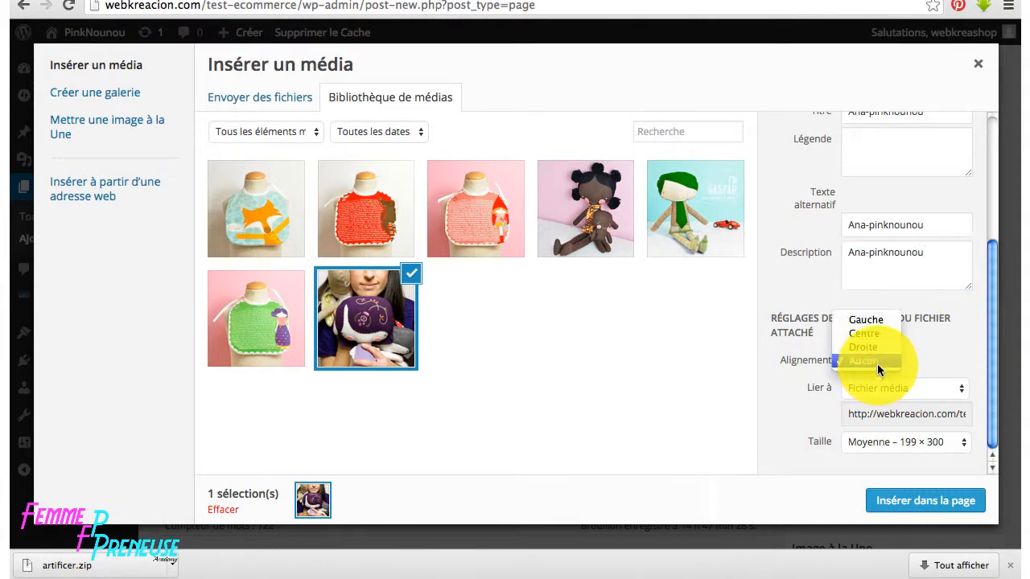
left_click(870, 320)
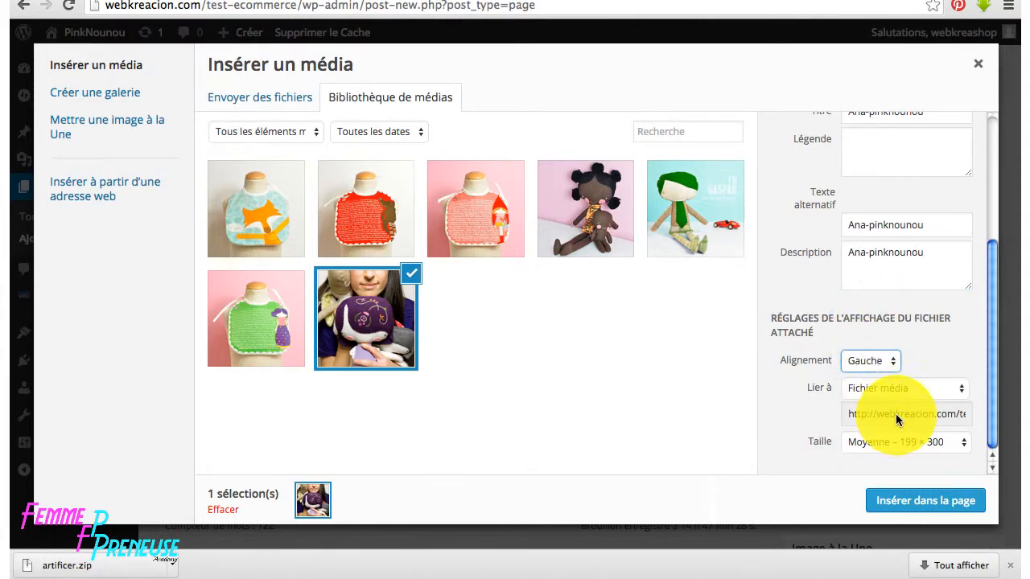
left_click(916, 387)
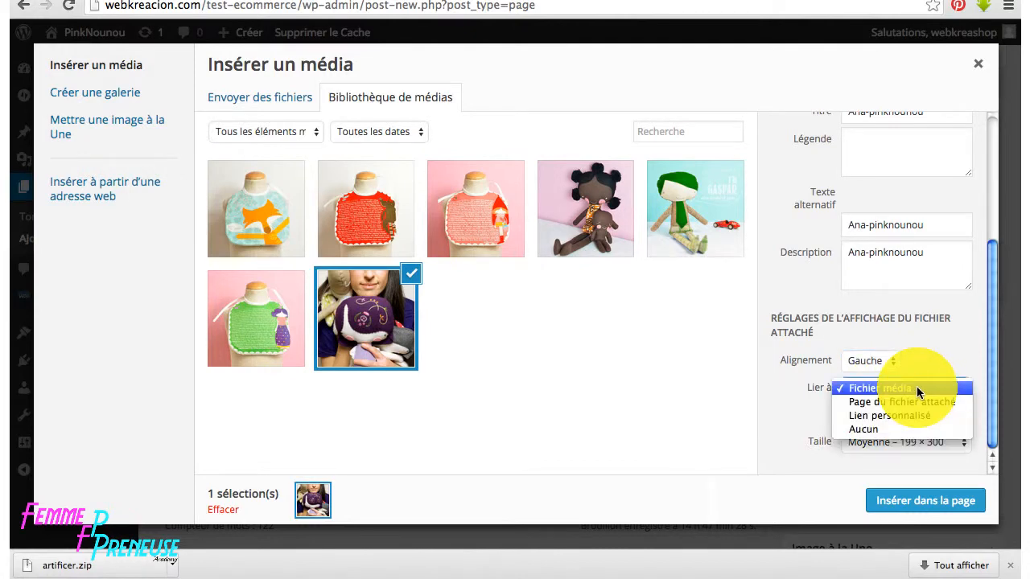
left_click(880, 431)
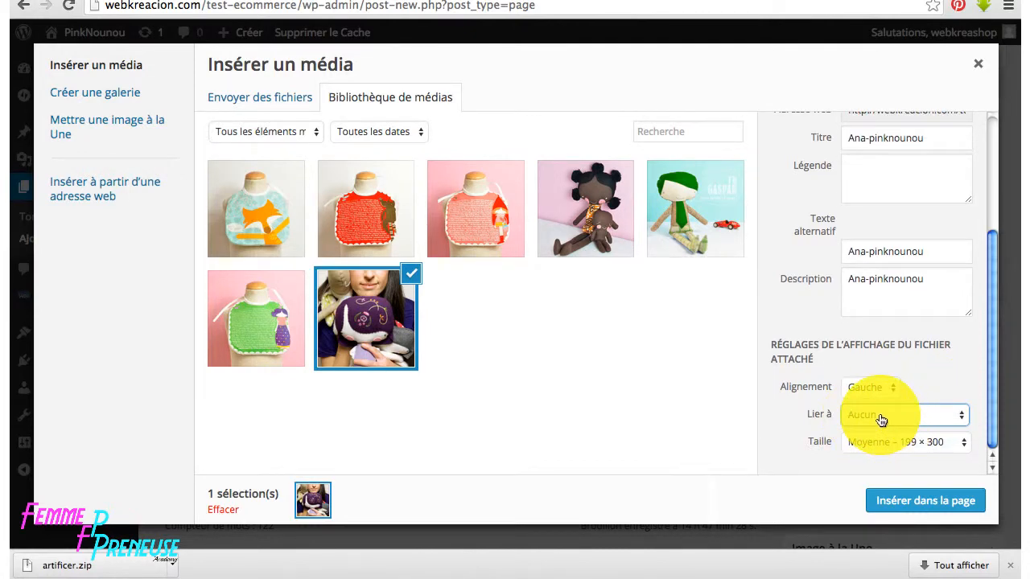
left_click(893, 443)
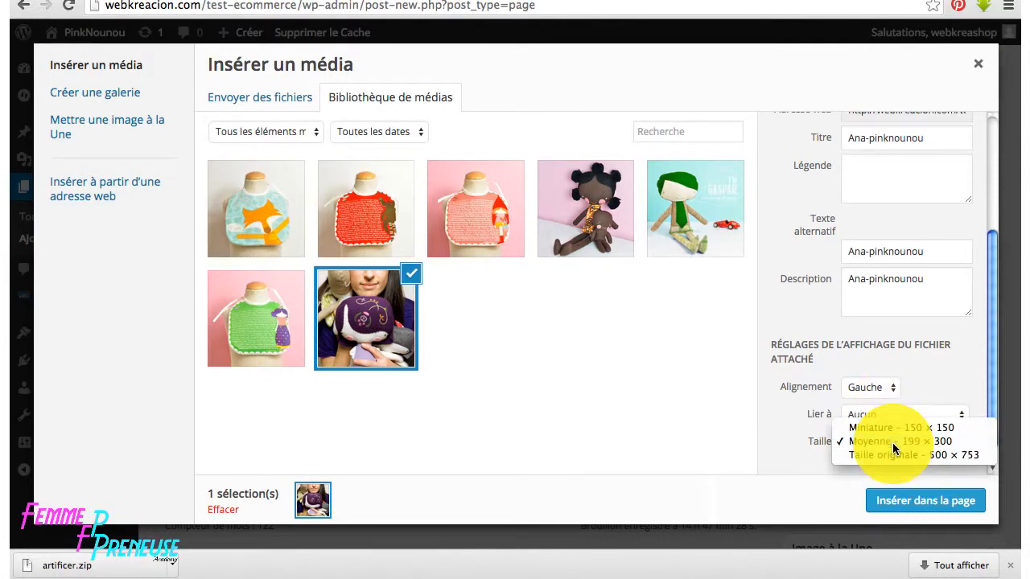
left_click(892, 442)
left_click(909, 494)
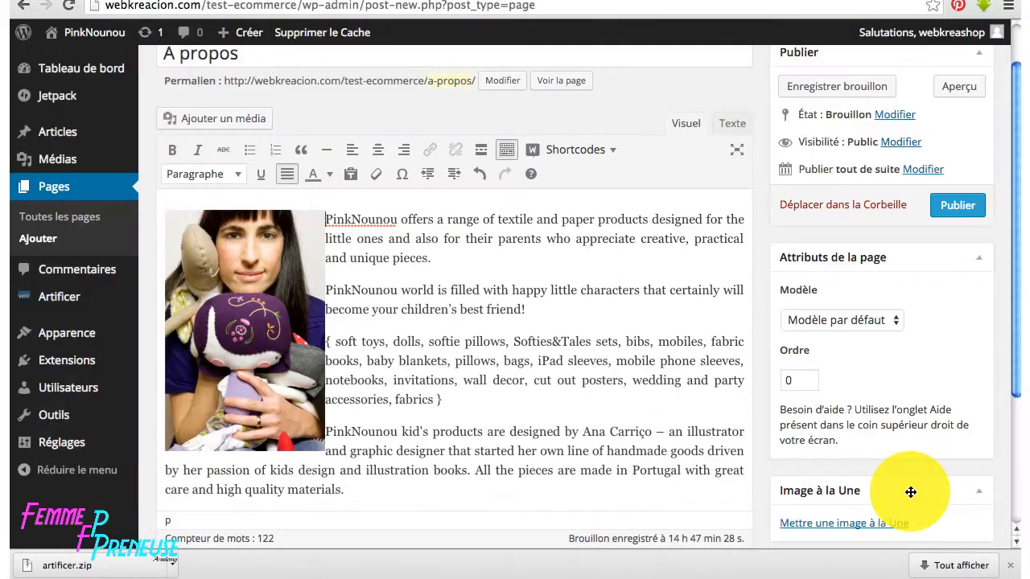
- Resize the inserted photo to a custom width of 100 and caption it 'Ana, la créatrice'
left_click(285, 317)
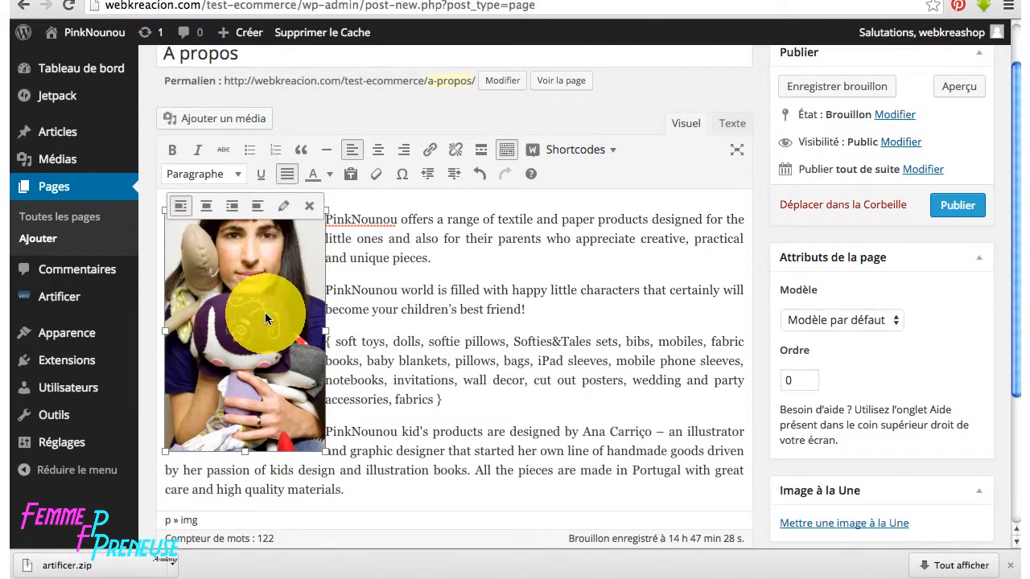
left_click(281, 207)
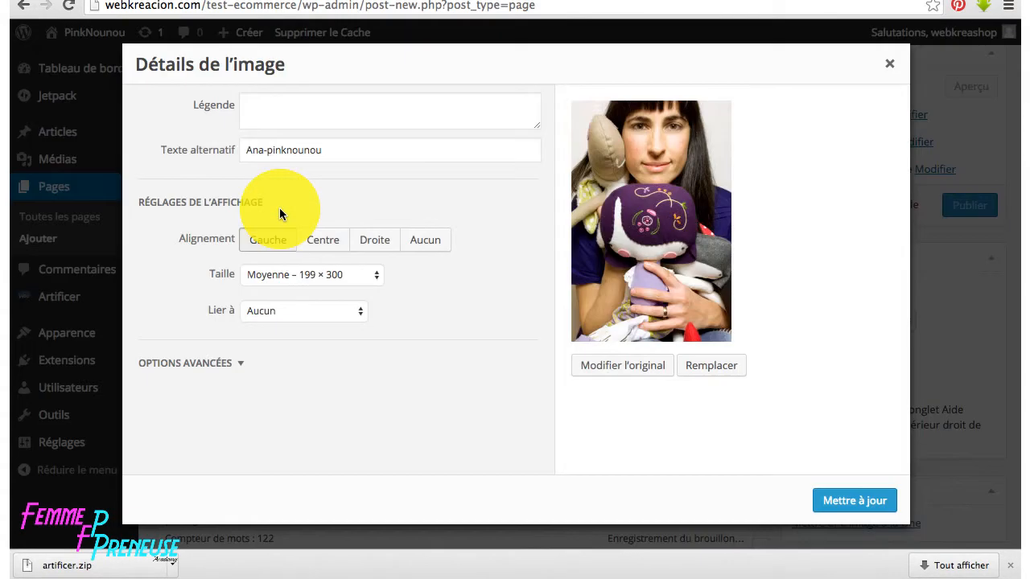
left_click(356, 275)
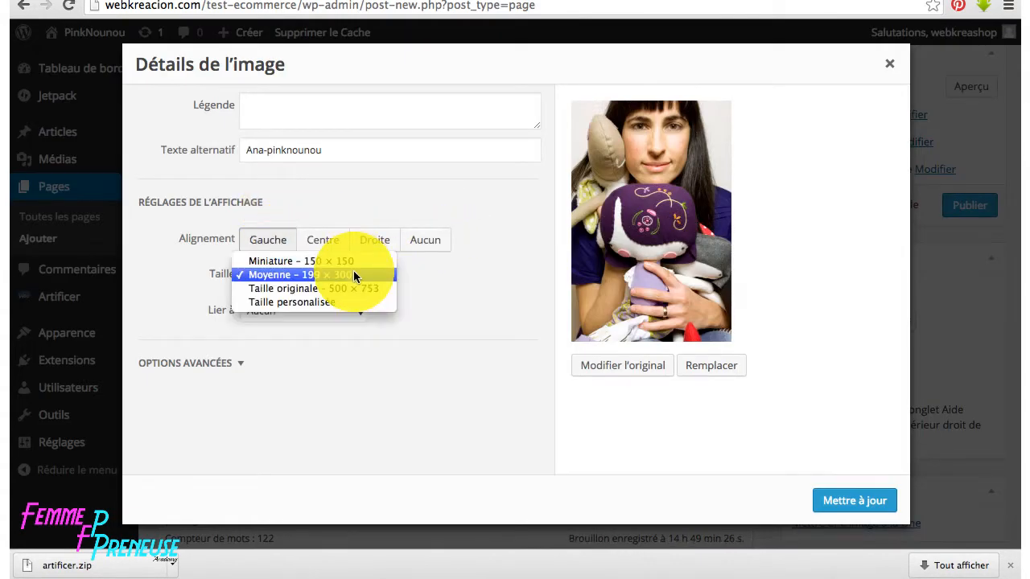
left_click(321, 302)
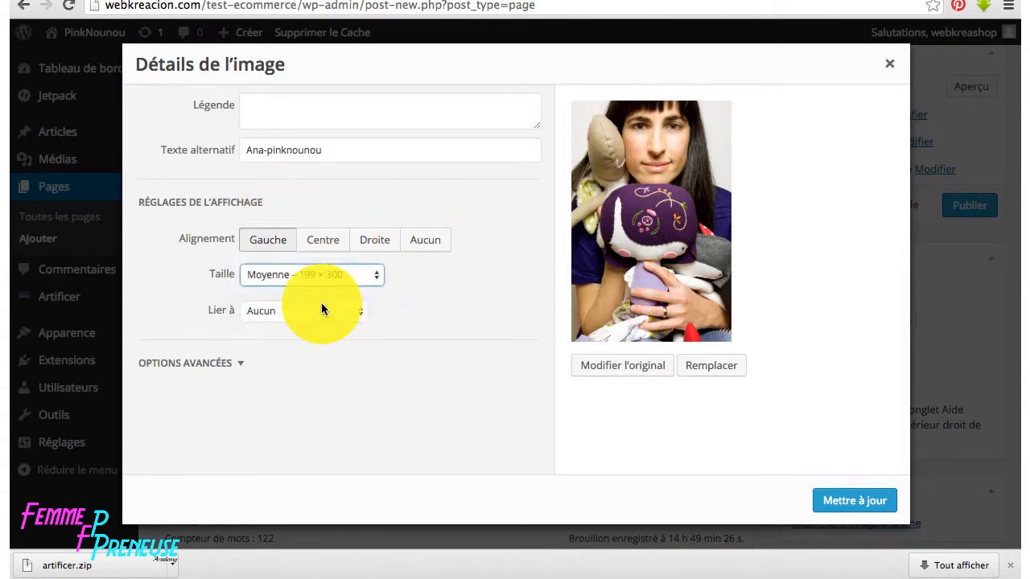
left_click_drag(267, 322, 239, 319)
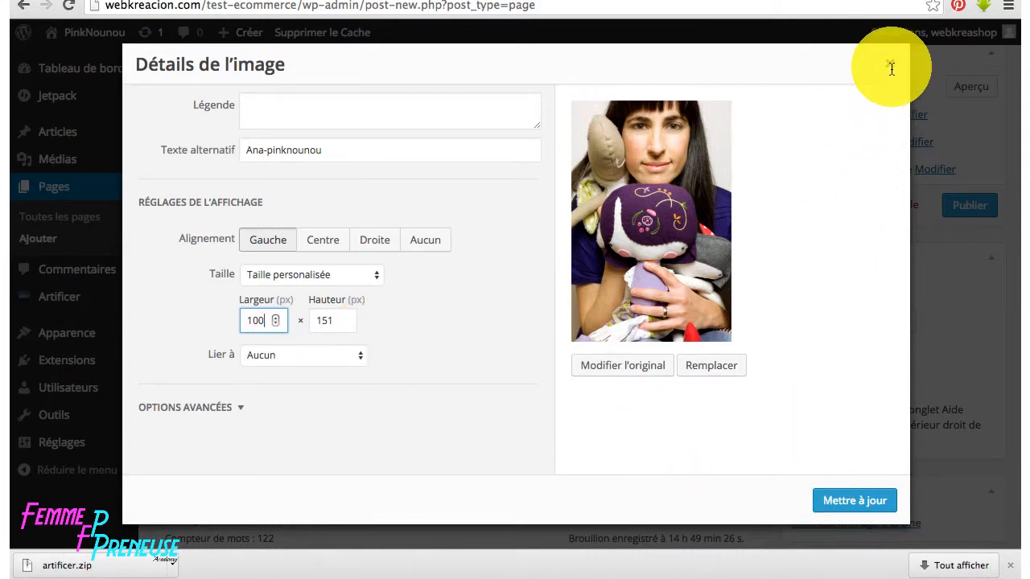
left_click(359, 111)
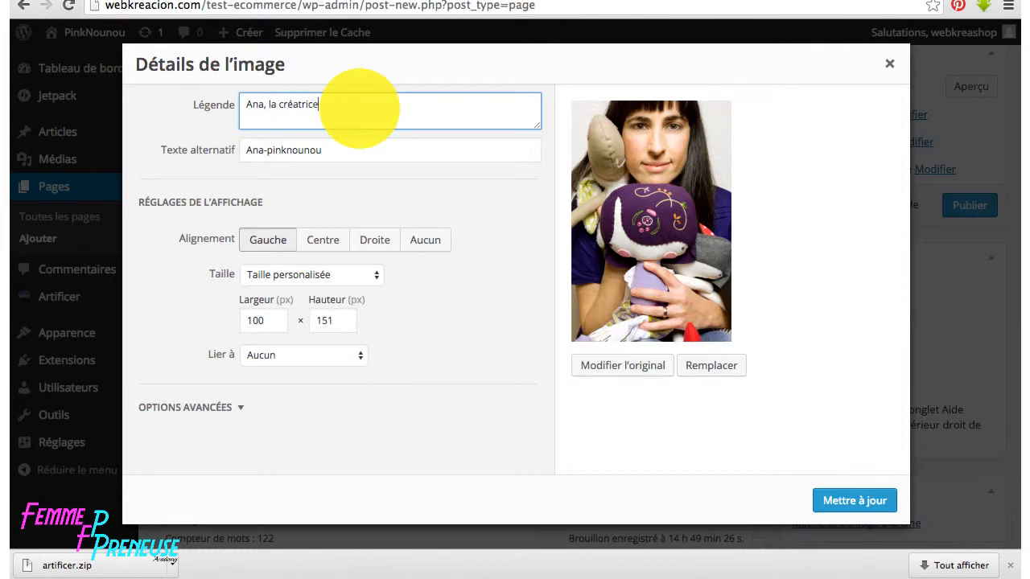
left_click(855, 502)
scroll(877, 442, "down", 3)
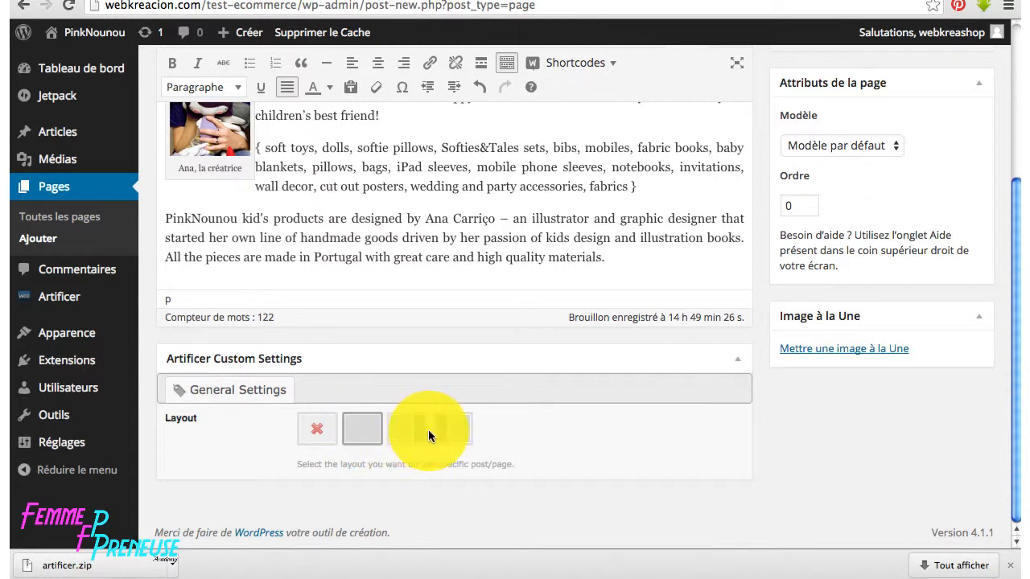
- Leave the template on Modèle par défaut and publish the 'A propos' page
scroll(660, 469, "up", 3)
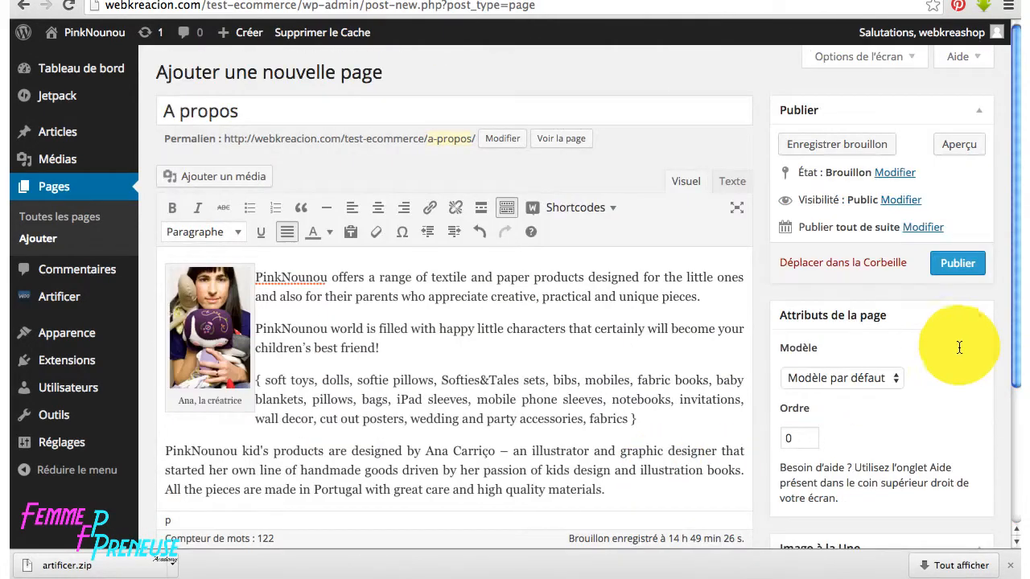
left_click(885, 378)
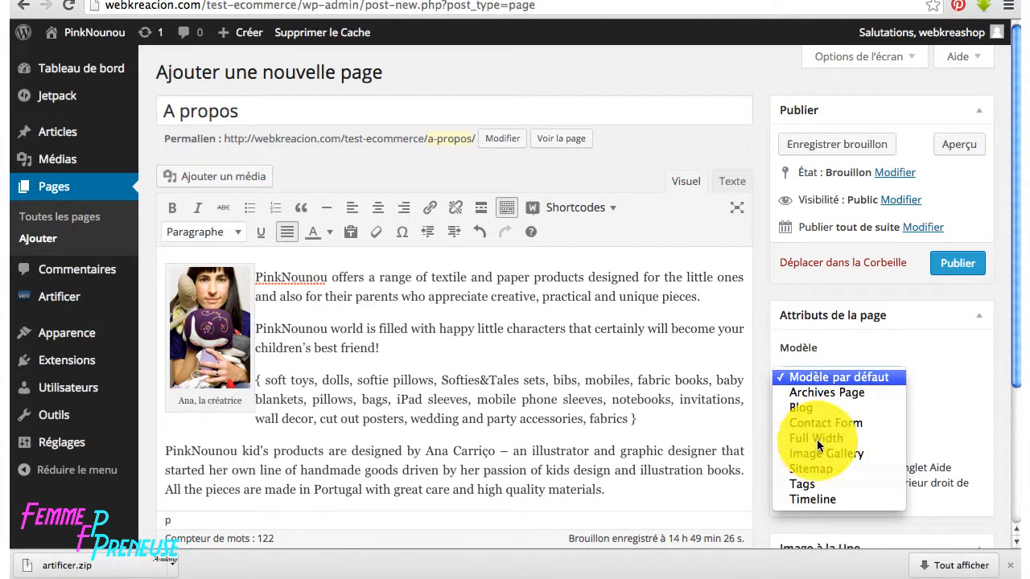
left_click(826, 377)
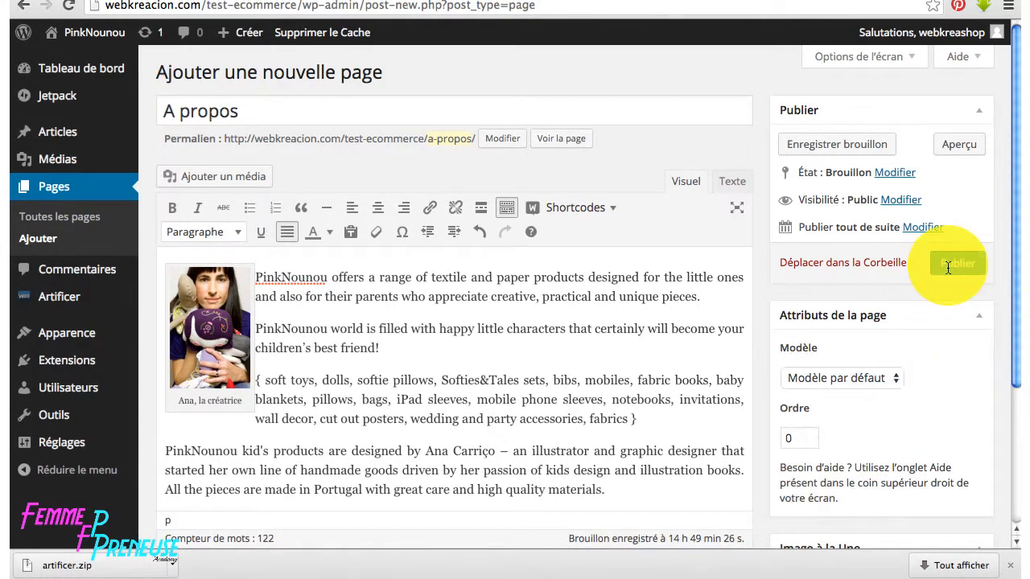
left_click(953, 264)
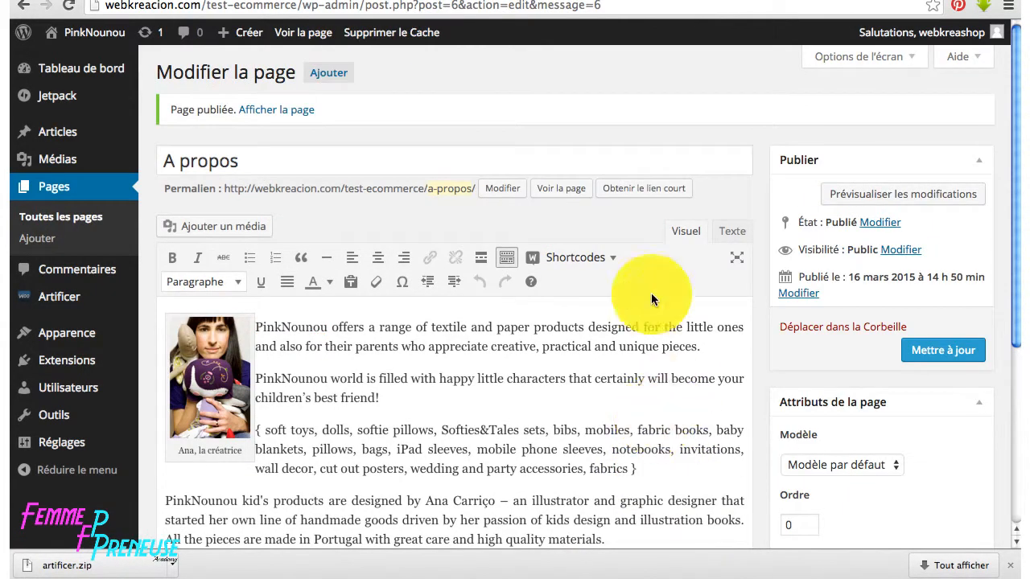
left_click(284, 110)
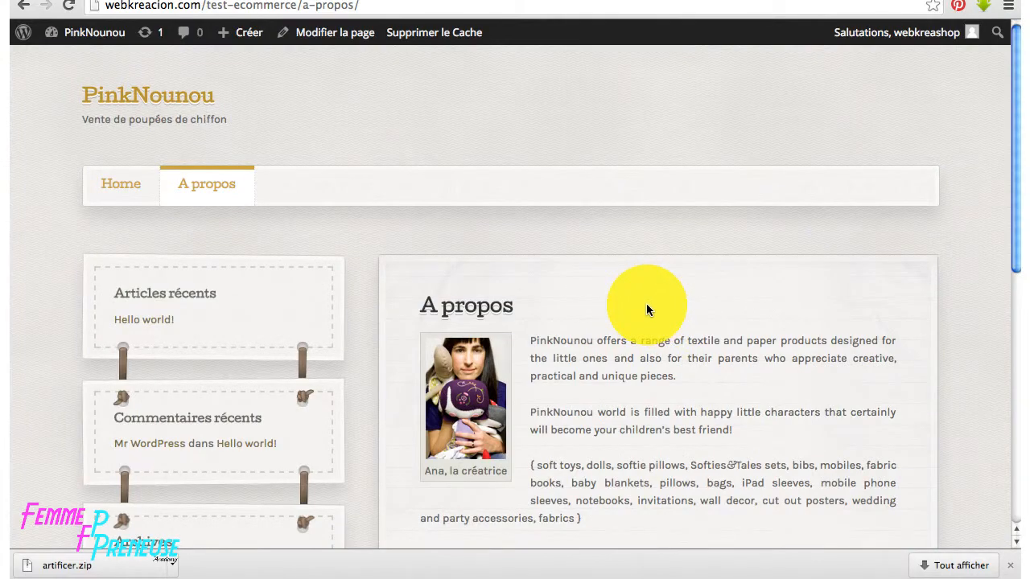
scroll(651, 318, "down", 2)
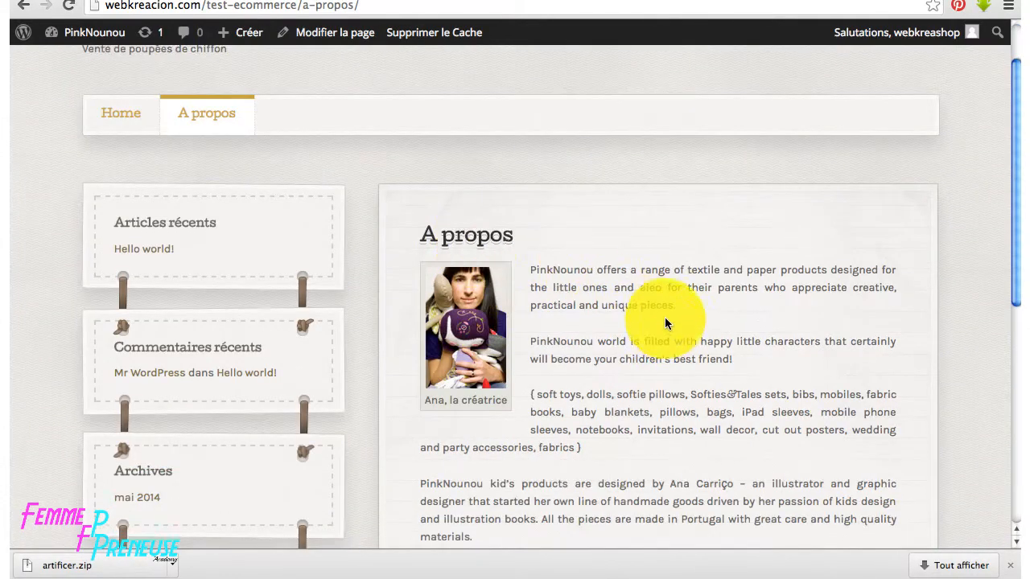
scroll(665, 322, "down", 2)
scroll(695, 279, "down", 6)
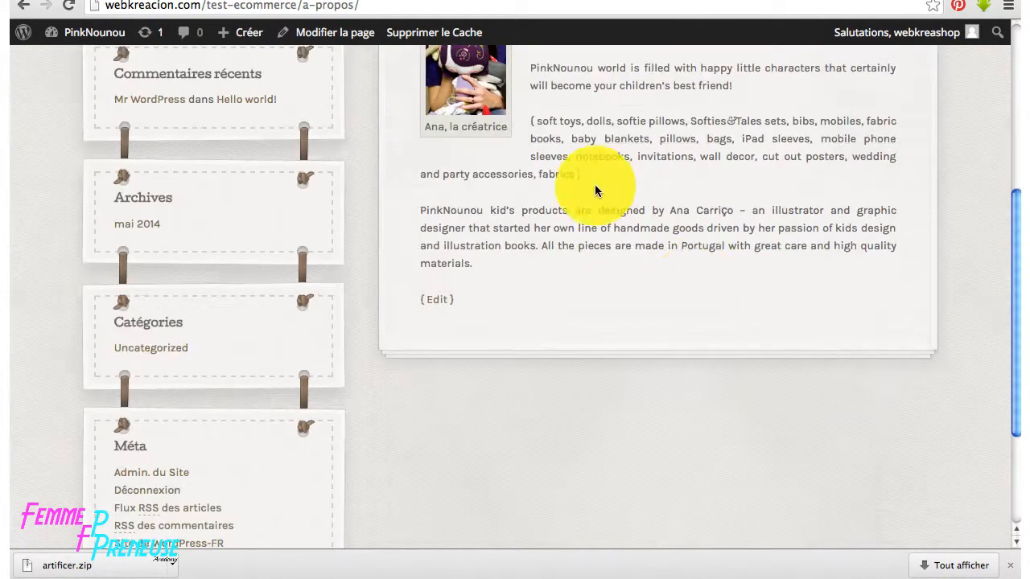
scroll(595, 184, "up", 7)
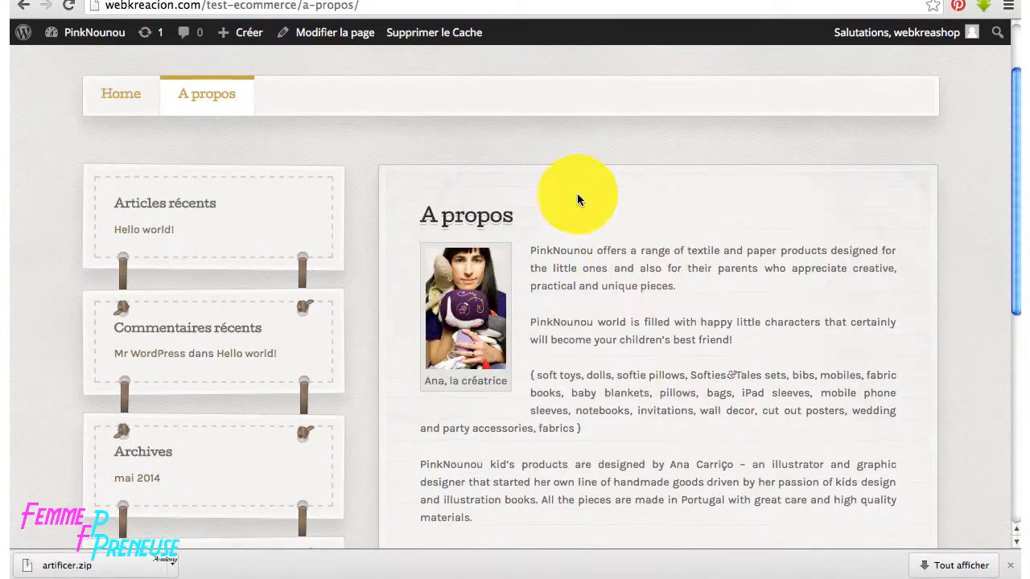
scroll(636, 288, "down", 7)
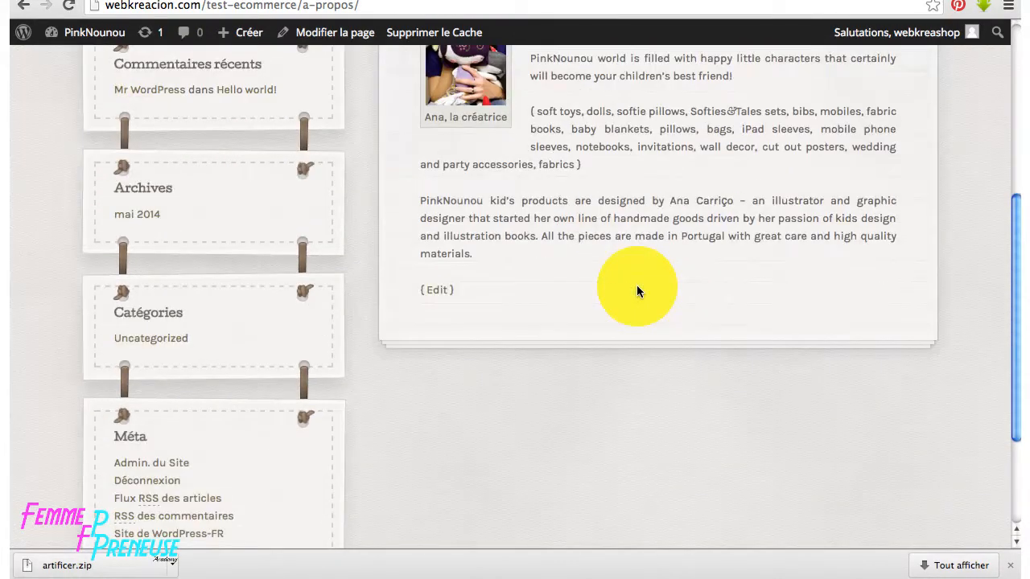
scroll(214, 274, "up", 5)
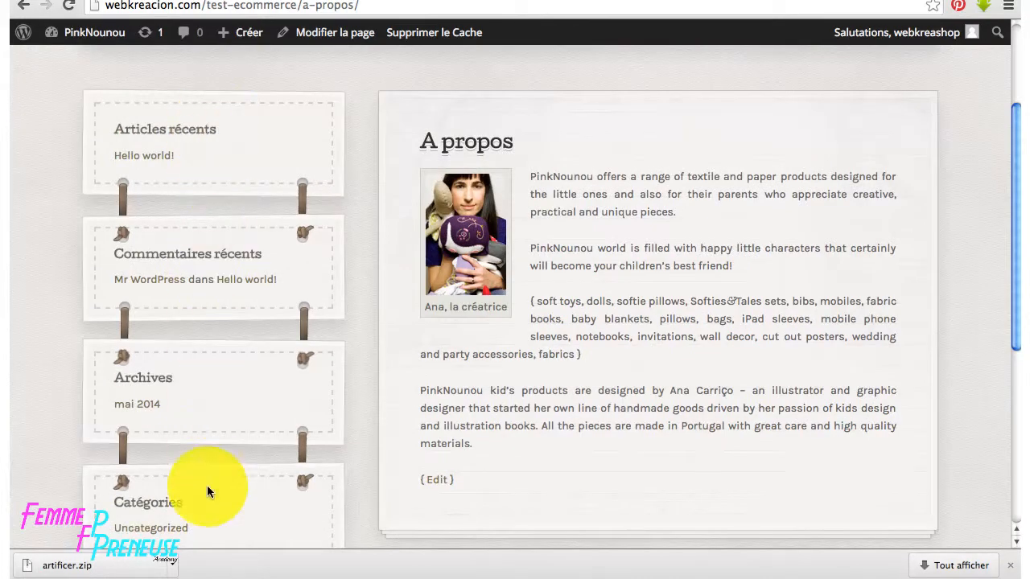
scroll(211, 181, "down", 9)
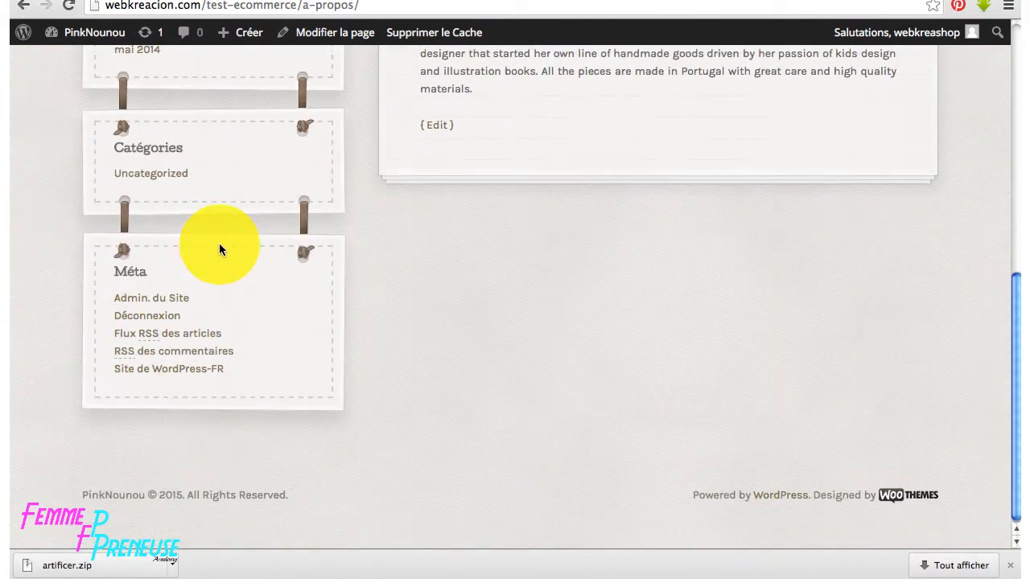
scroll(218, 243, "up", 12)
left_click(334, 32)
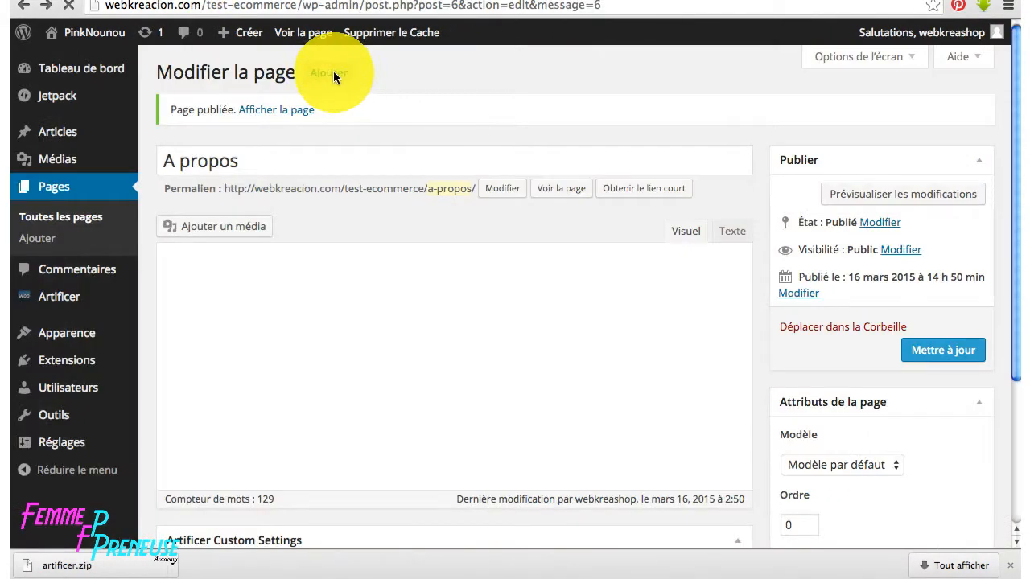
- Start a new Contact page using the Contact Form template
left_click(333, 72)
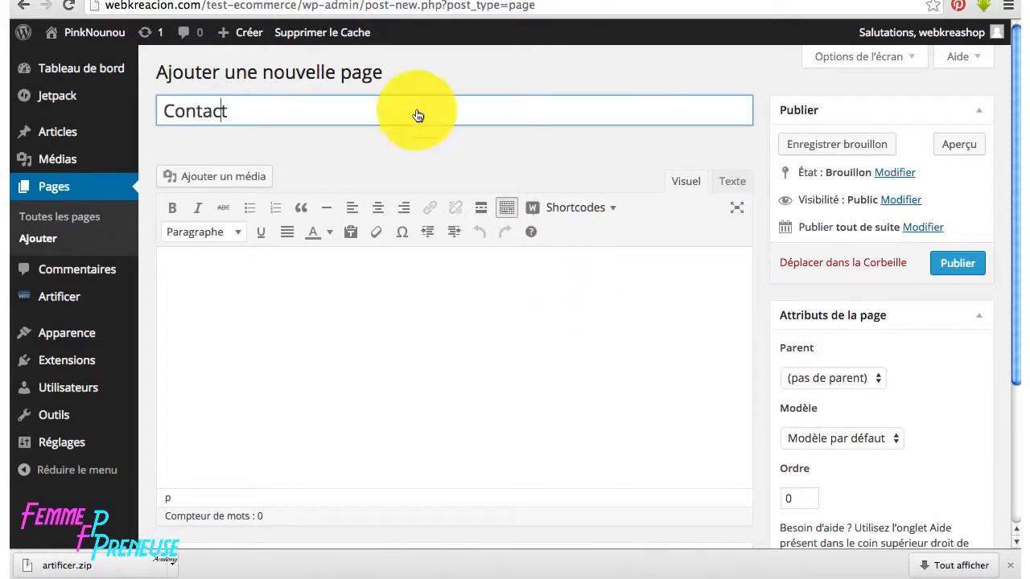
left_click(881, 438)
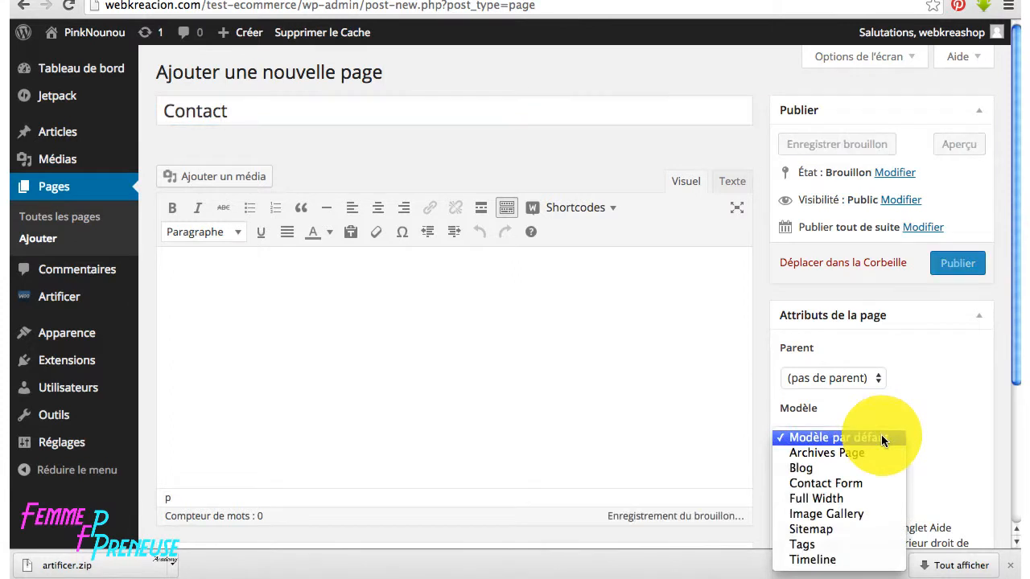
left_click(822, 483)
- Insert a Contact Form shortcode with recipient e-mail and subject 'Demande de renseignements', then publish
left_click(368, 271)
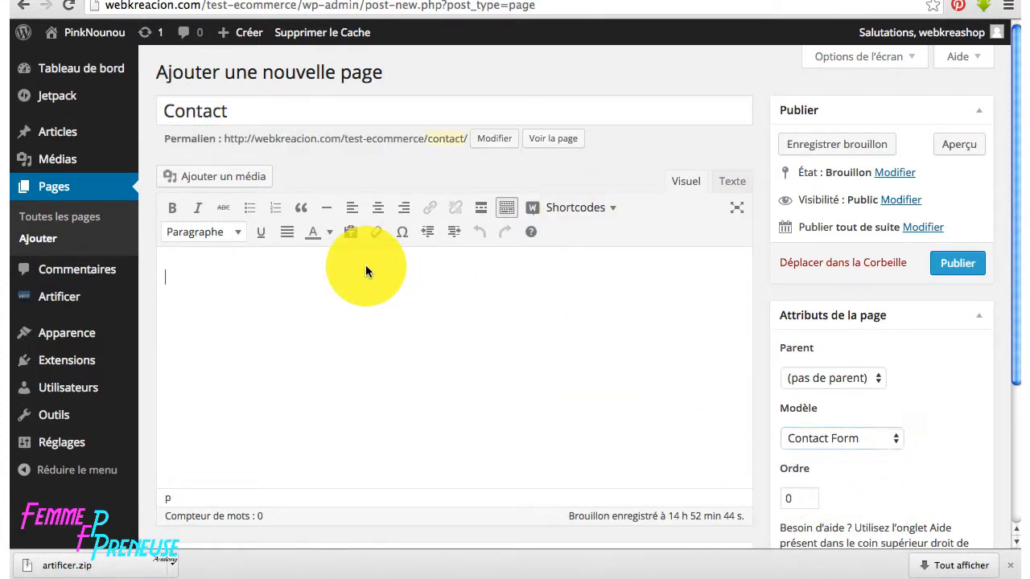
left_click(610, 209)
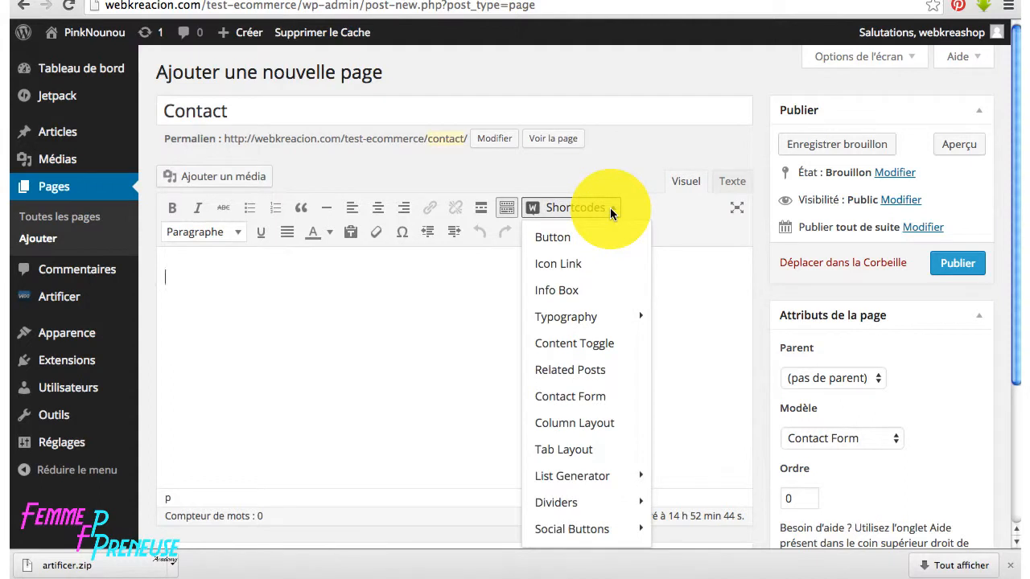
left_click(572, 397)
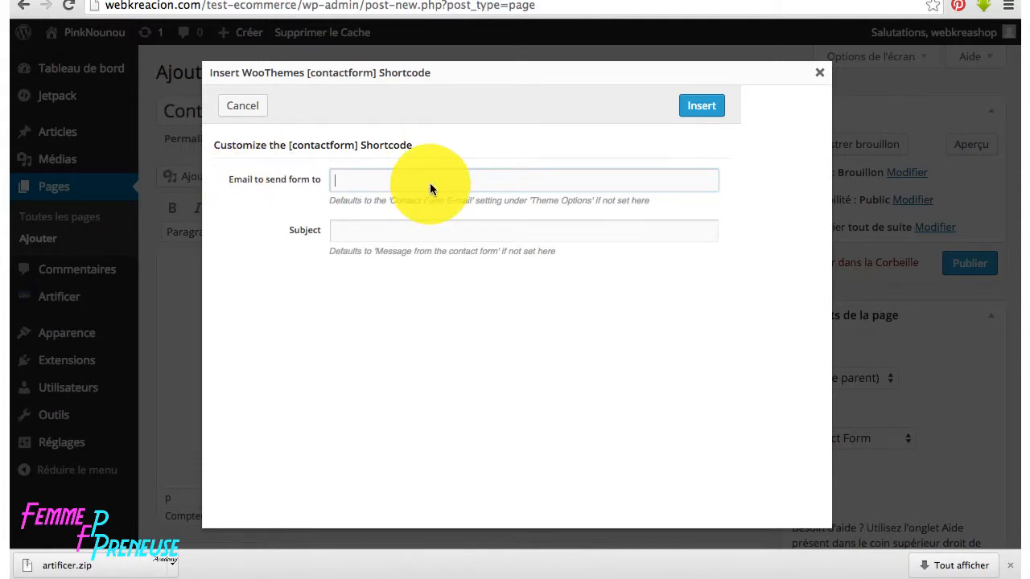
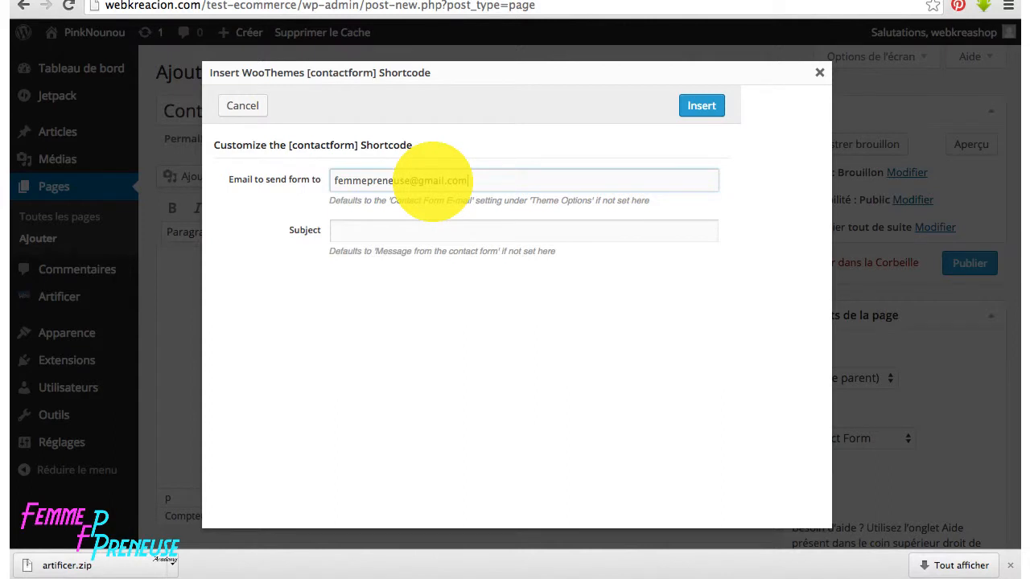
left_click(408, 230)
type("Demande de renseignements")
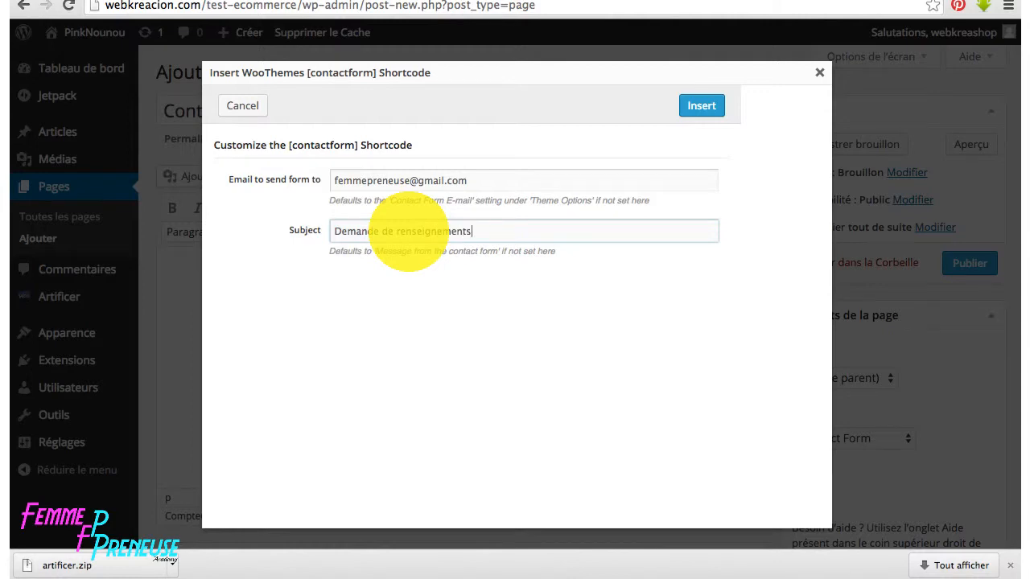
left_click(686, 107)
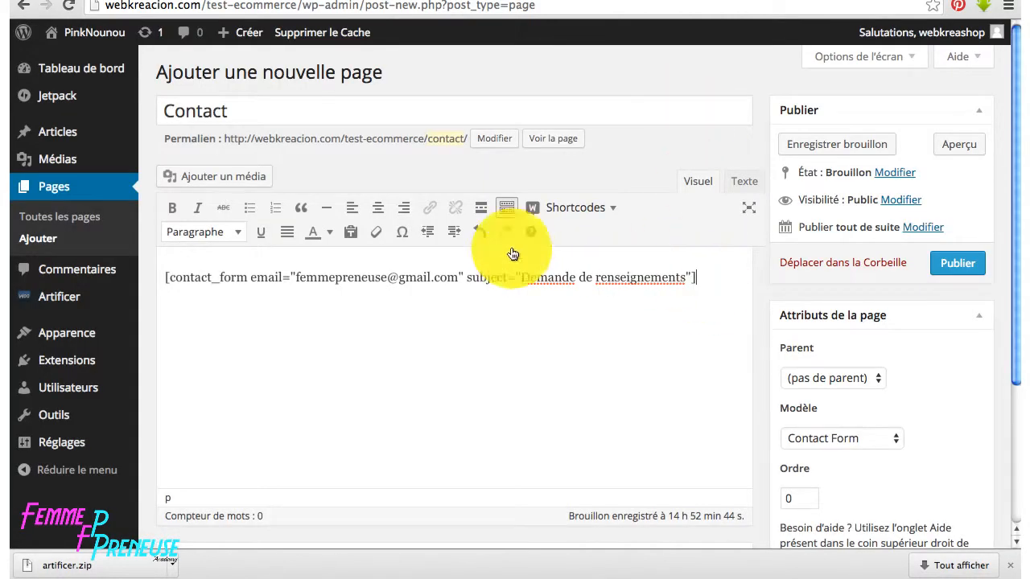
left_click(959, 263)
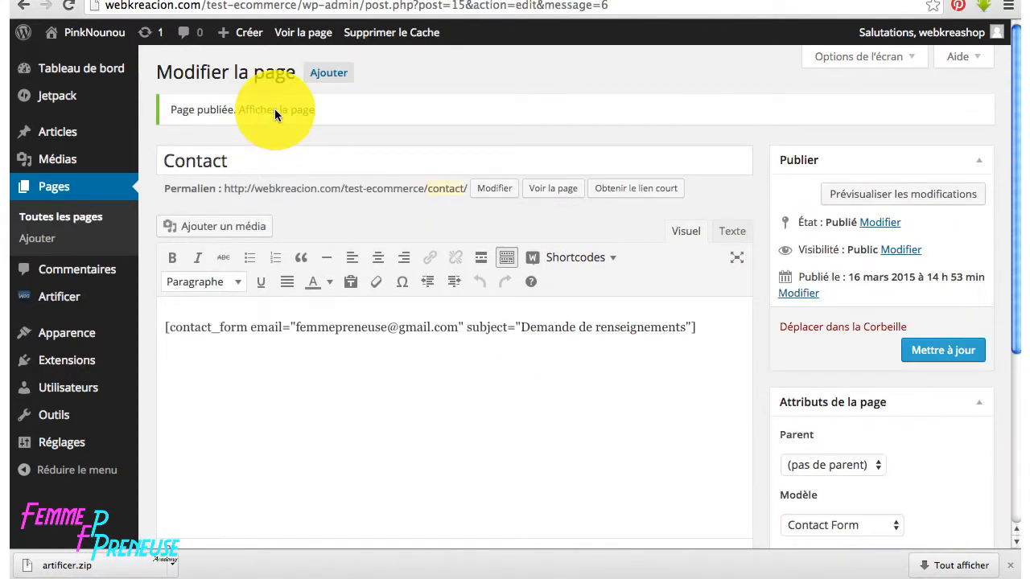
left_click(275, 109)
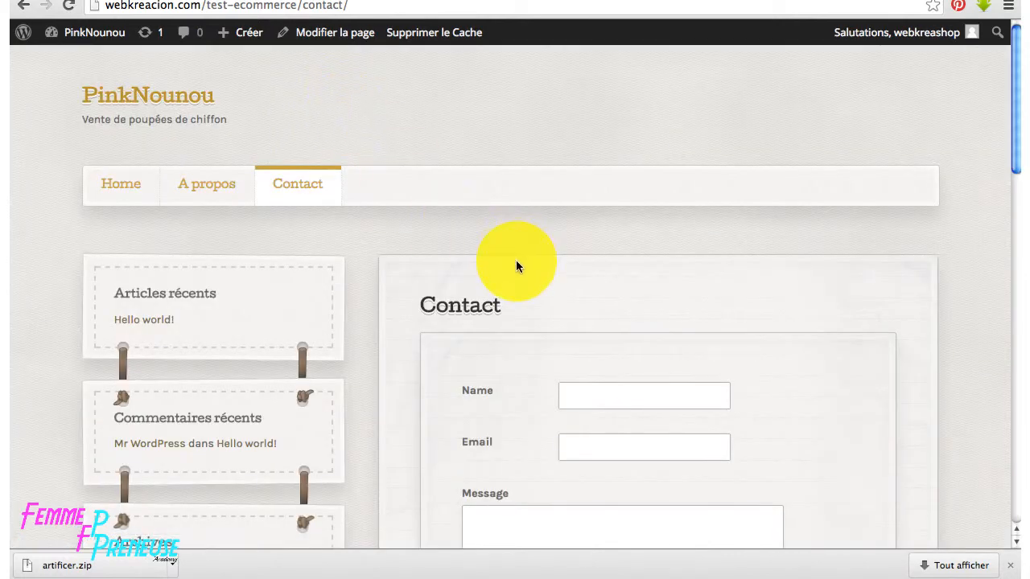
scroll(539, 265, "down", 3)
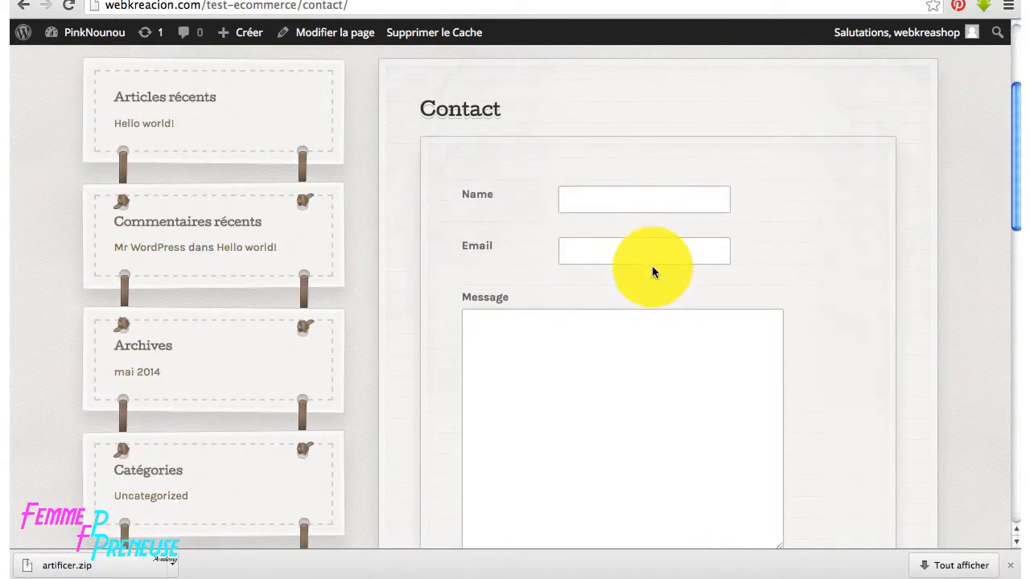
scroll(652, 272, "down", 4)
scroll(674, 391, "up", 2)
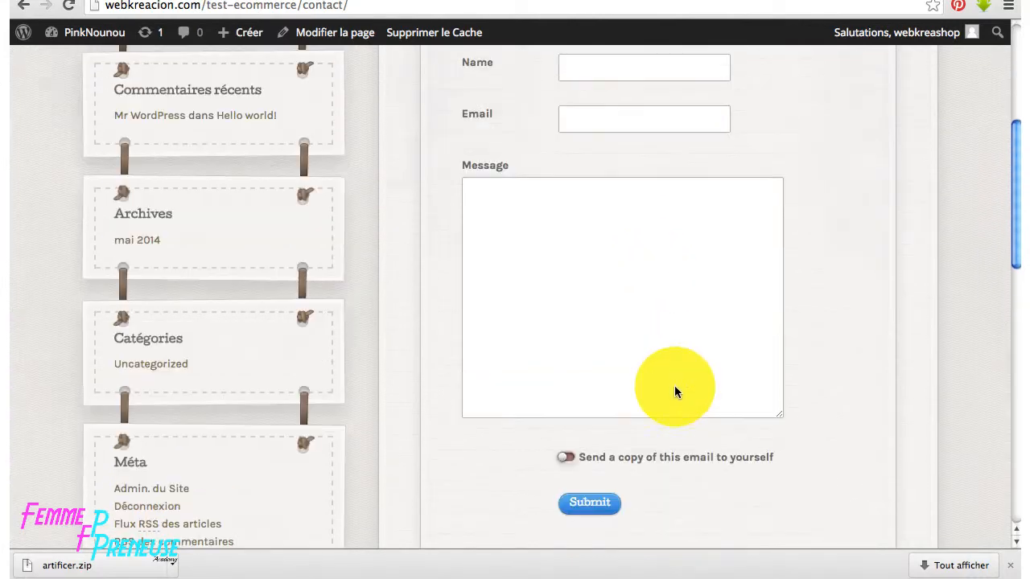
scroll(674, 388, "up", 5)
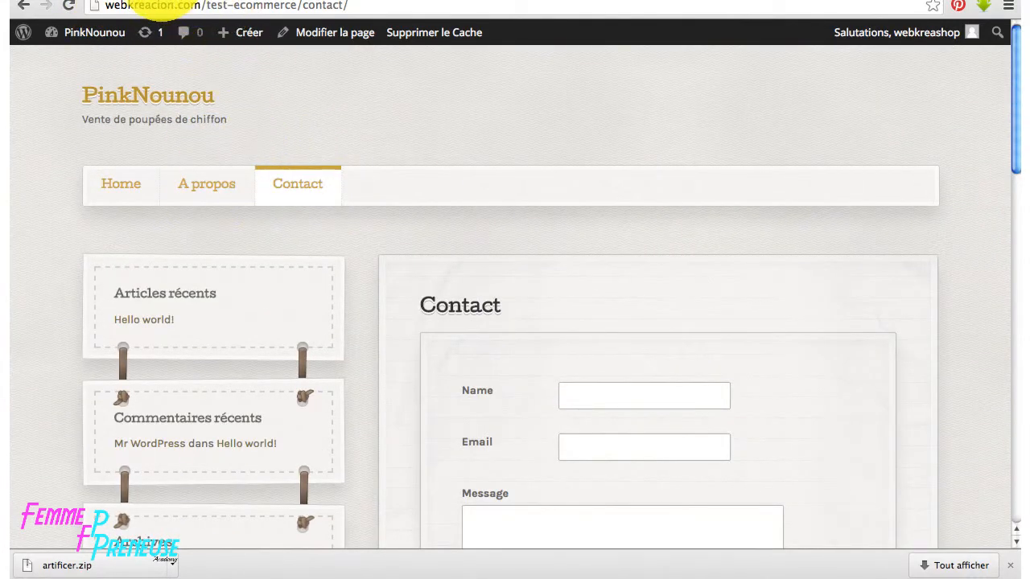
left_click(165, 0)
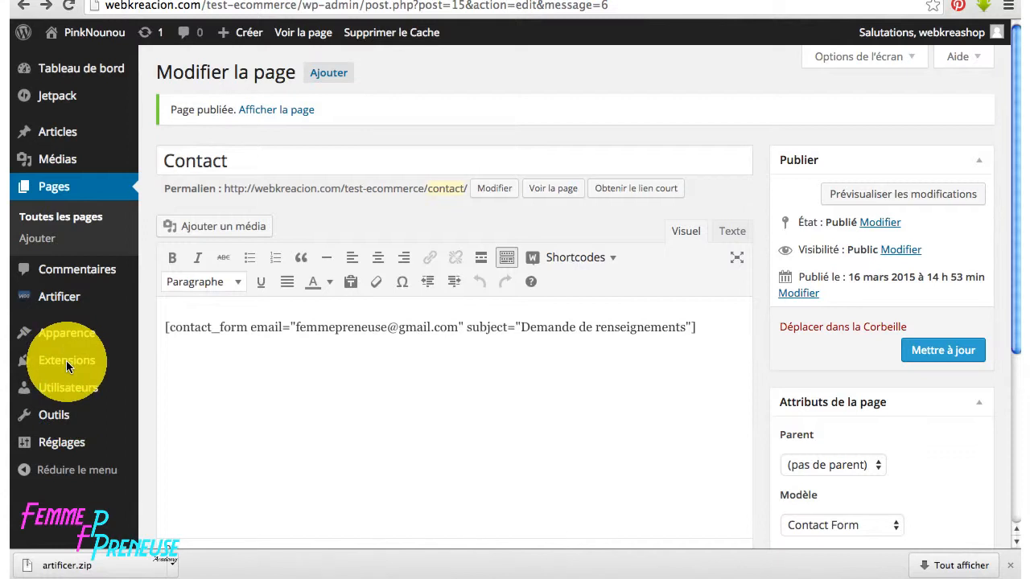
- Trash the sample 'Hello world!' post from the Articles list
left_click(63, 135)
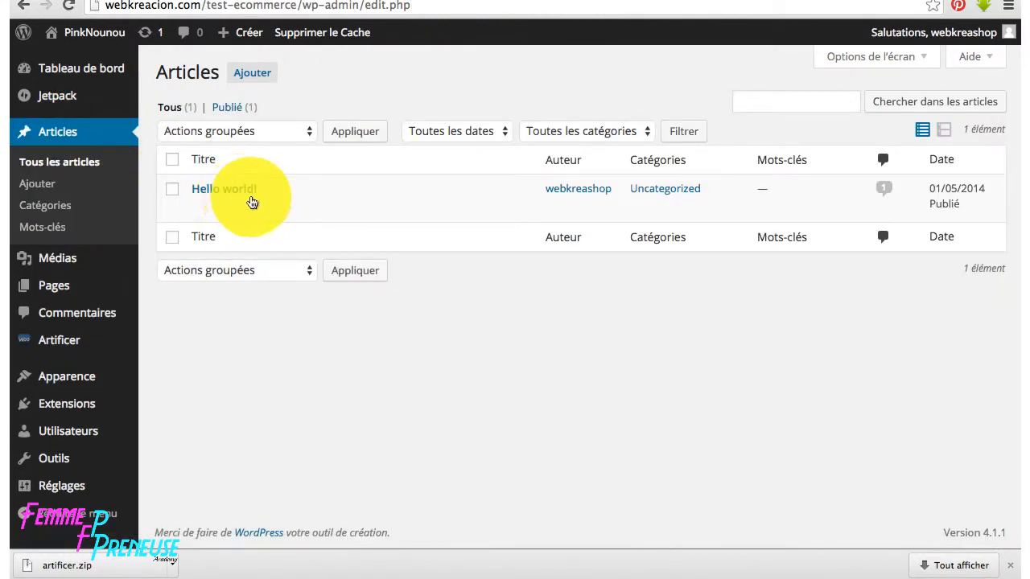
mouse_move(256, 202)
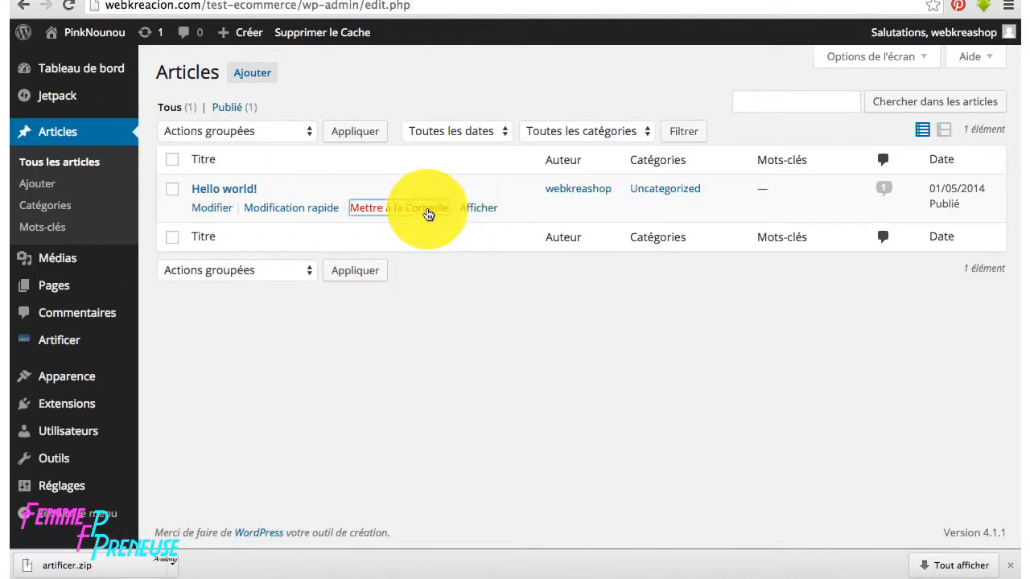
left_click(427, 212)
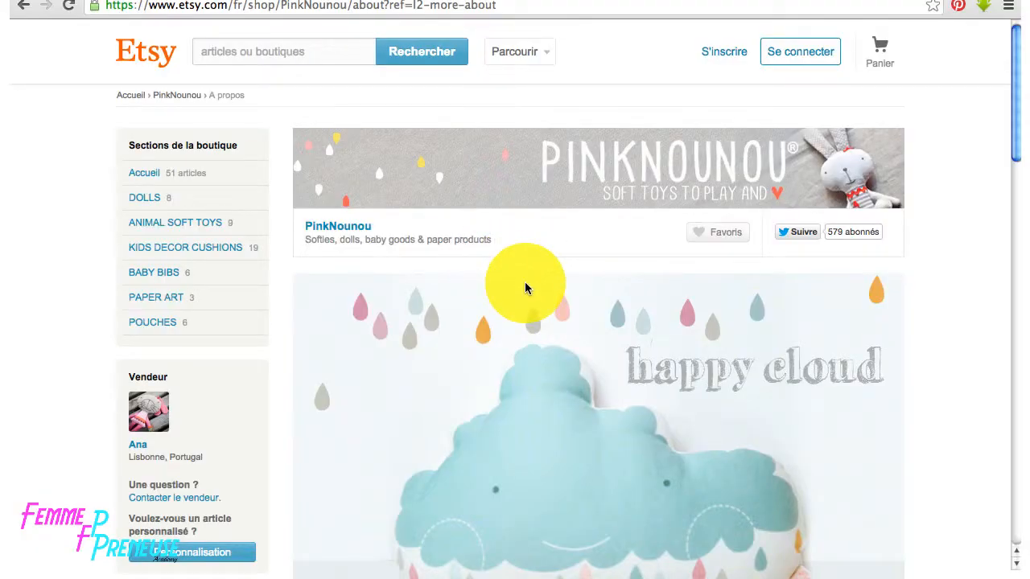
- On the Etsy About page, select PinkNounou's story starting at 'Modern and playful designs'
scroll(523, 288, "down", 3)
scroll(525, 288, "down", 4)
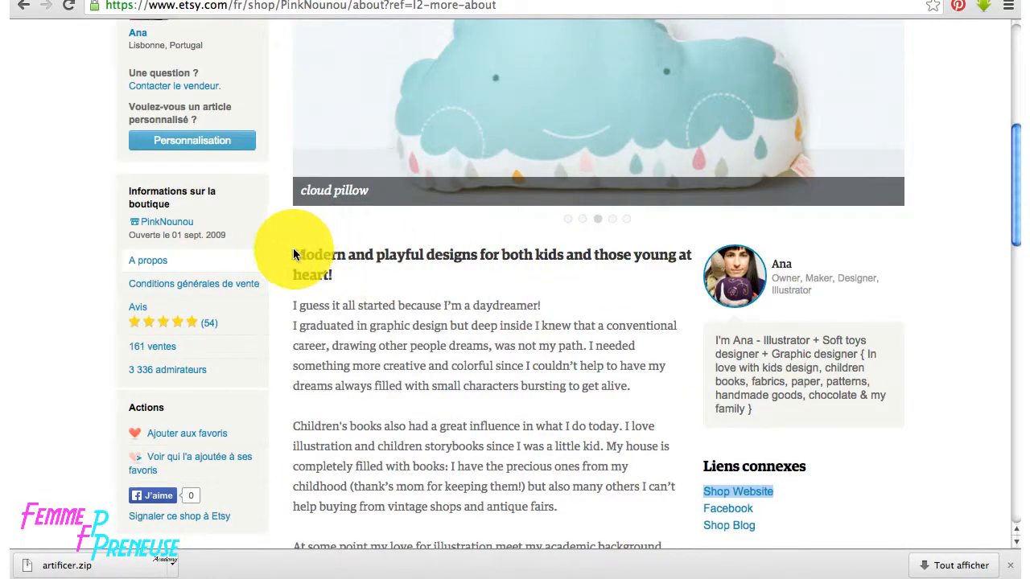
left_click_drag(293, 255, 621, 545)
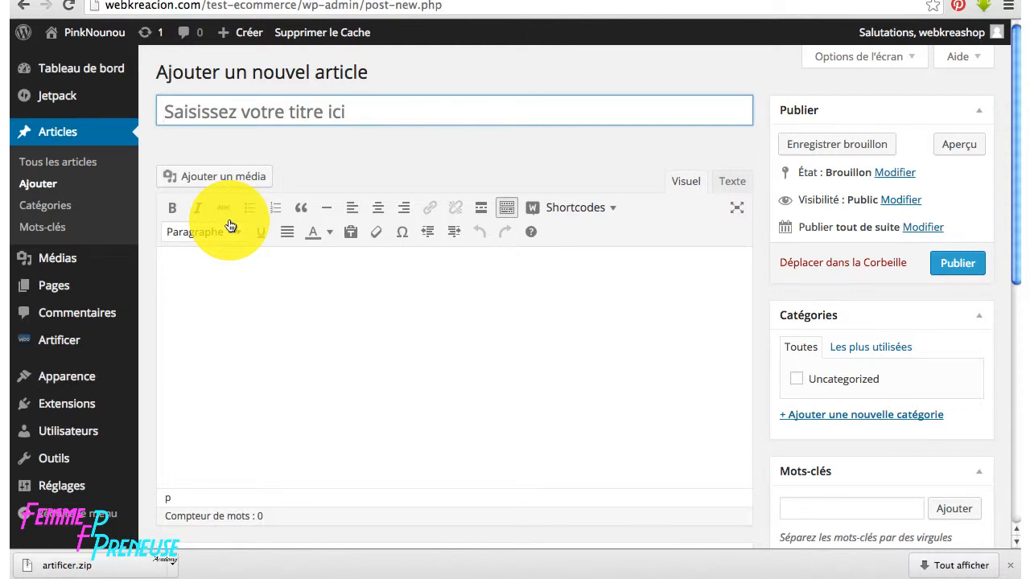
- Title the article 'Poupée barbie ou poupée de chiffon ?' and paste PinkNounou's story into its body
left_click(247, 114)
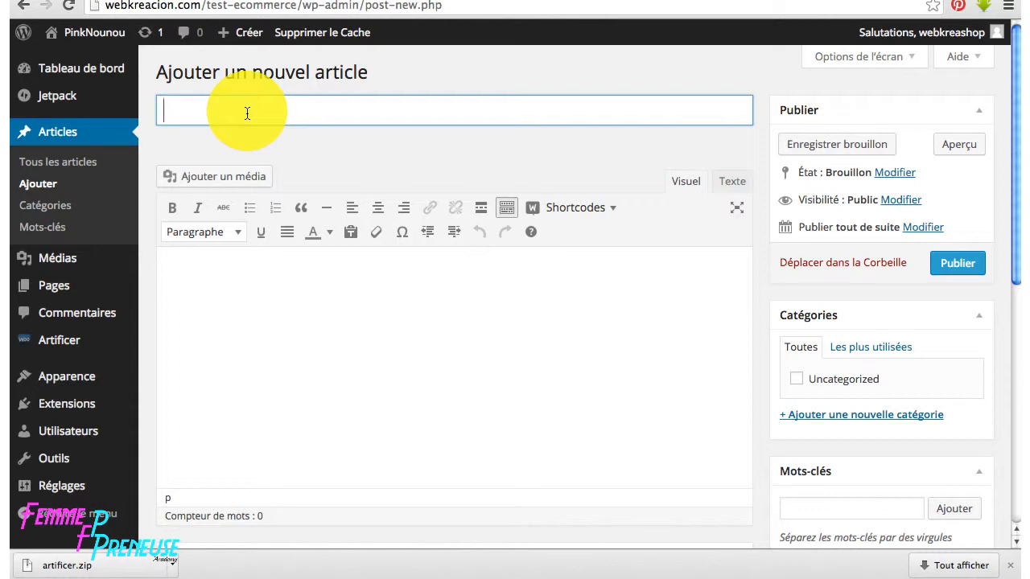
type("Poupée bar")
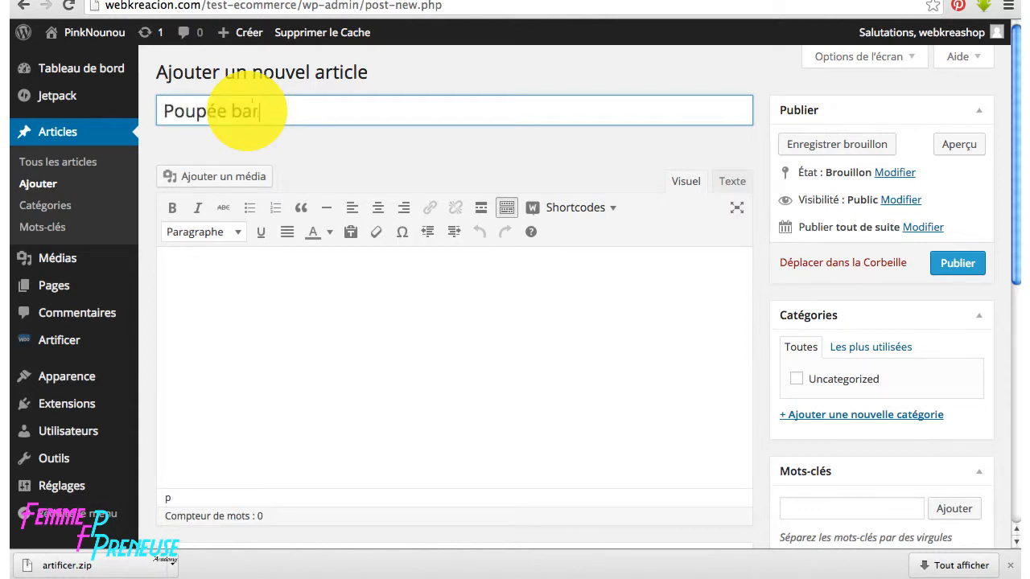
type("bie ou pour")
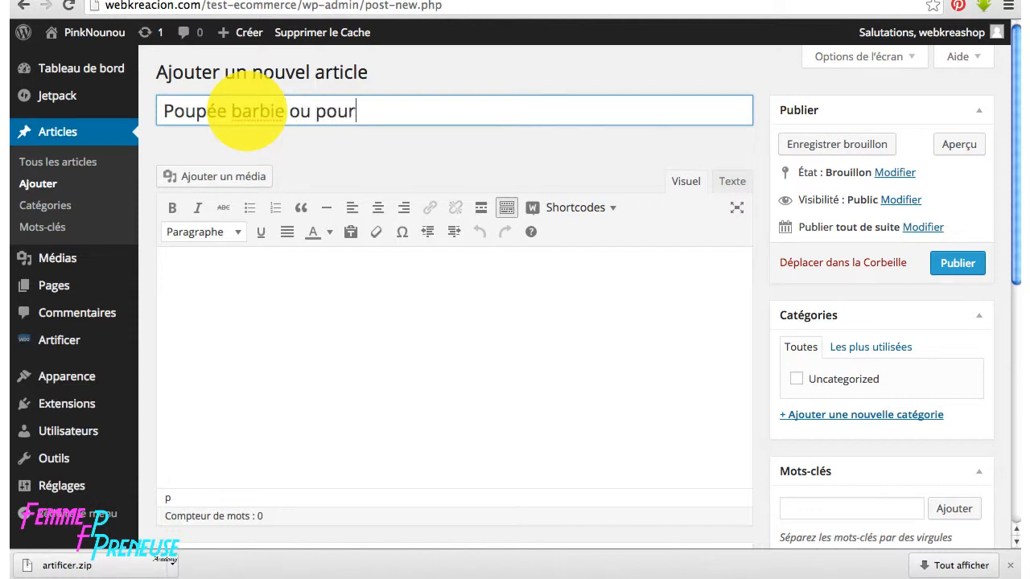
key("BackSpace")
type("pée de ch")
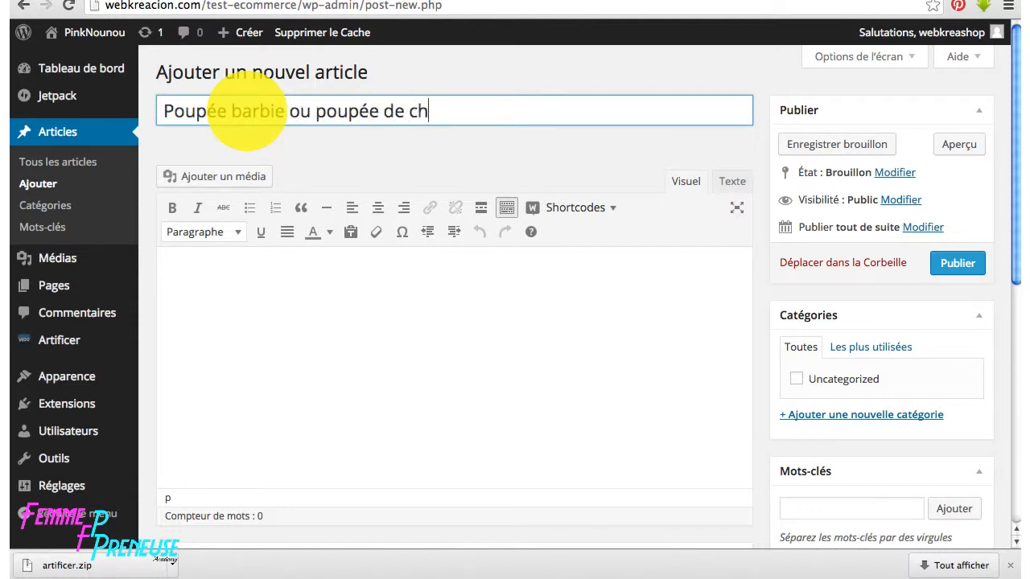
type("iffon ?")
left_click(234, 288)
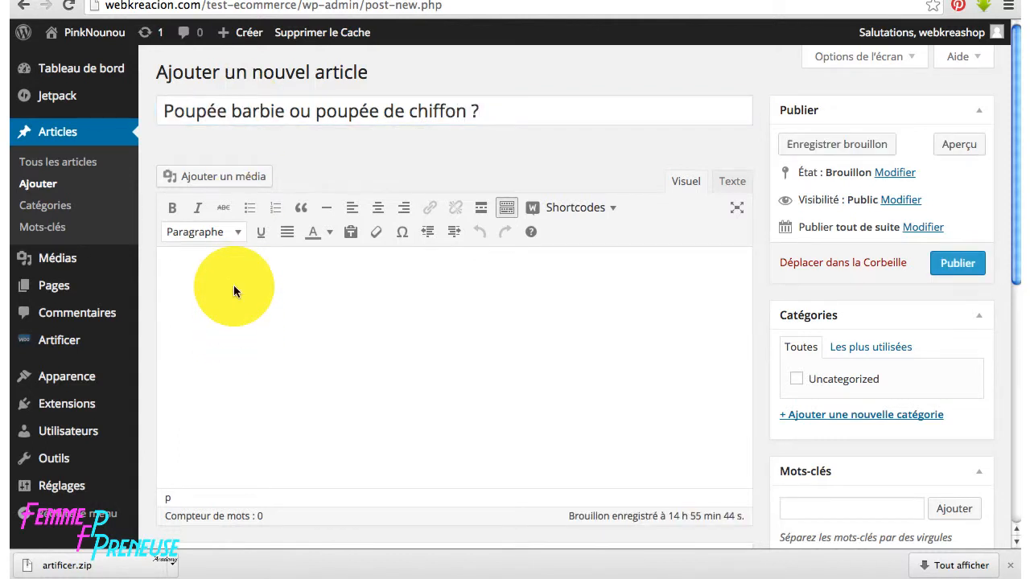
key("ctrl+v")
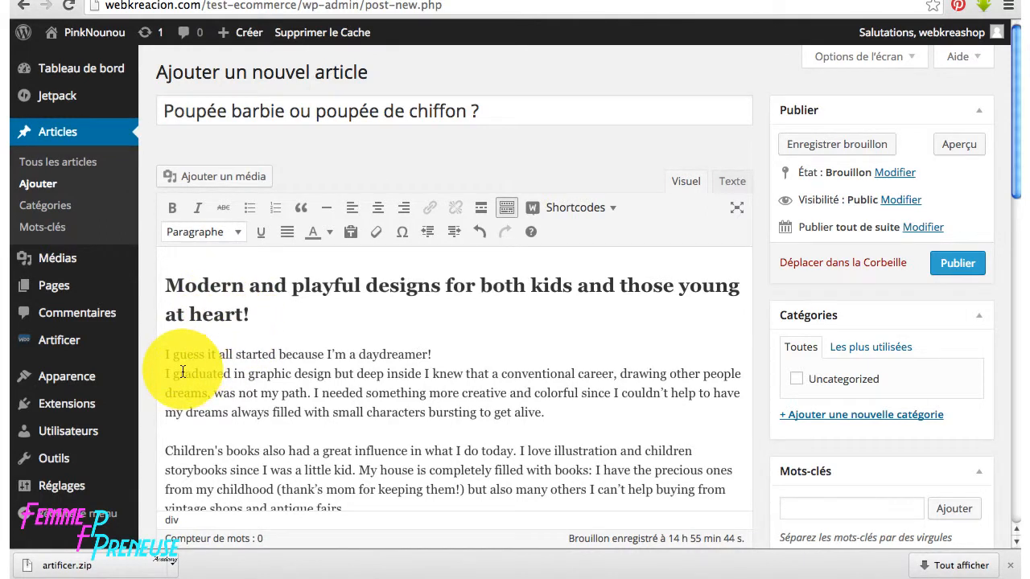
- Justify all the article text and format the opening line as Titre 2
key("ctrl+a")
left_click(286, 232)
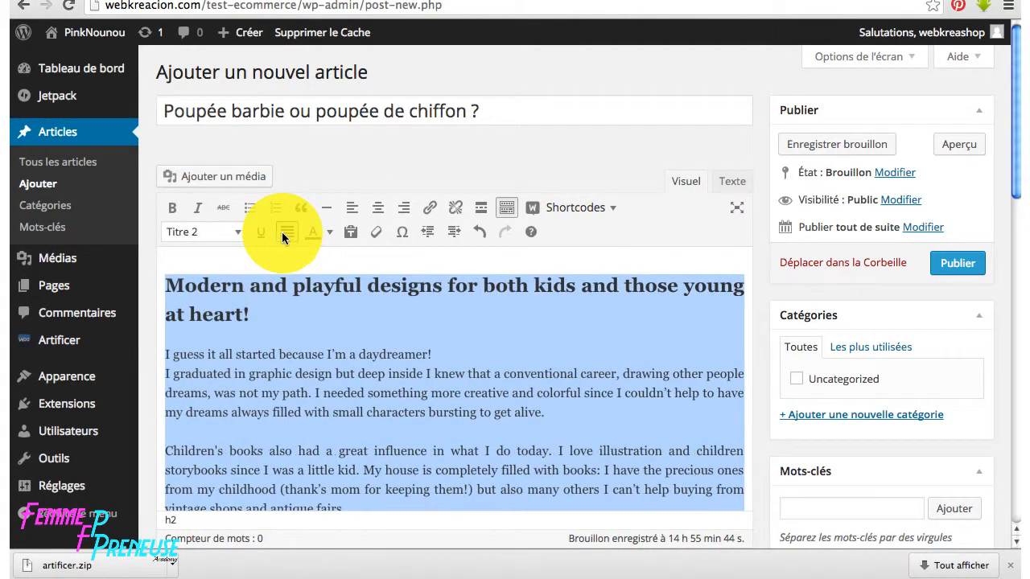
left_click(267, 311)
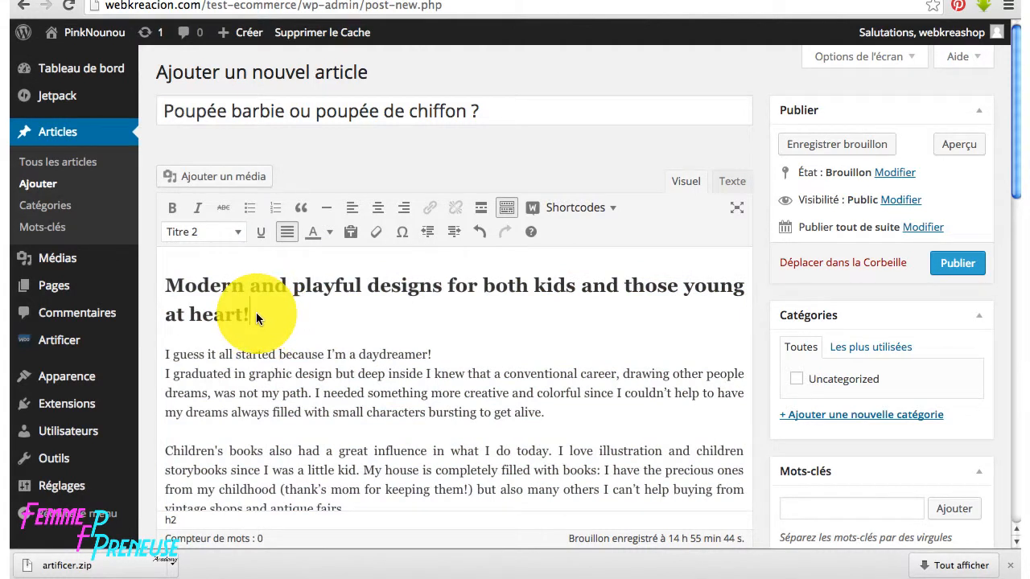
left_click_drag(256, 312, 165, 277)
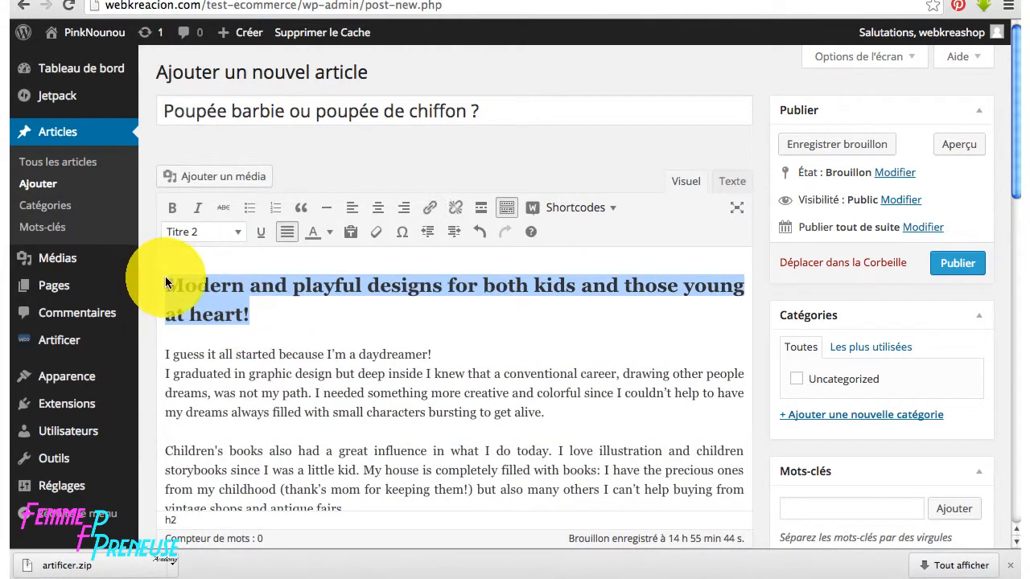
left_click(251, 321)
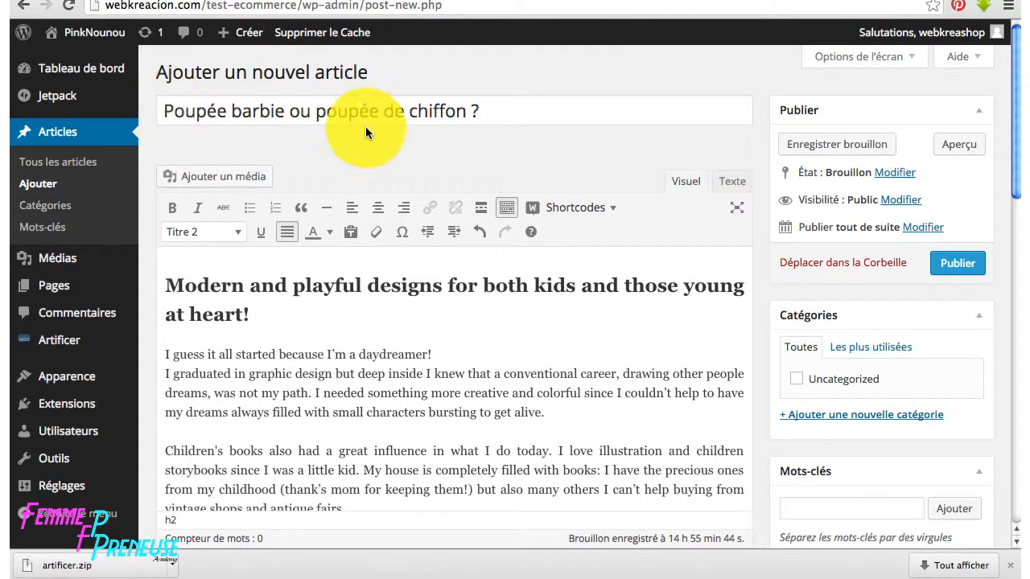
left_click_drag(259, 315, 162, 283)
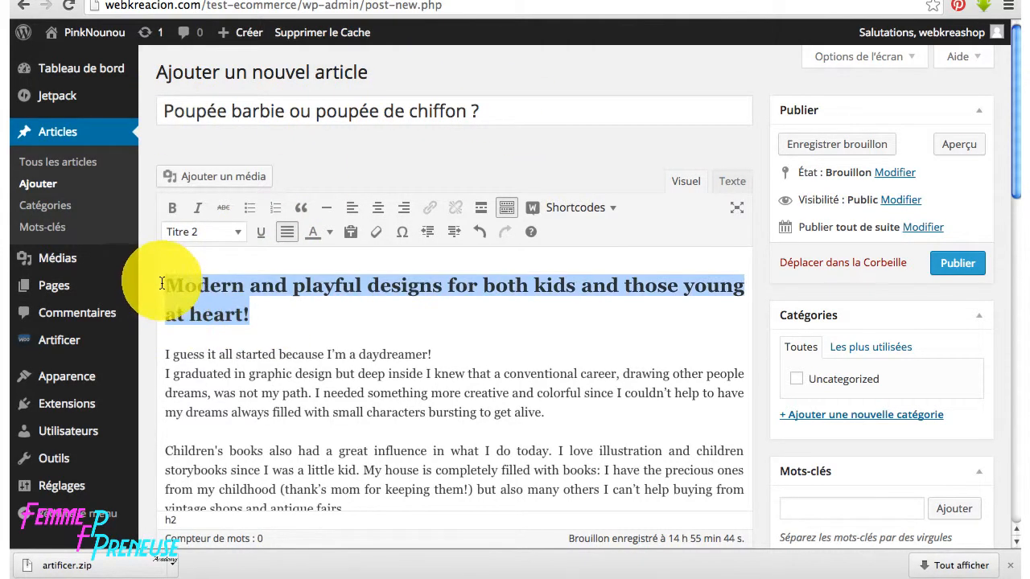
left_click(235, 232)
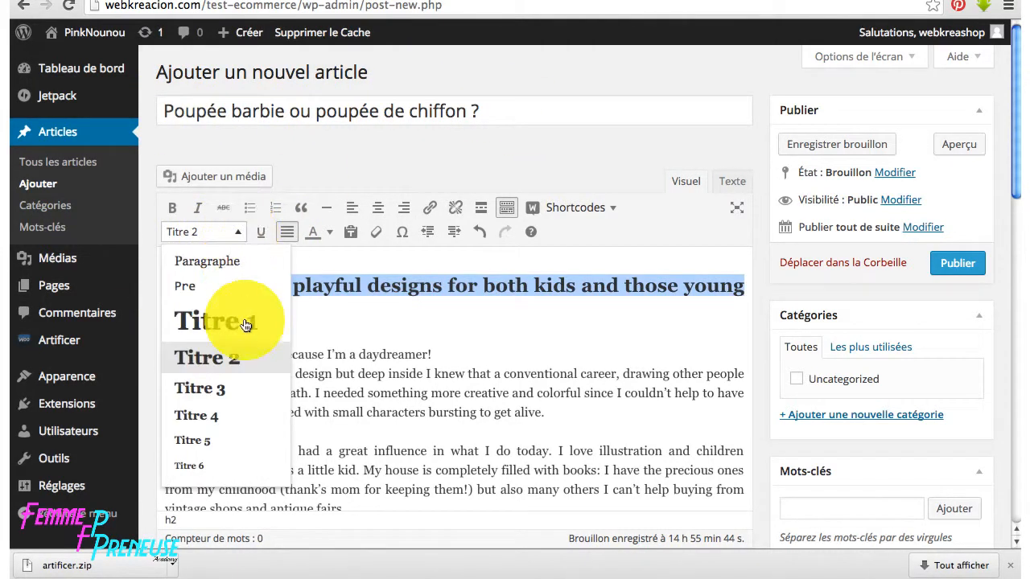
left_click(242, 372)
left_click(187, 362)
- Review the draft and toggle Bold at the start of the first paragraph
scroll(202, 363, "down", 5)
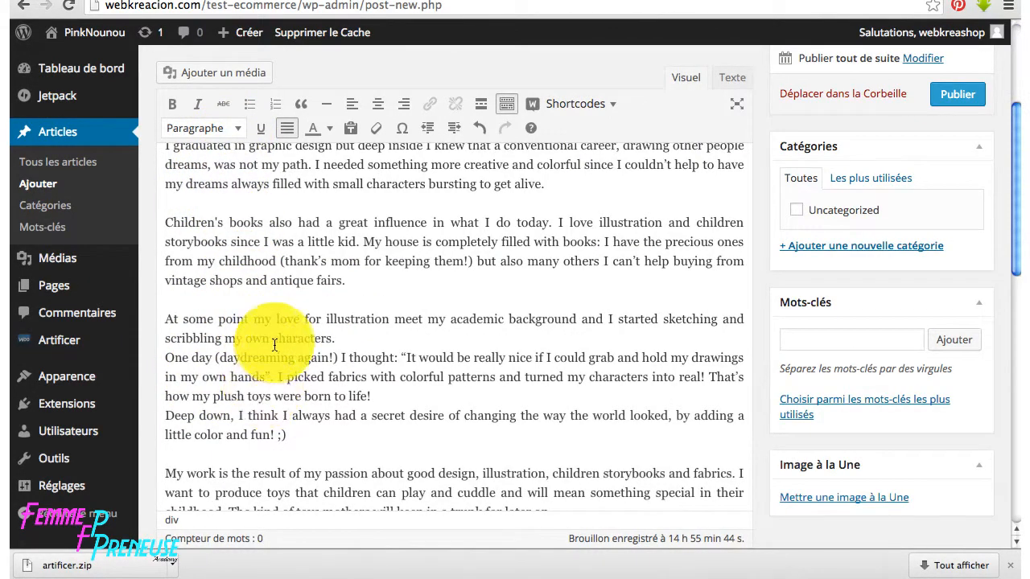
scroll(300, 367, "down", 6)
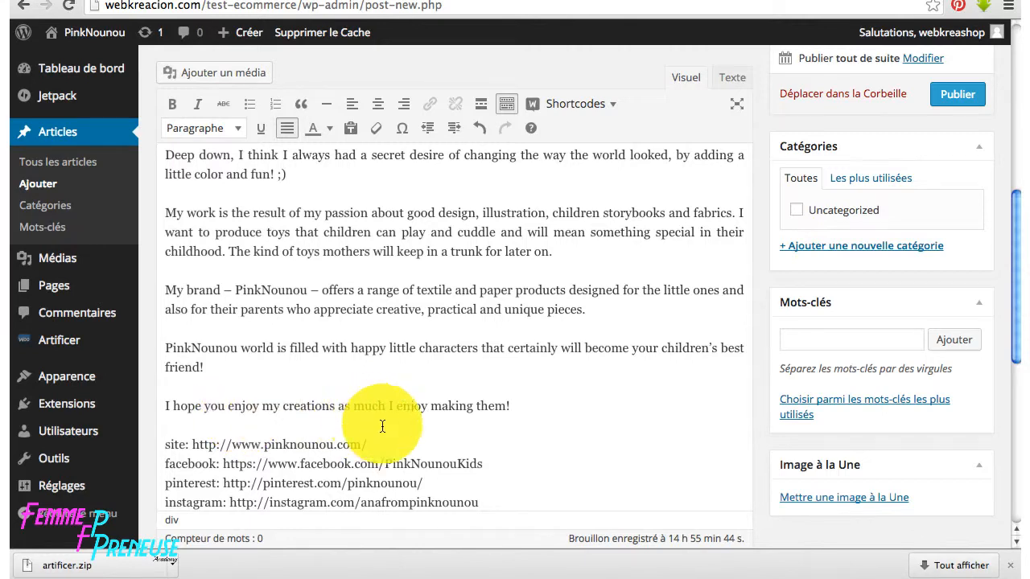
scroll(382, 419, "down", 4)
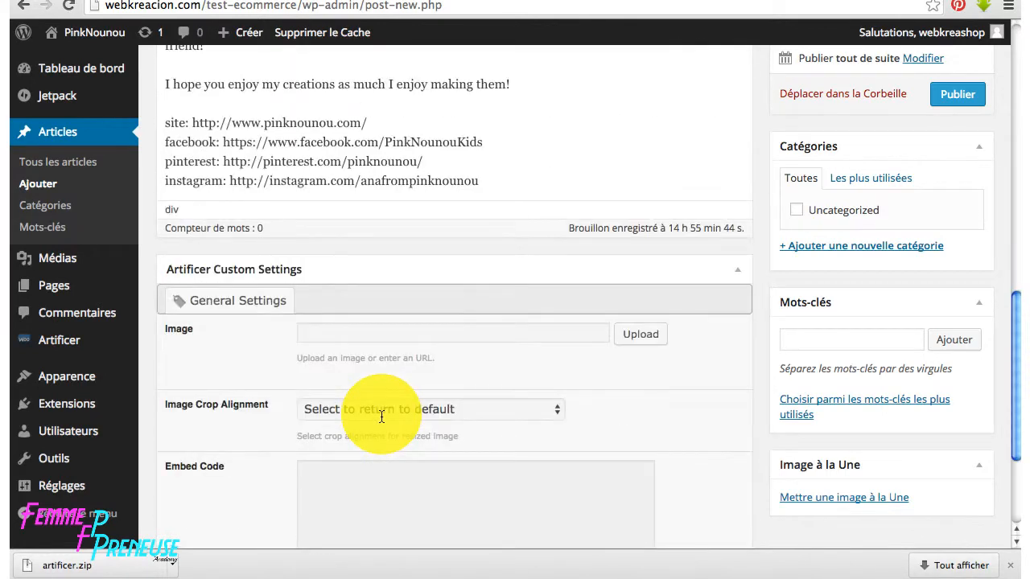
scroll(382, 416, "up", 6)
scroll(311, 230, "up", 4)
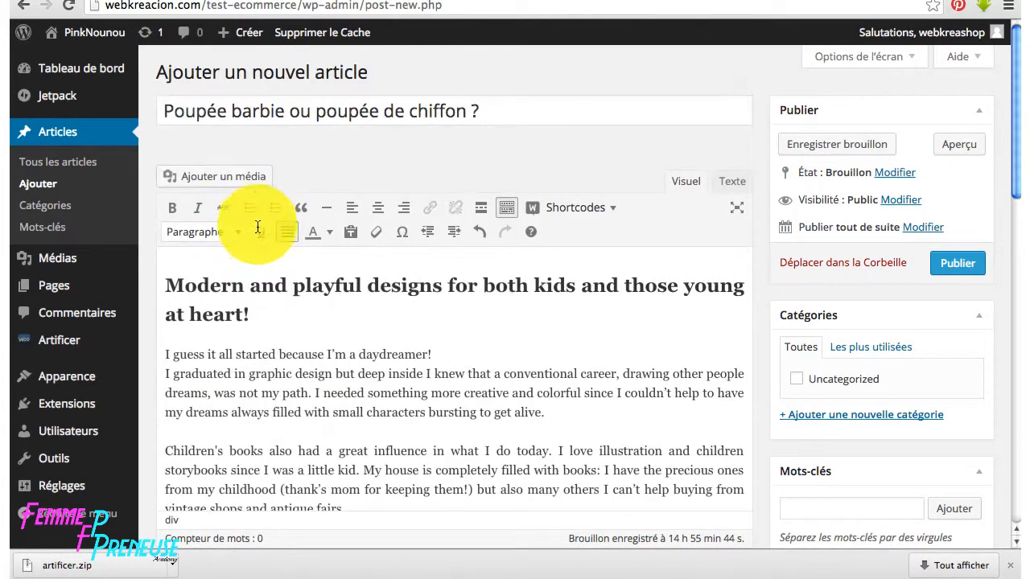
left_click(174, 207)
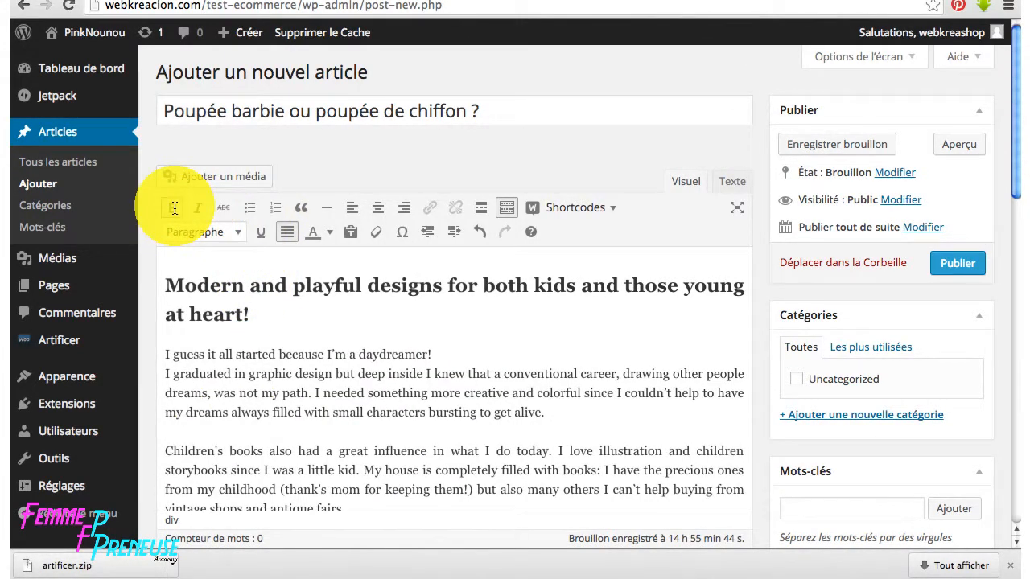
left_click(167, 356)
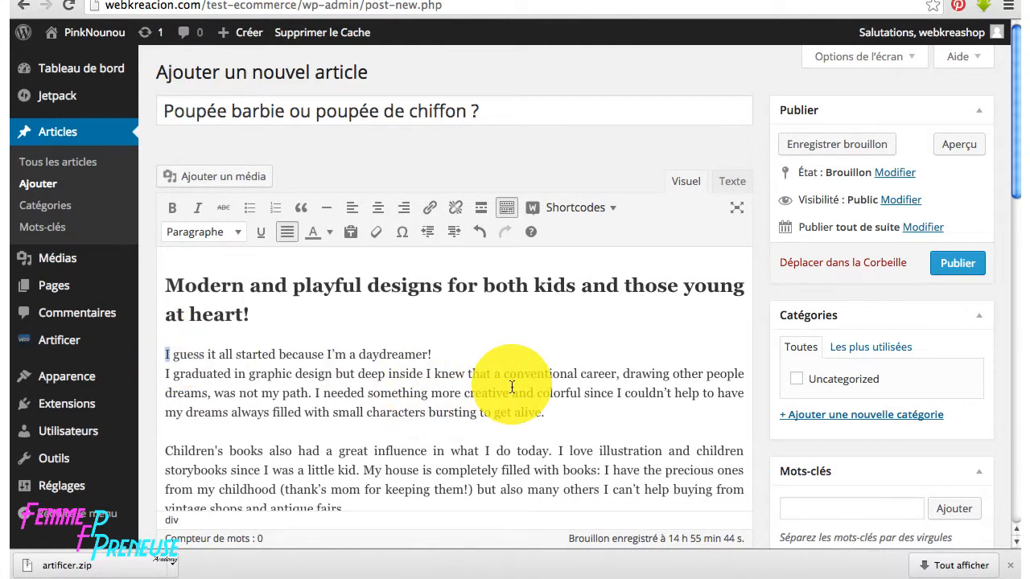
scroll(655, 345, "down", 5)
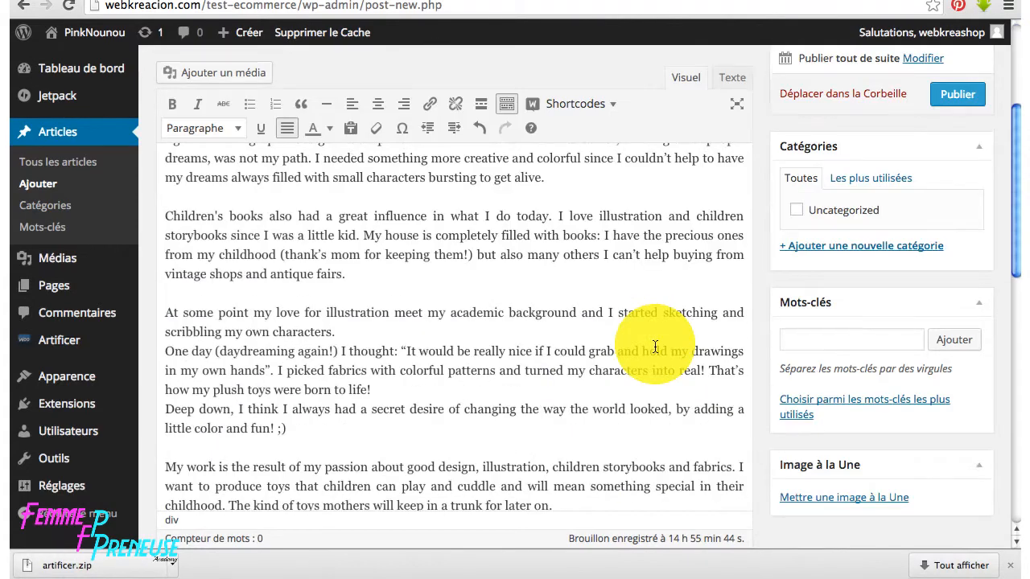
- Add a new category named Tendances
scroll(418, 282, "up", 5)
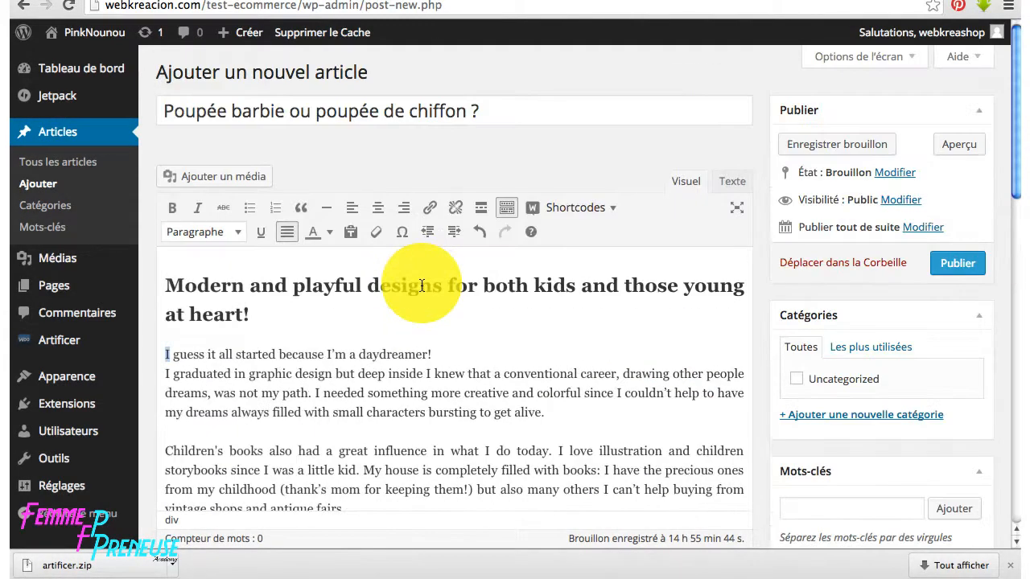
left_click(852, 416)
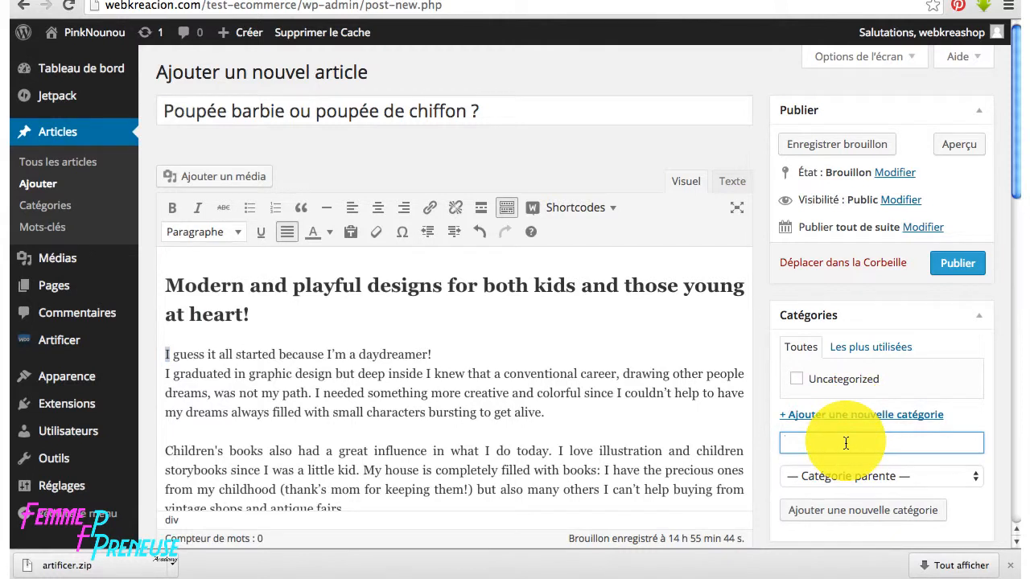
type("P")
key("BackSpace")
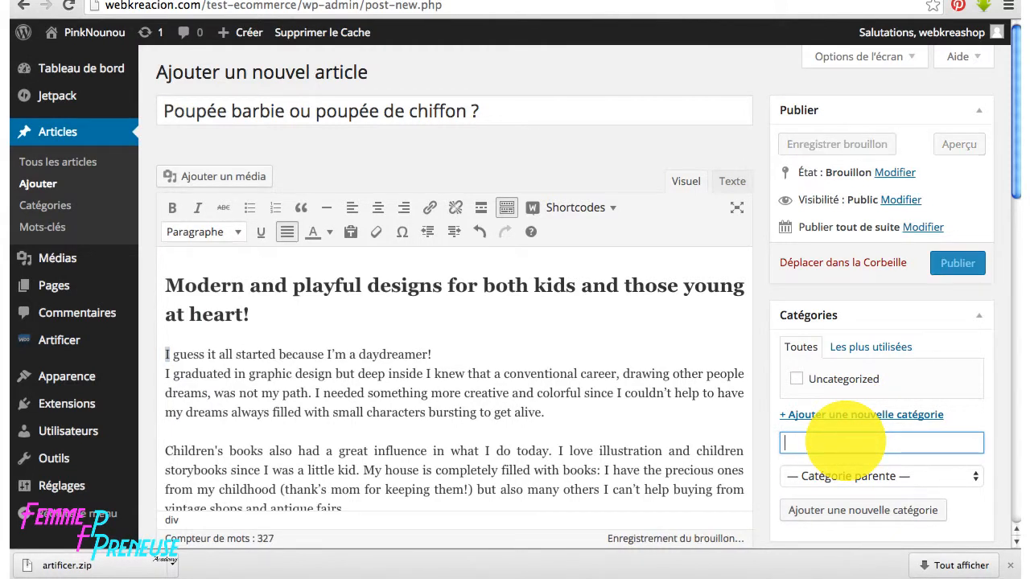
type("Tend")
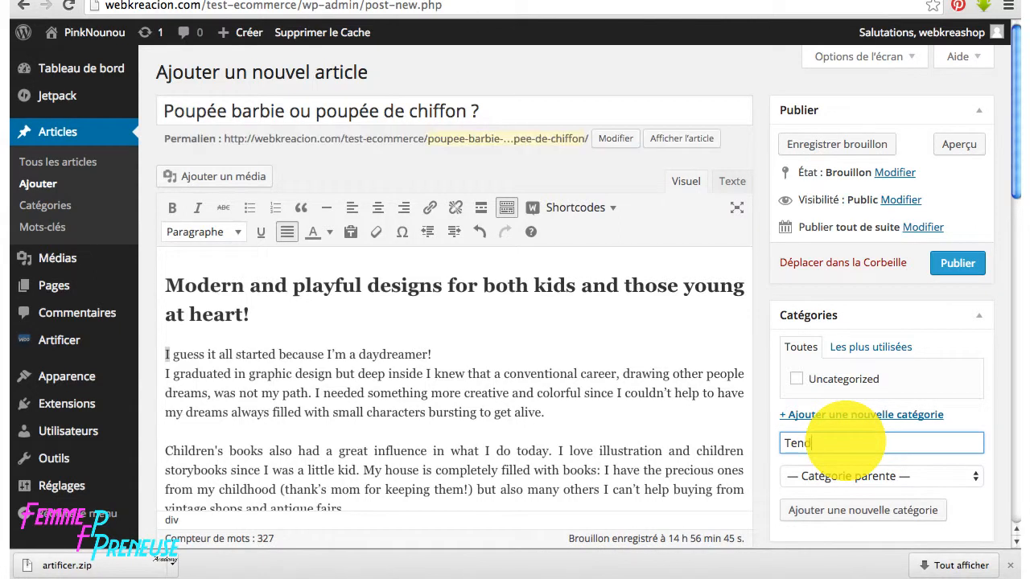
type("ances")
left_click(850, 512)
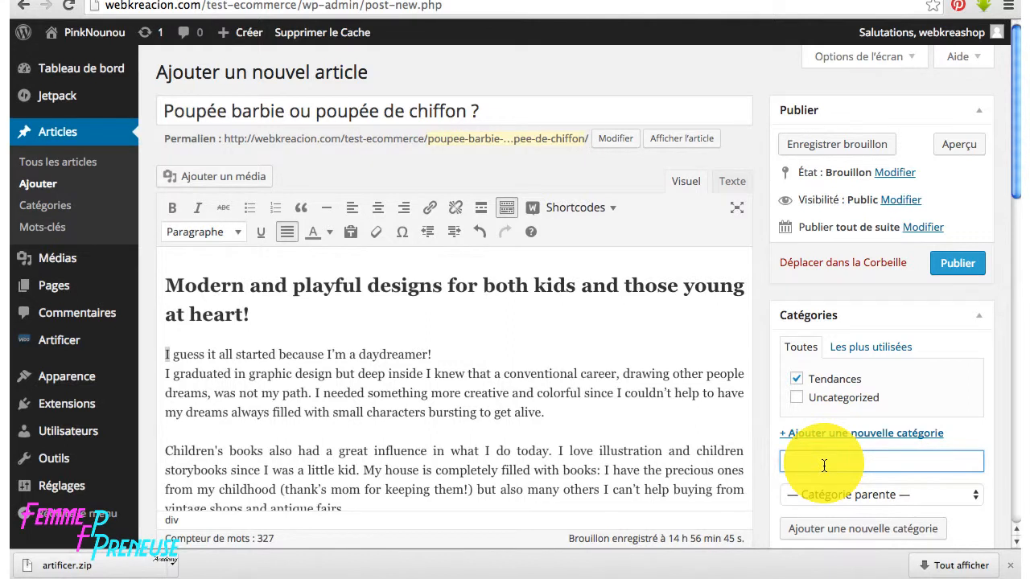
- Create a DIY category, leave it unticked, and publish the article under Tendances
type("DIY")
left_click(838, 528)
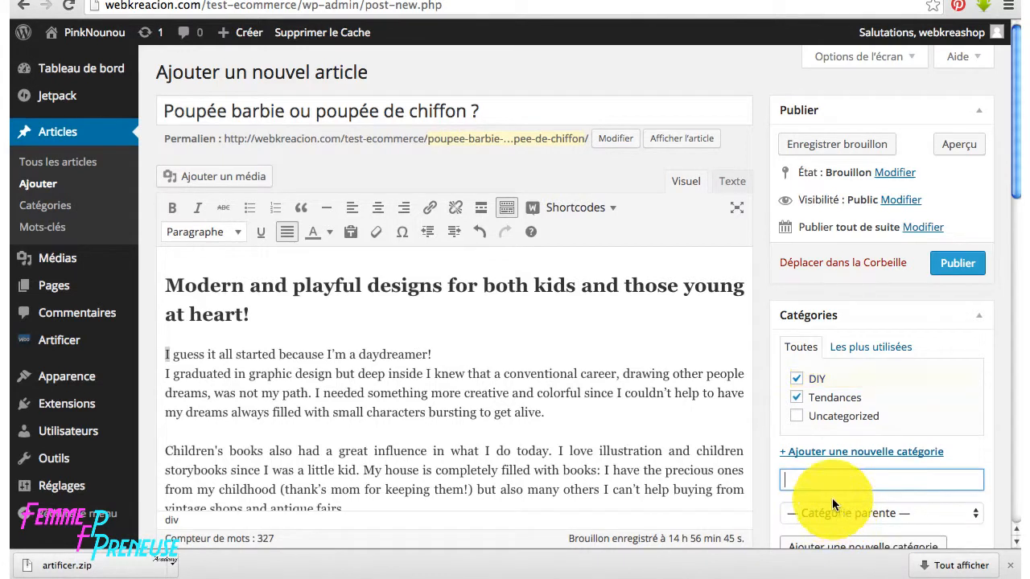
left_click(795, 379)
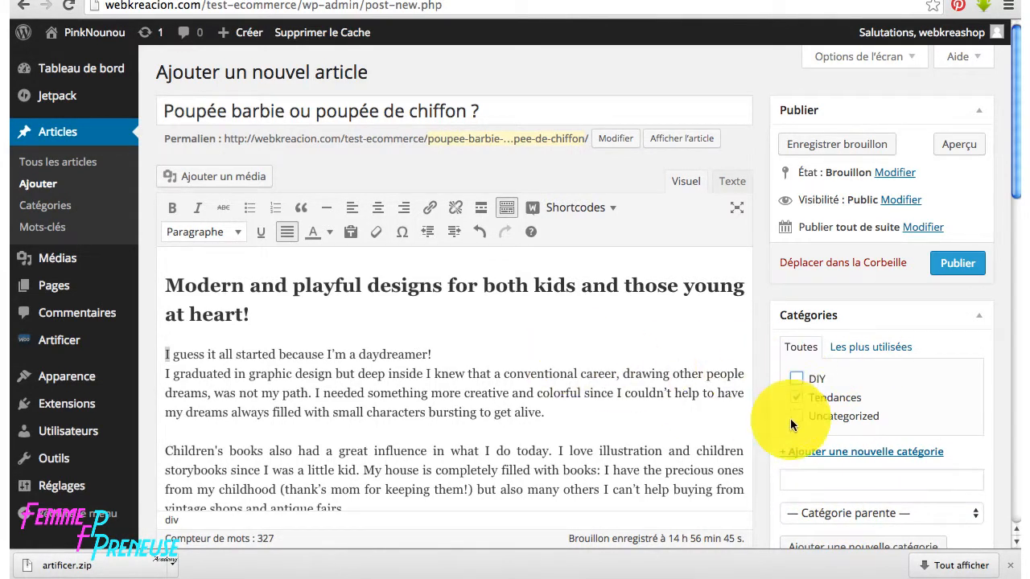
left_click(945, 263)
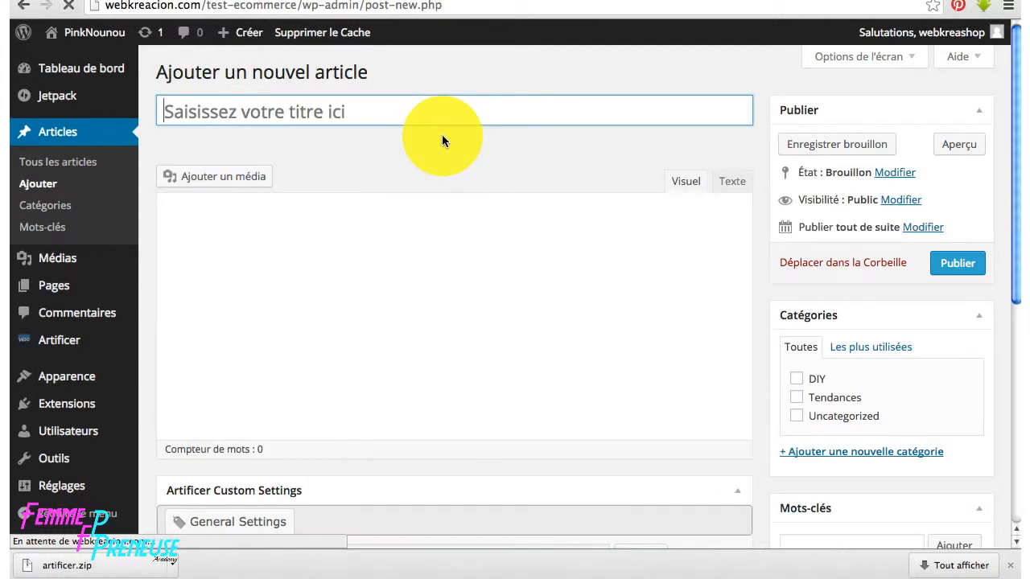
- Title the new post 'Comment fabriquer une poupée de chiffon' and paste the article text into its body
type("Co")
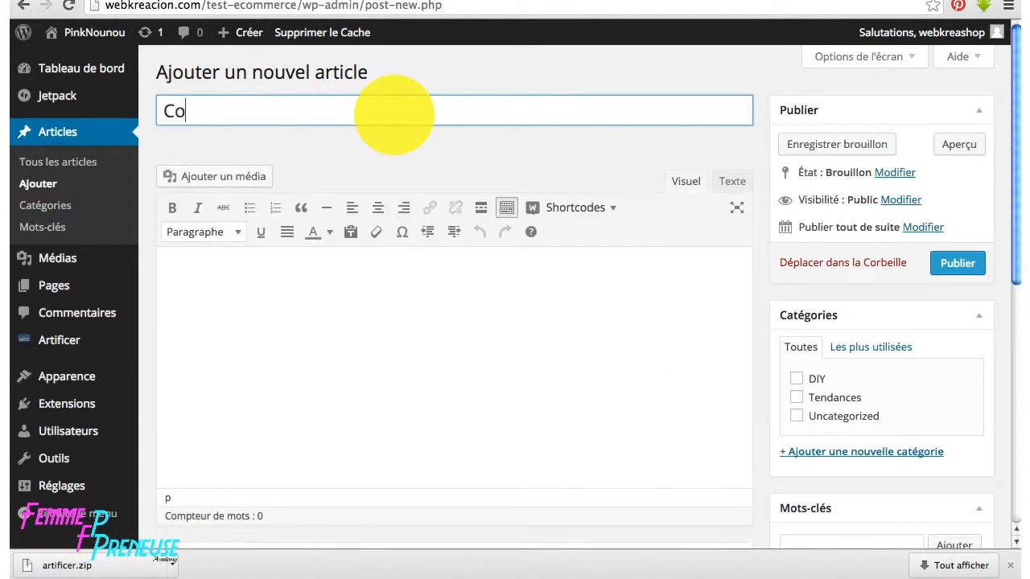
type("mment fab")
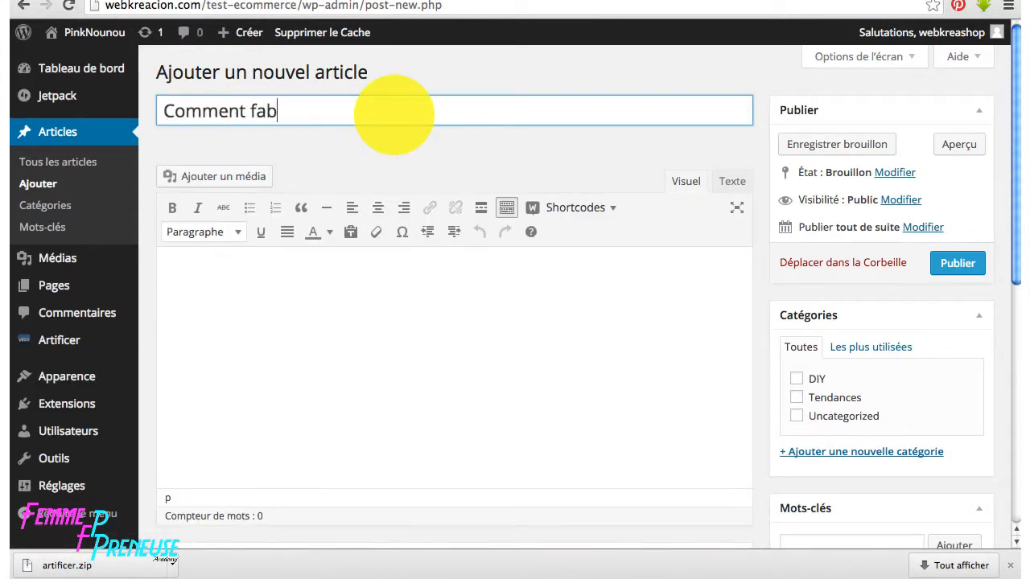
type("riquer une poupée")
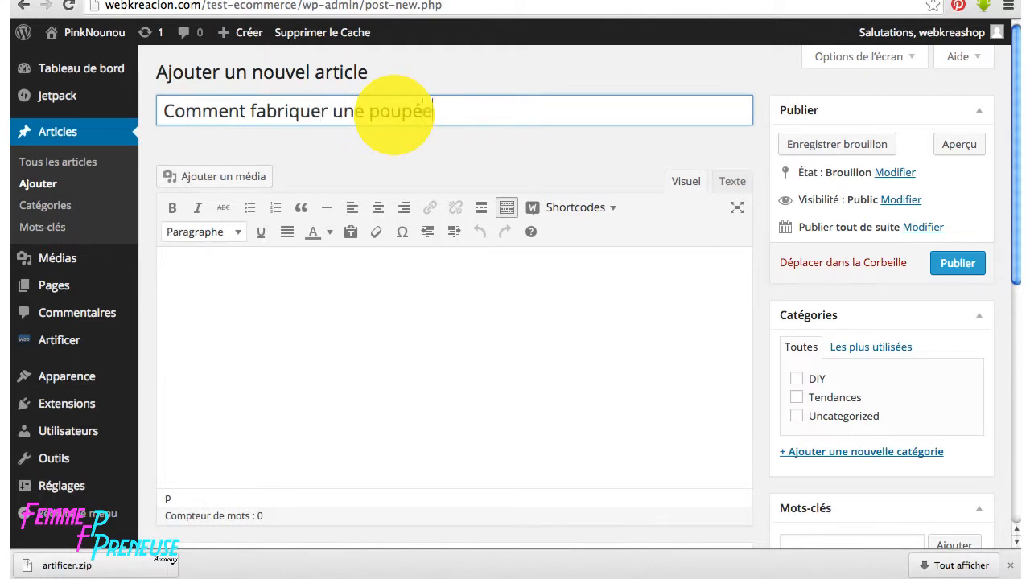
type(" de chiffon")
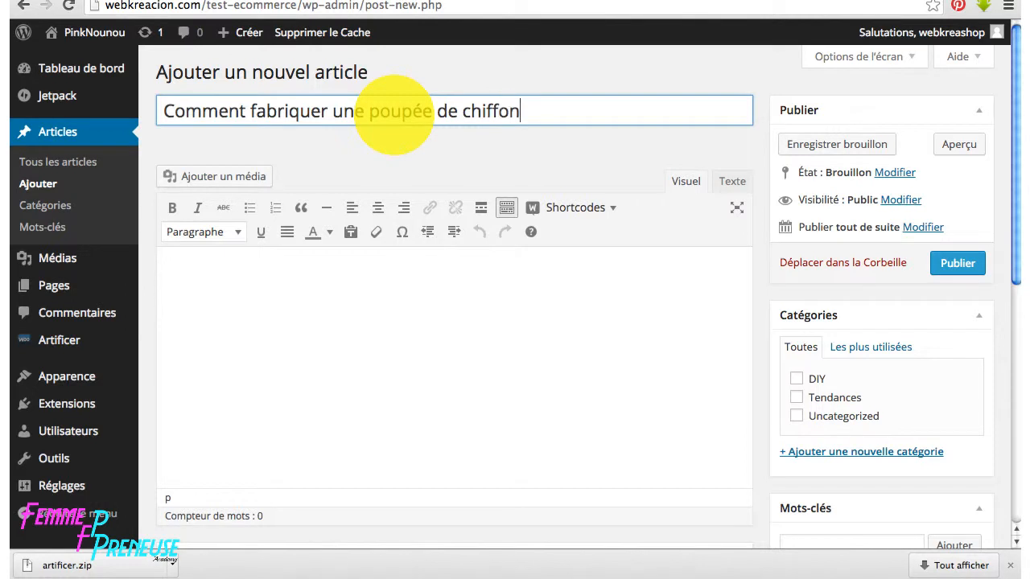
left_click(371, 271)
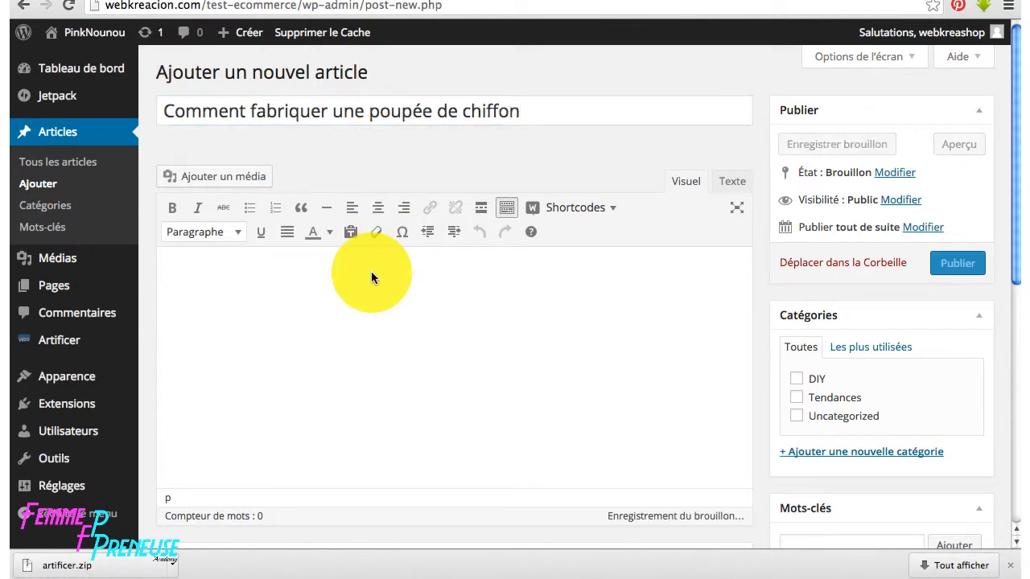
key("ctrl+v")
- Add ' ?' to the end of the title and justify all the body paragraphs
left_click(540, 103)
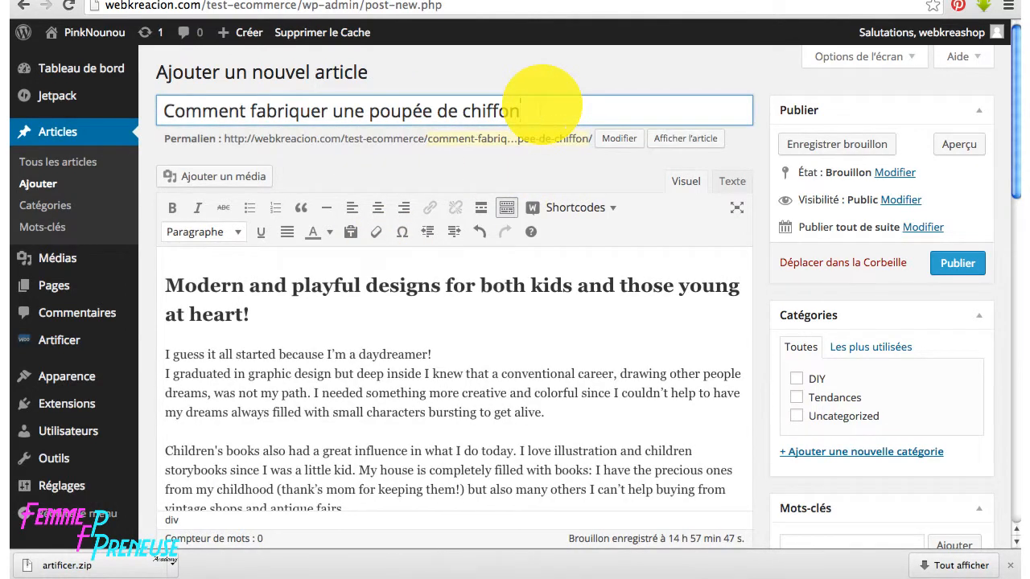
type("?")
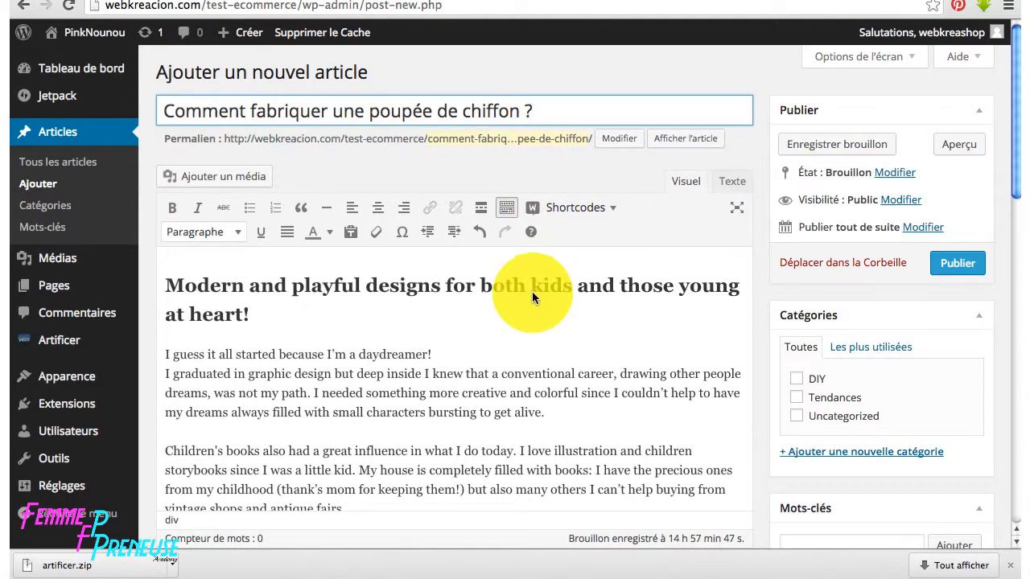
key("ctrl+a")
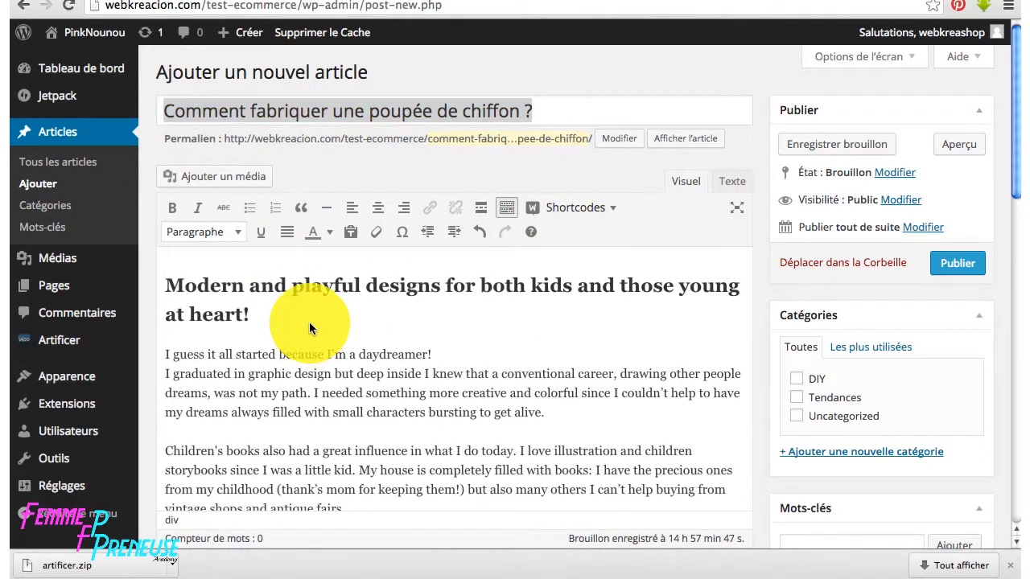
key("ctrl+a")
left_click(287, 231)
left_click(437, 352)
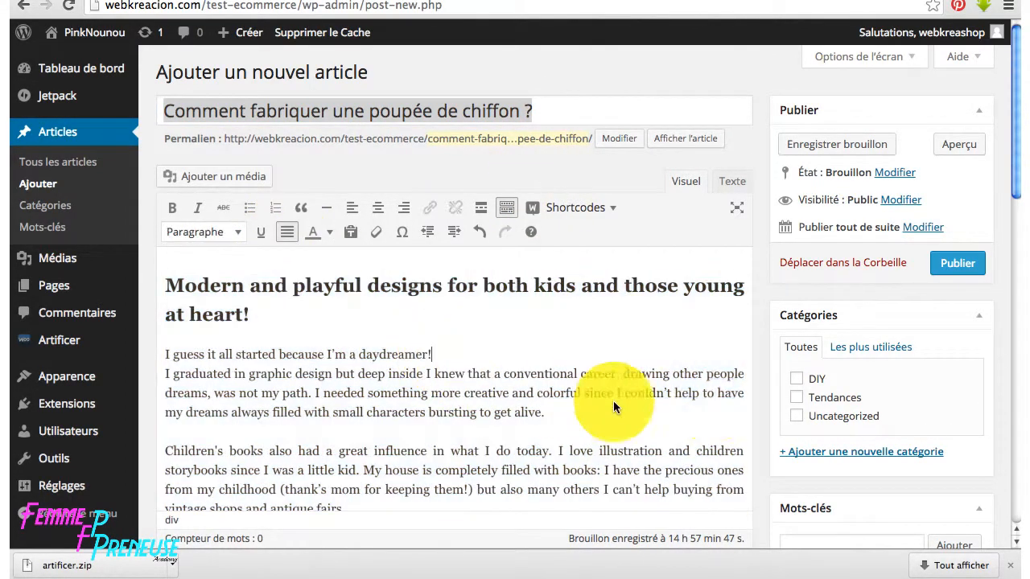
- Tick the DIY category and add the tags poupee de chiffon, poupee and pinknounou
left_click(796, 375)
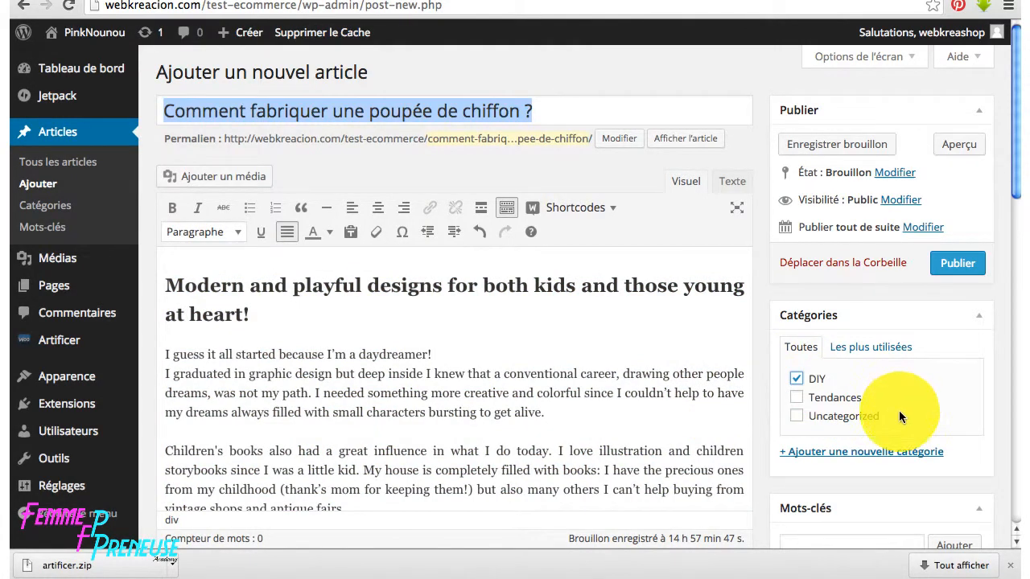
scroll(898, 410, "down", 3)
left_click(829, 339)
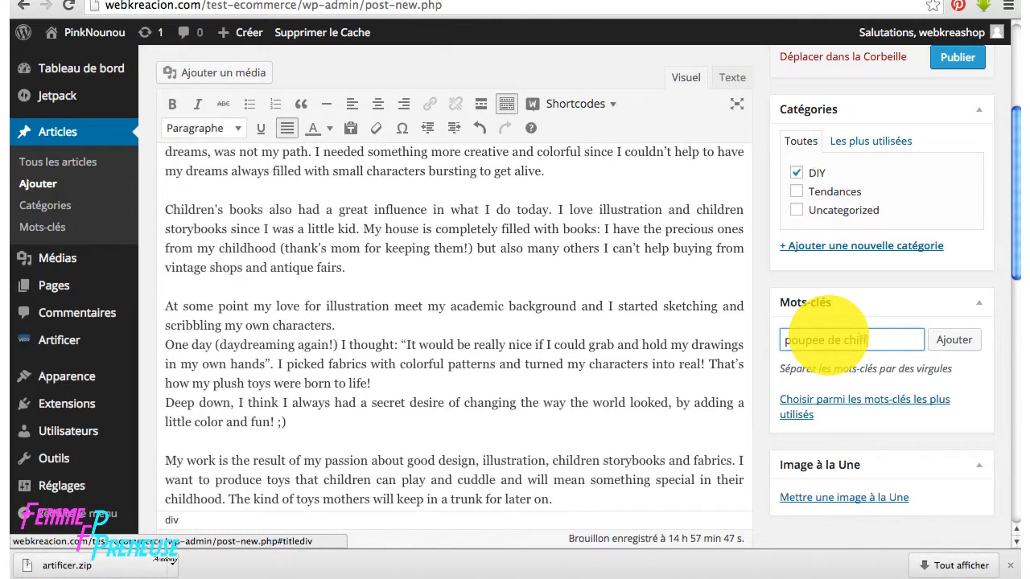
type("poupee de chiffon, poupee, ")
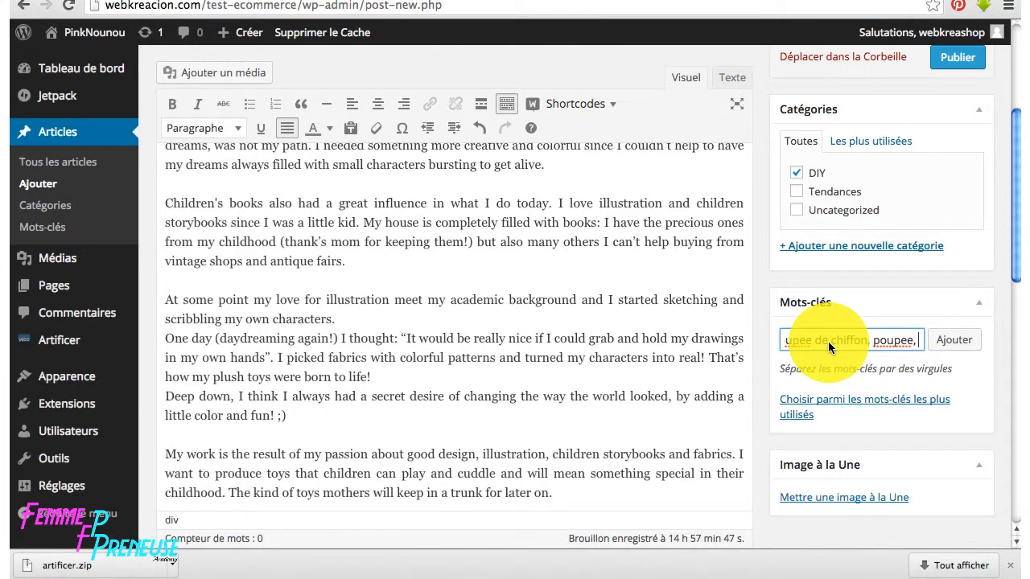
type("pinknounou")
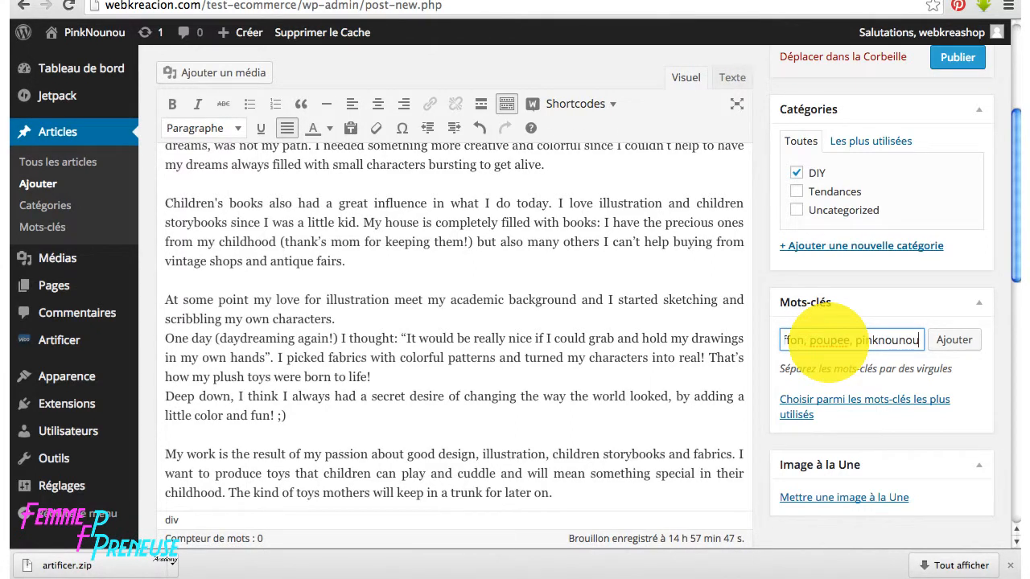
left_click(954, 341)
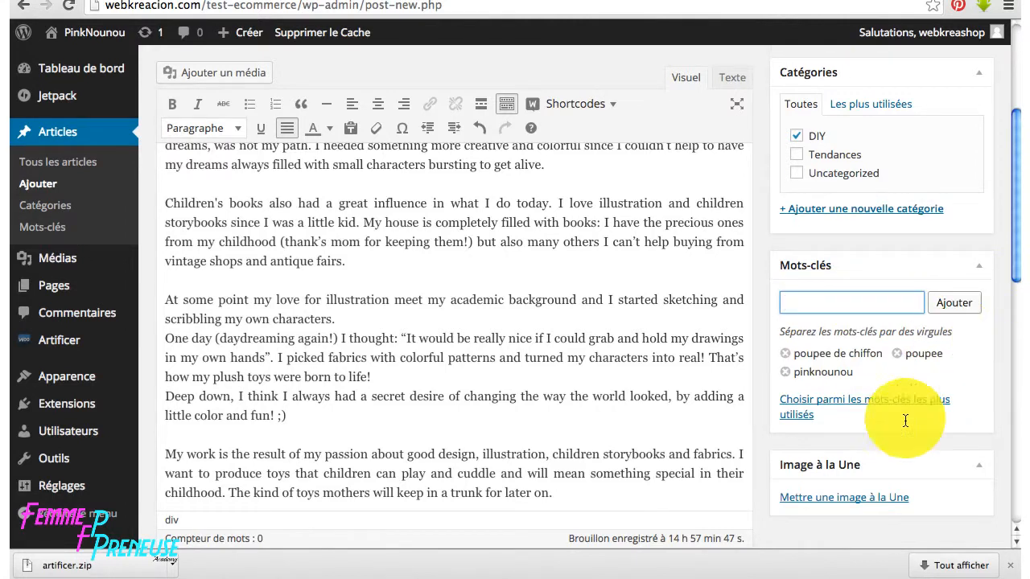
left_click(866, 500)
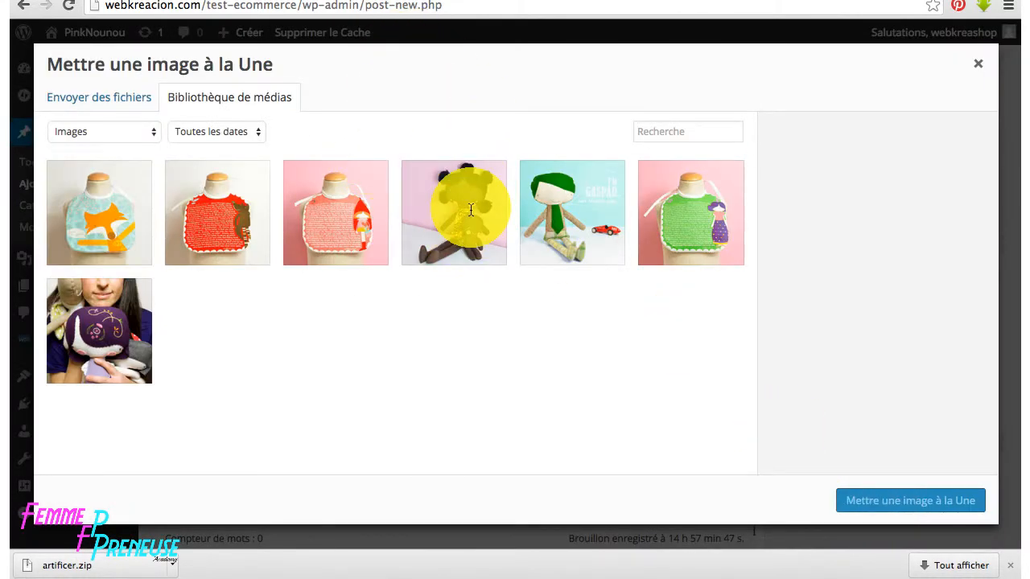
- Set Peluche-Gaspard as the featured image, copying its title into the alt text and description
left_click(568, 201)
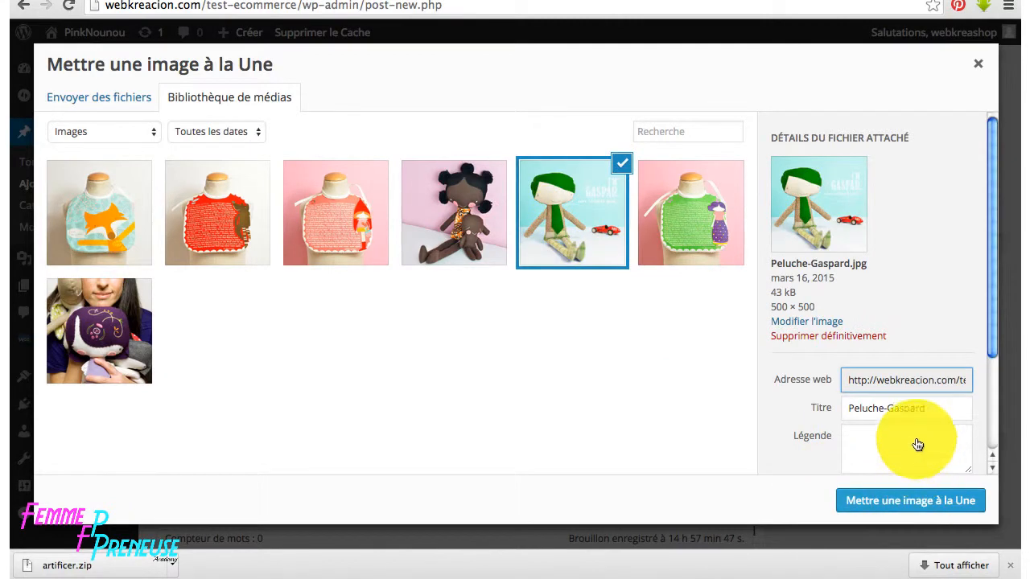
scroll(917, 442, "down", 3)
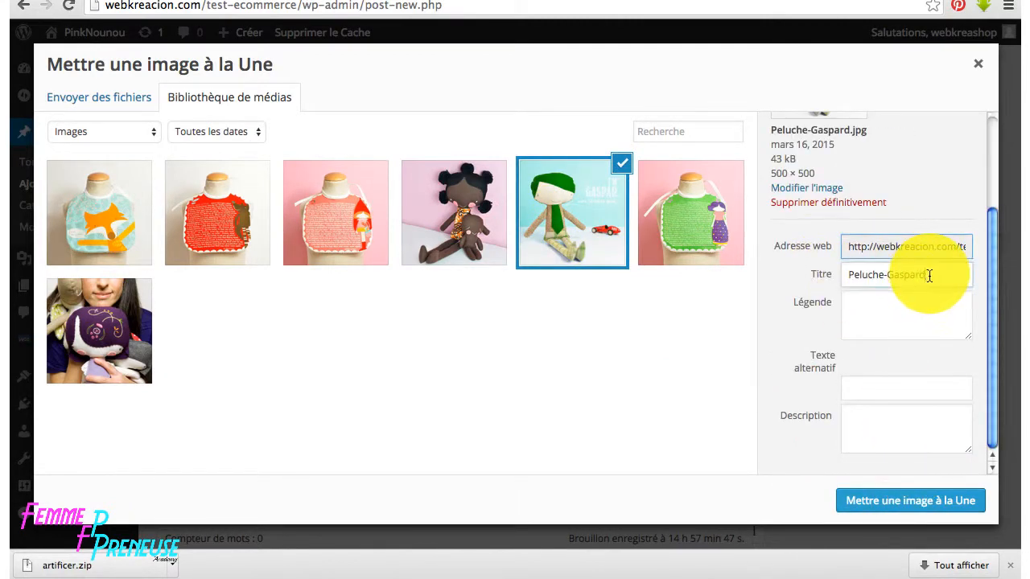
left_click_drag(929, 275, 835, 279)
key("ctrl+c")
left_click(862, 393)
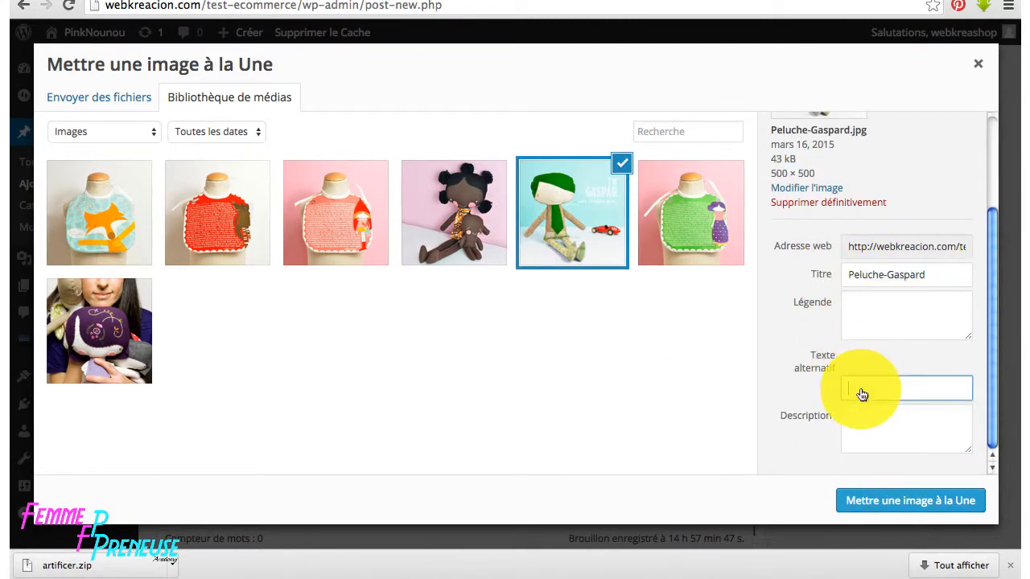
key("ctrl+v")
left_click(860, 426)
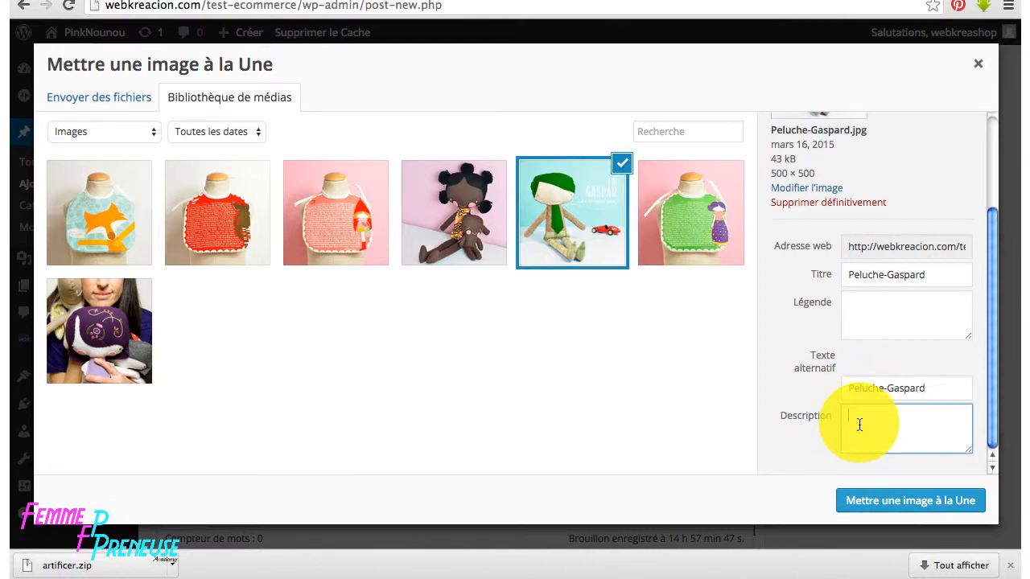
key("ctrl+v")
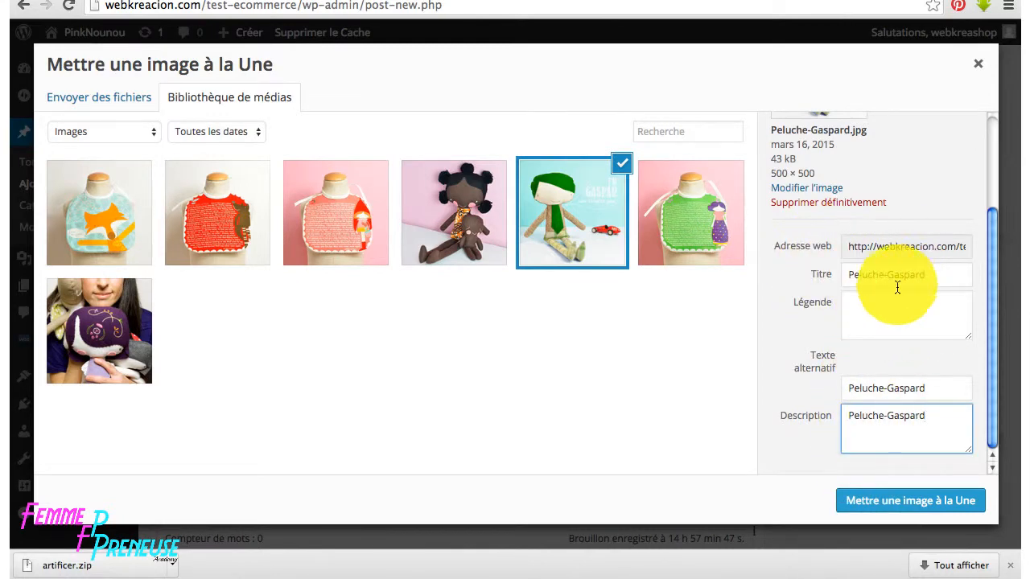
left_click(893, 496)
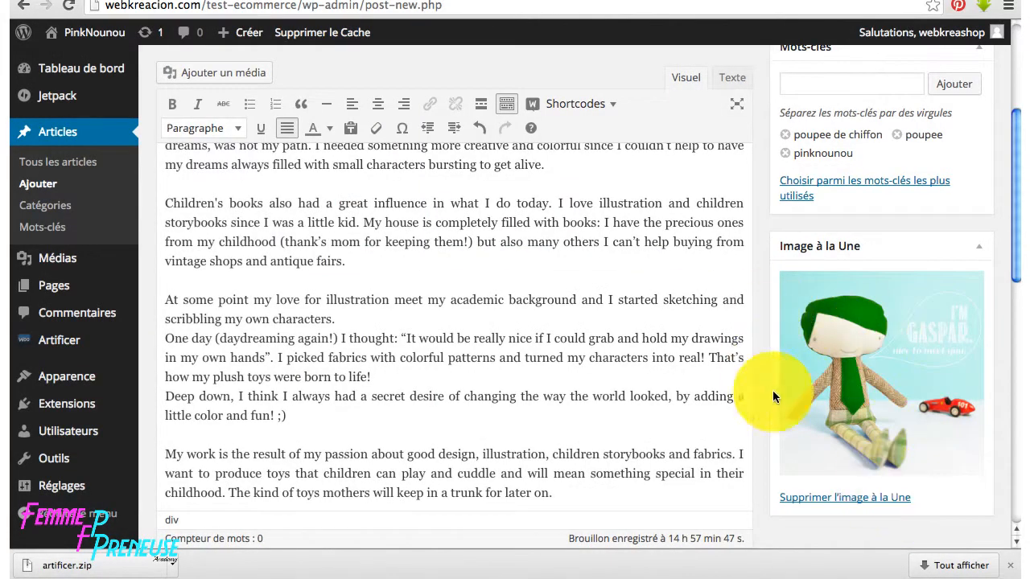
- Publish 'Comment fabriquer une poupée de chiffon ?' and scroll through the live post
scroll(414, 177, "up", 6)
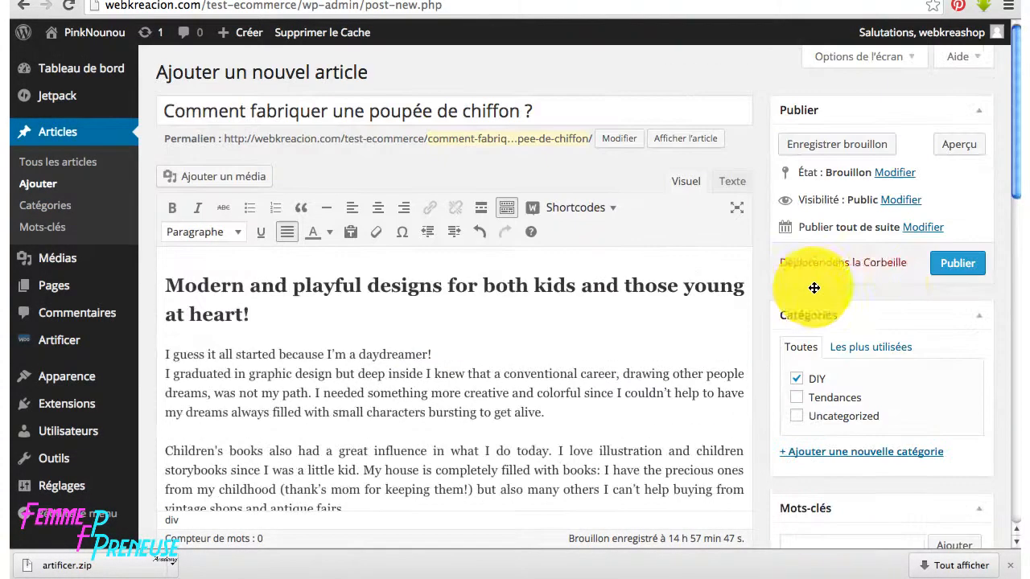
left_click(972, 276)
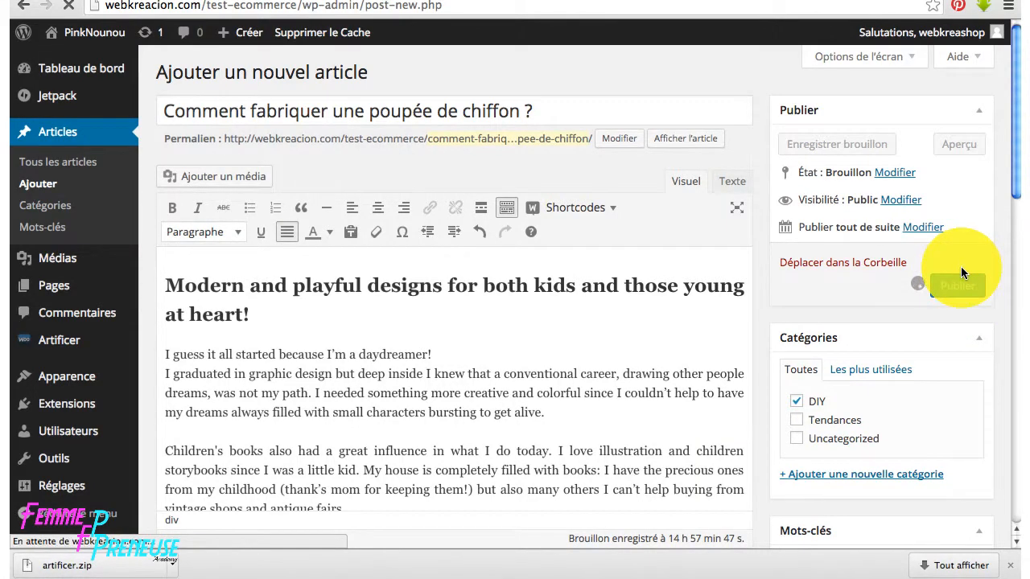
left_click(283, 109)
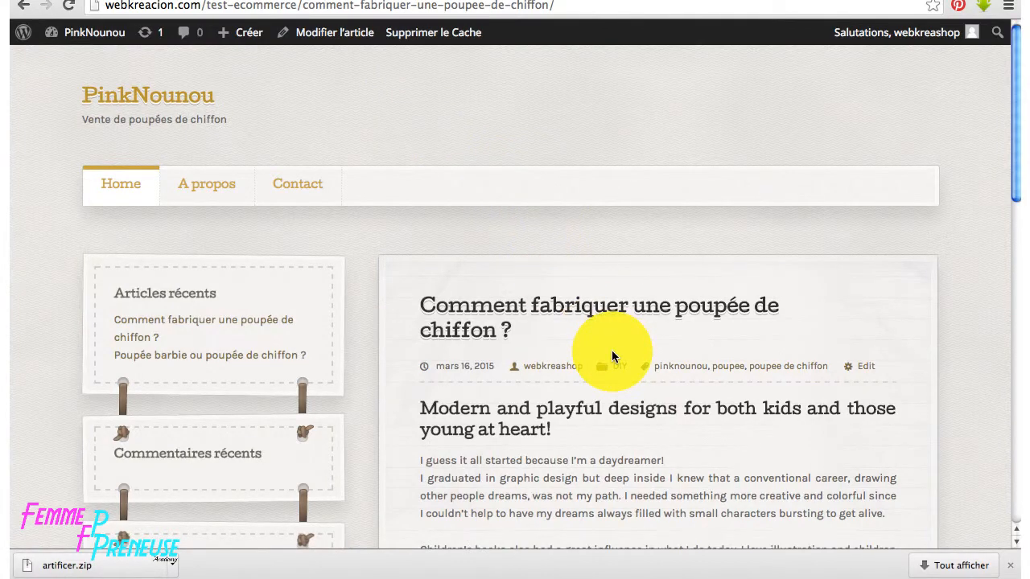
scroll(611, 357, "down", 10)
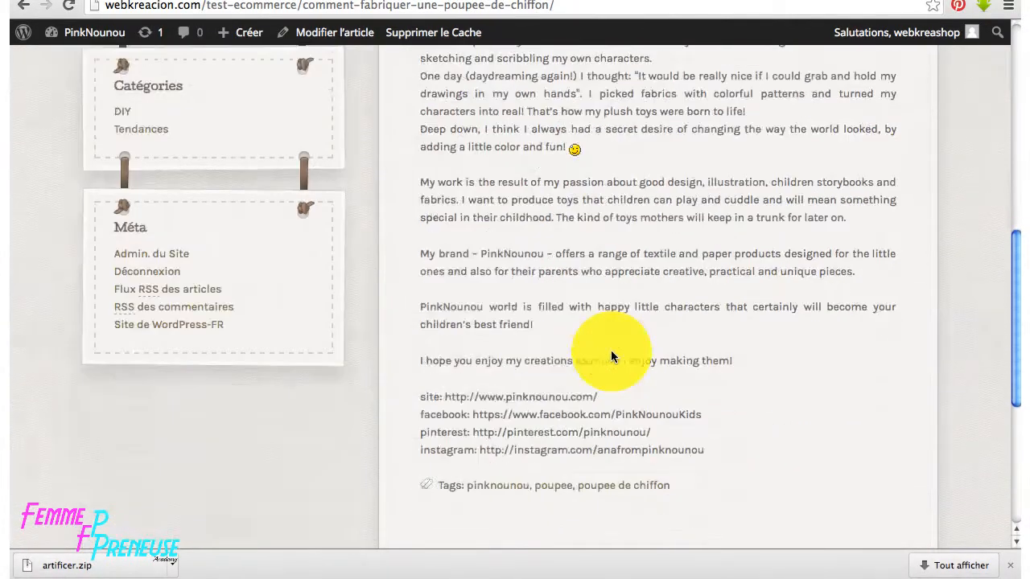
scroll(611, 350, "down", 5)
scroll(610, 350, "up", 2)
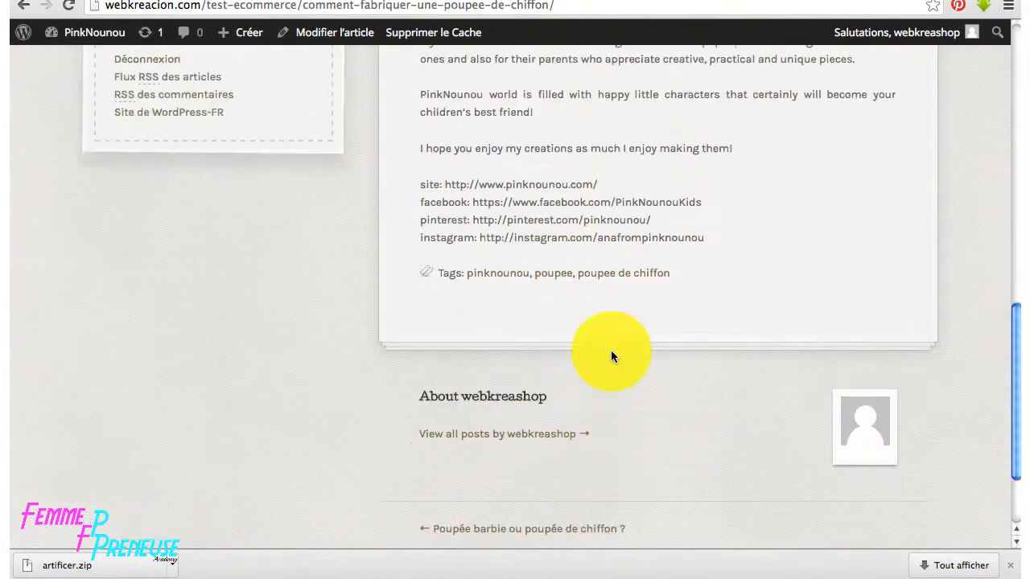
scroll(611, 356, "up", 15)
scroll(611, 356, "down", 3)
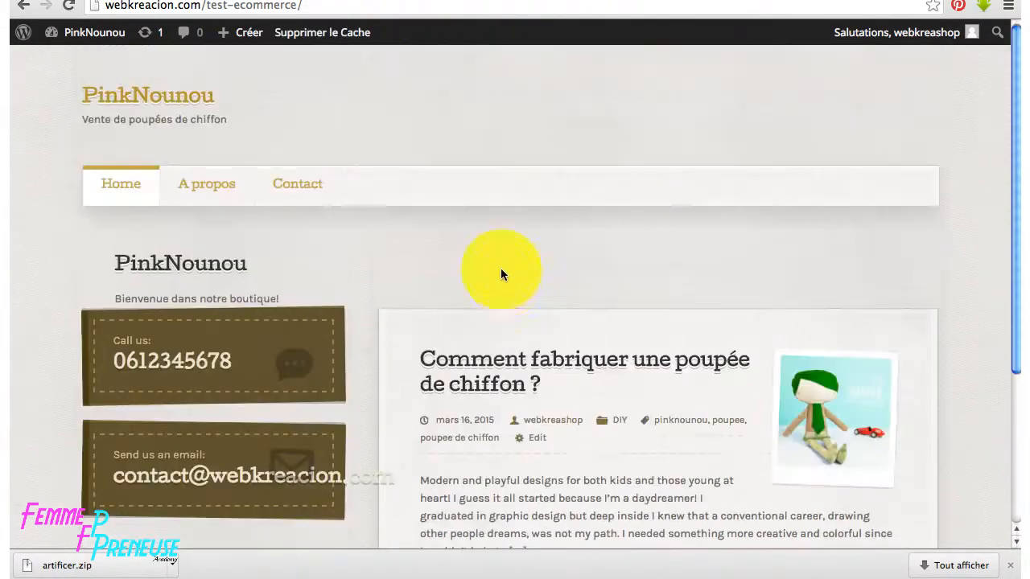
scroll(503, 274, "down", 3)
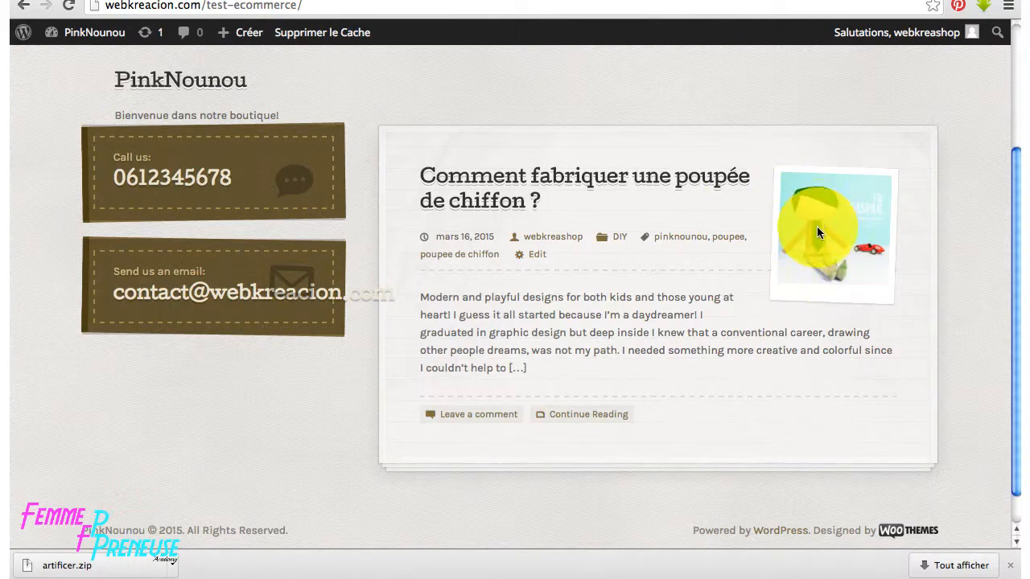
scroll(625, 326, "up", 3)
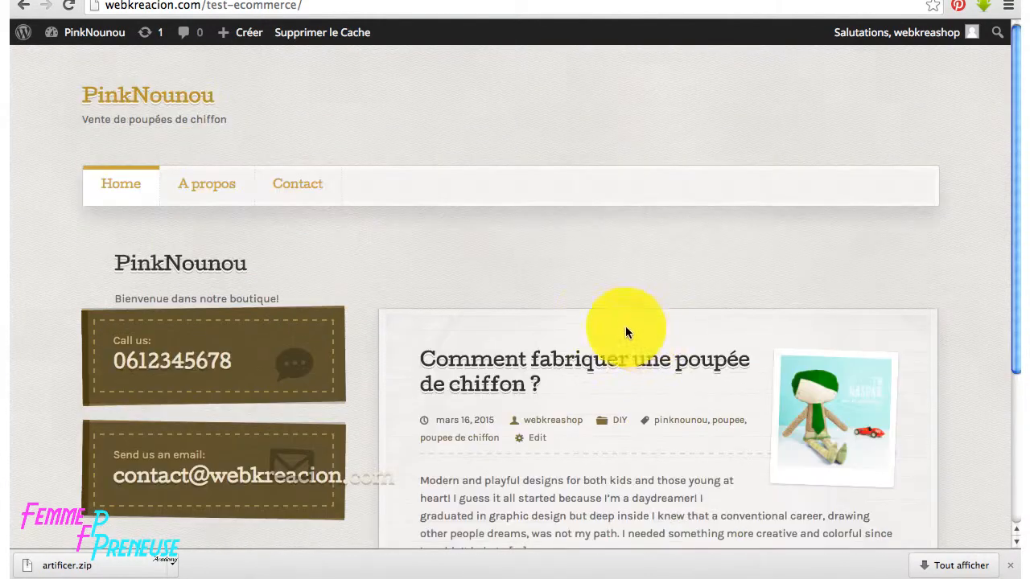
- Go back twice to the post's edit screen, then open Artificer > Theme Options
left_click(21, 9)
left_click(22, 11)
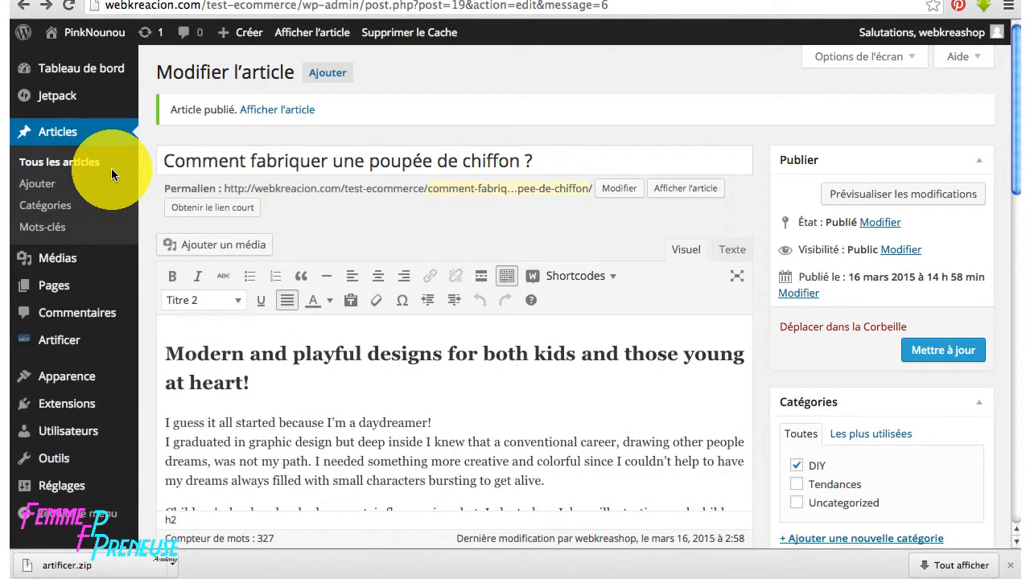
left_click(65, 343)
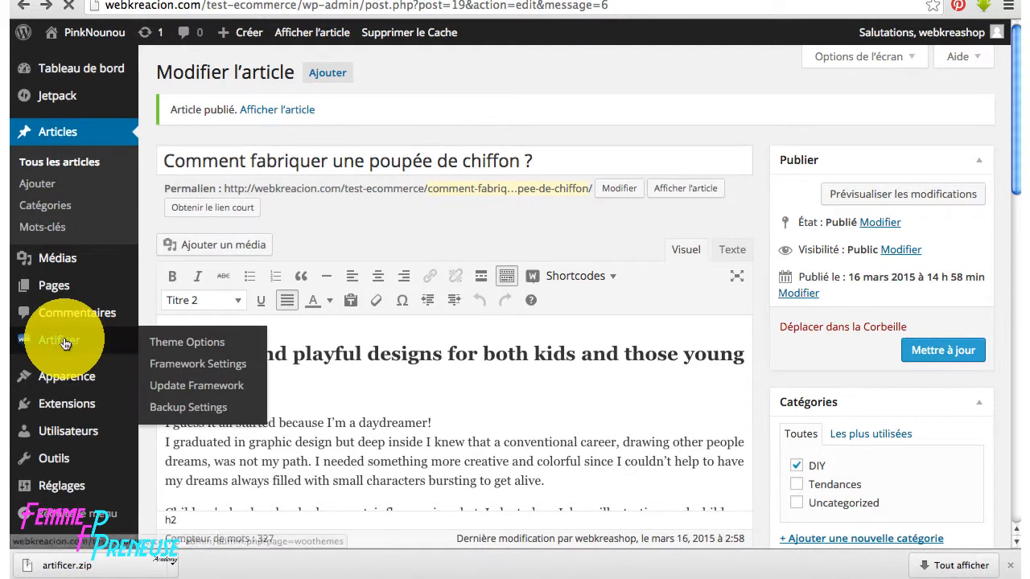